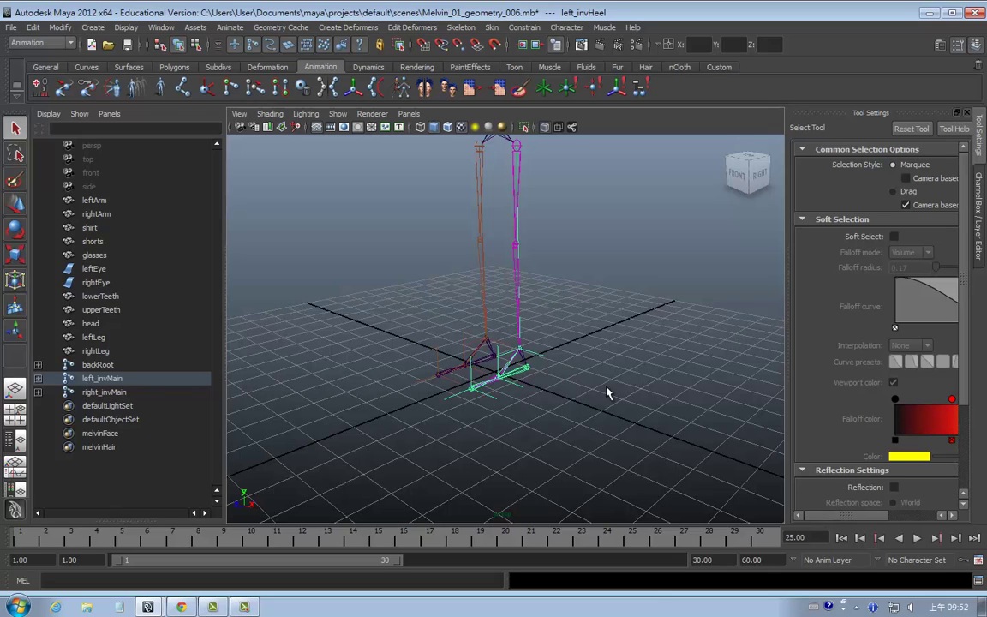
Deselect the skeleton and switch the viewport to the side view.
left_click(642, 386)
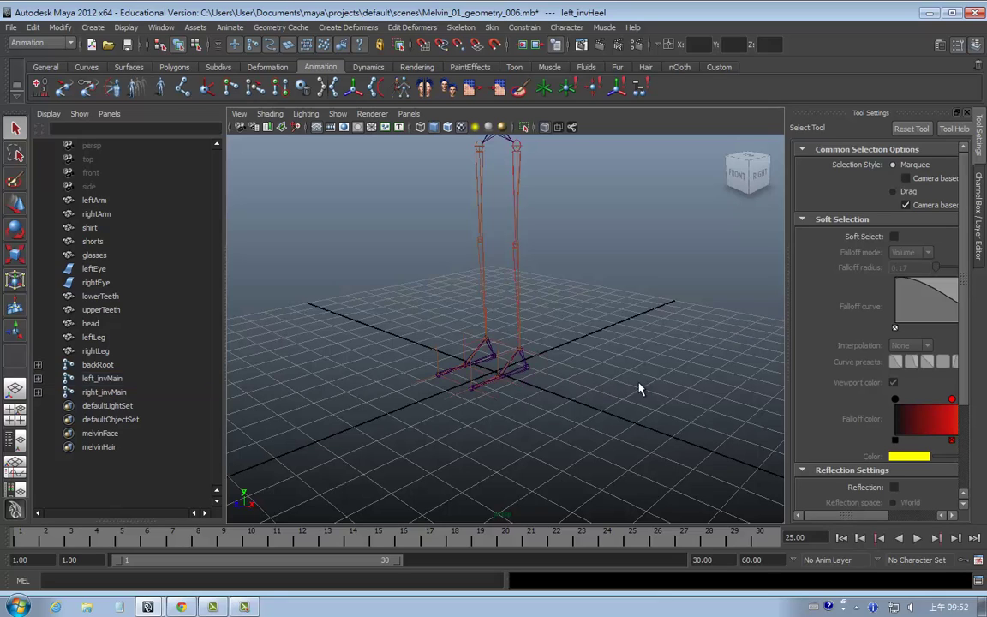
key("space")
left_click_drag(595, 400, 648, 402)
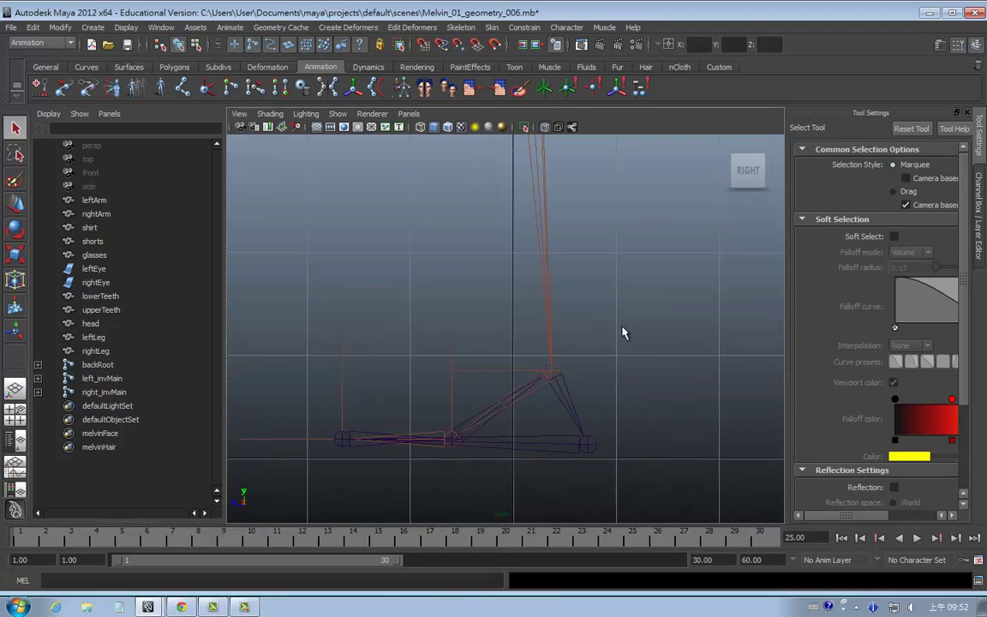
Tear off the Create menu and set the EP Curve Tool's curve degree to 1 Linear.
left_click(100, 30)
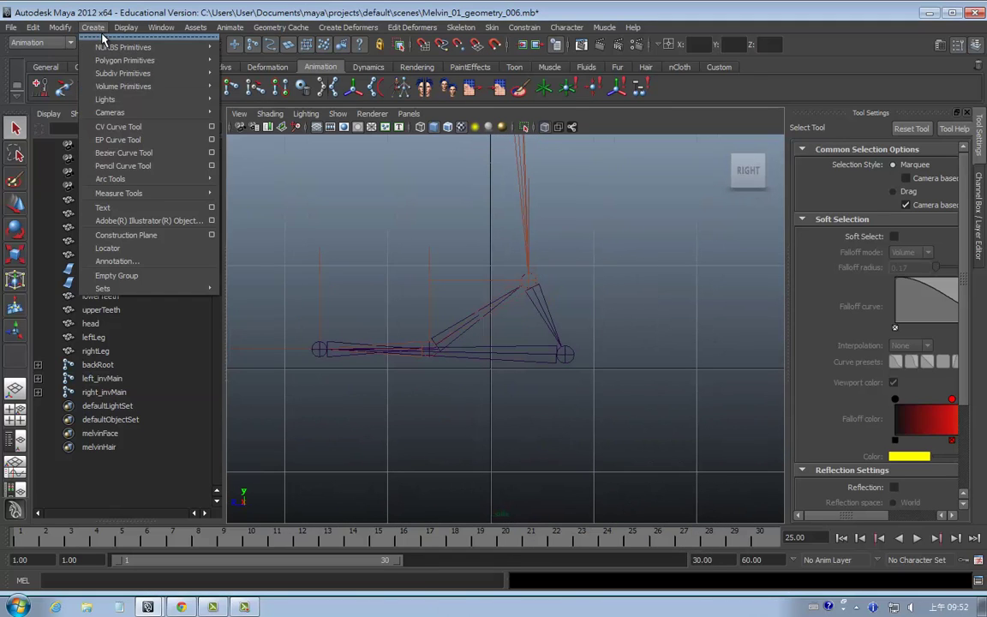
left_click(129, 36)
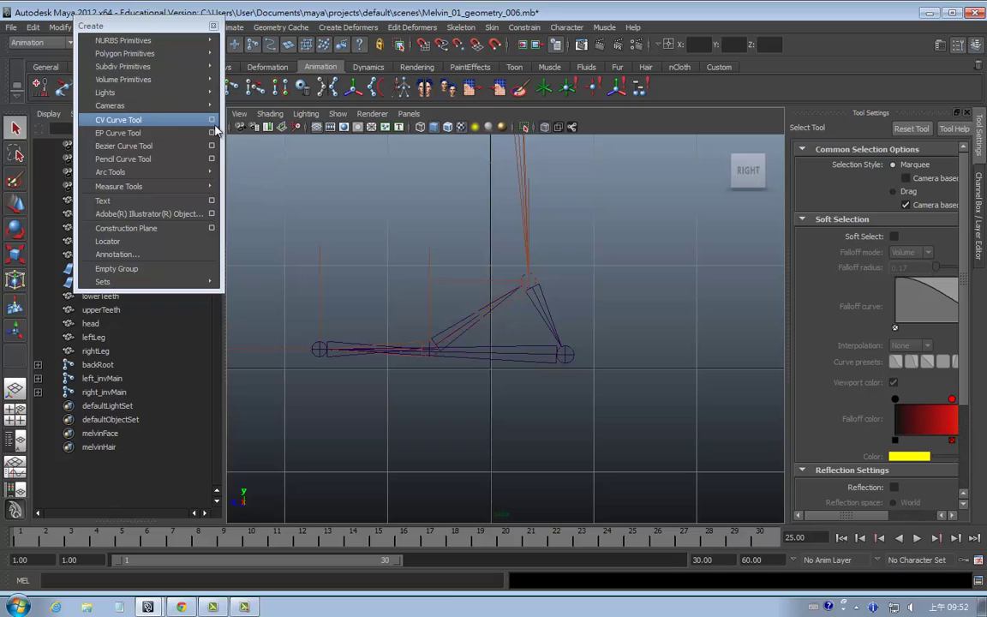
left_click(214, 132)
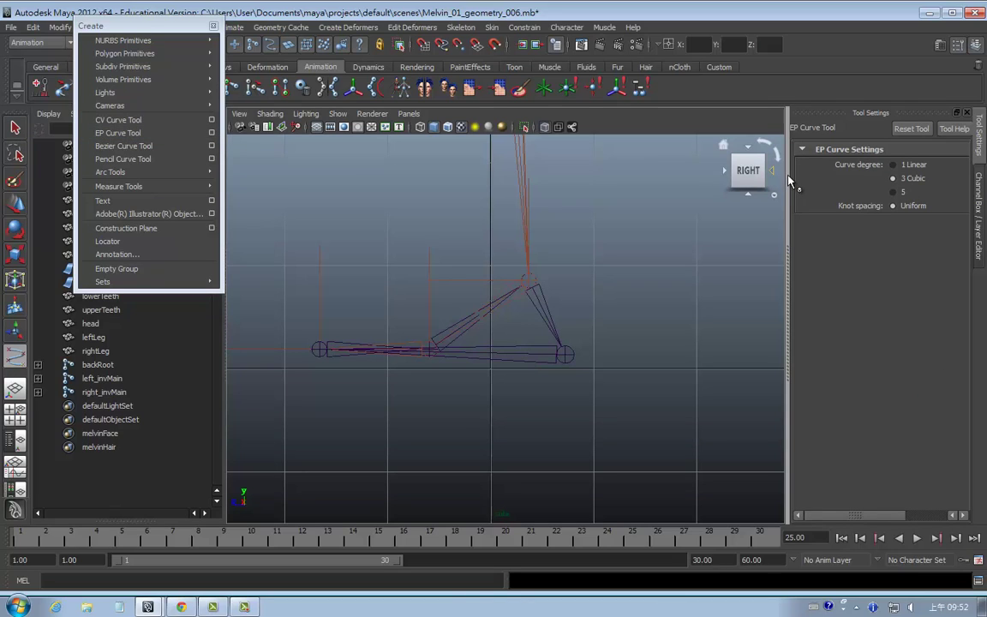
left_click_drag(787, 273, 725, 269)
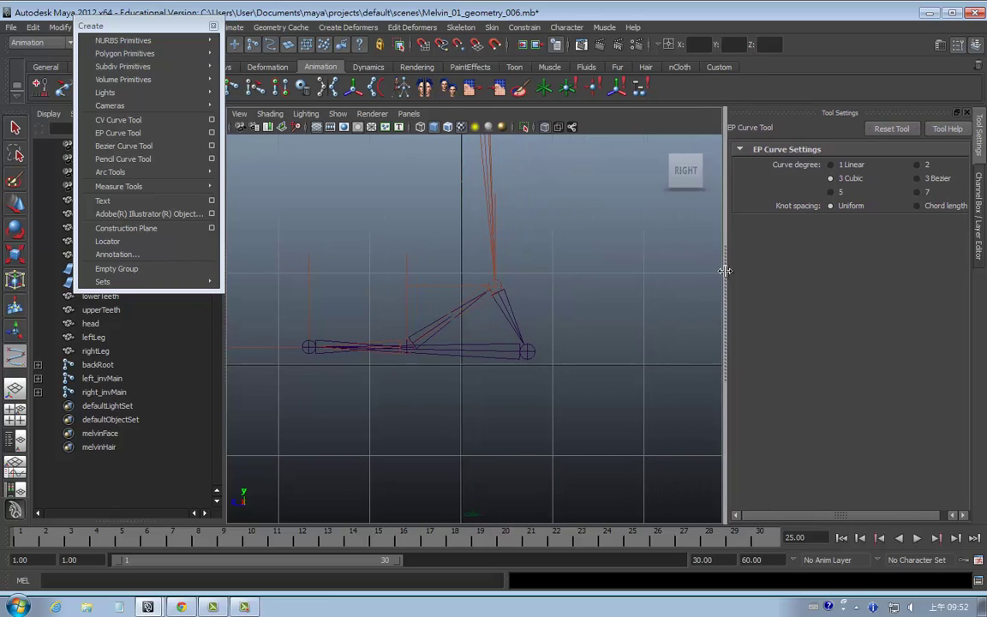
left_click(847, 165)
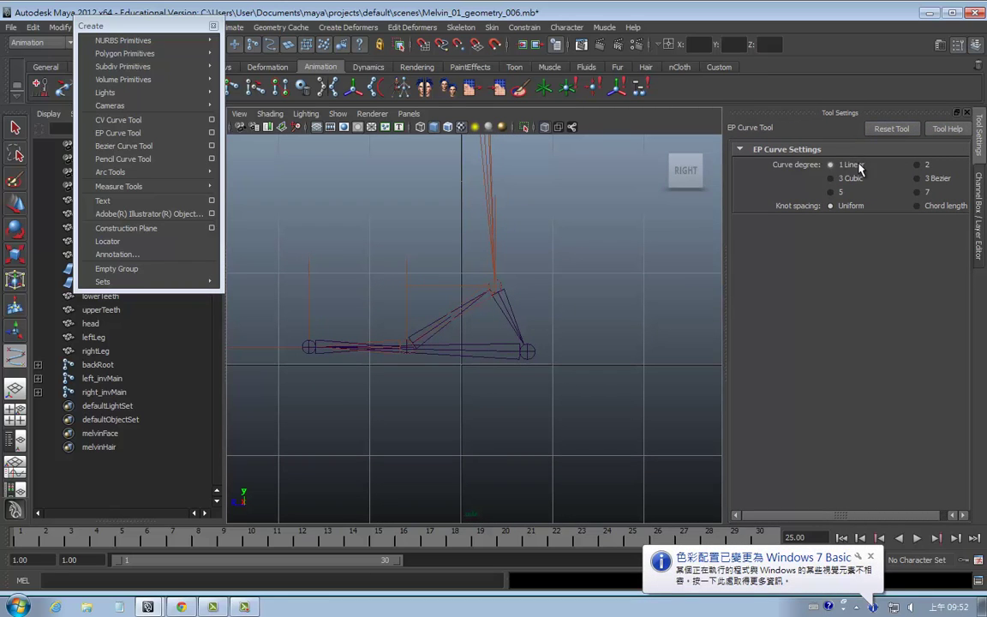
middle_click_drag(590, 293, 597, 250, "alt")
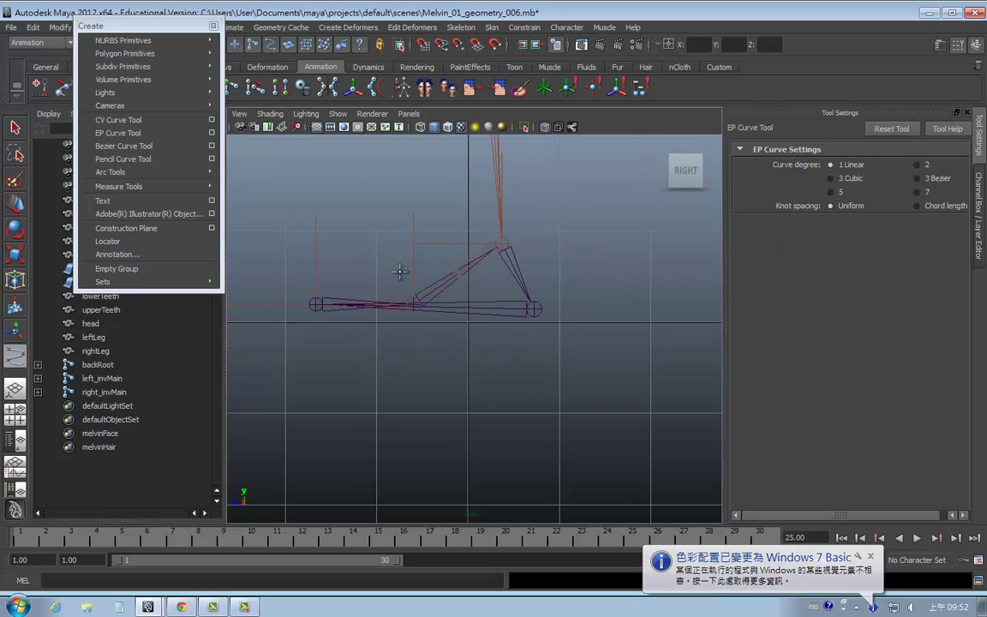
Place a first set of outline points around the foot, then undo them.
left_click(284, 324)
left_click(396, 324)
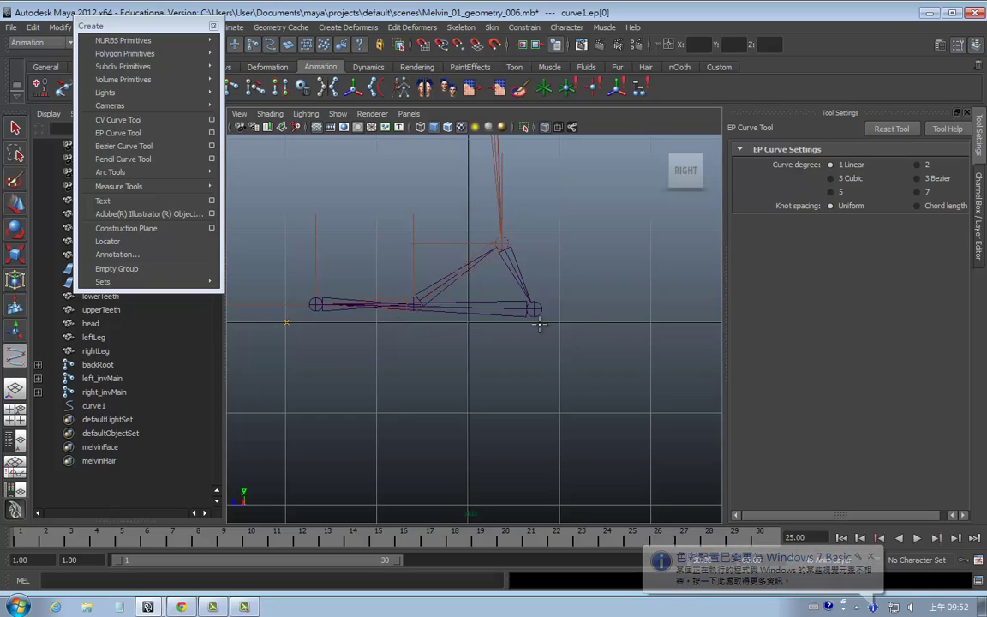
left_click(561, 323)
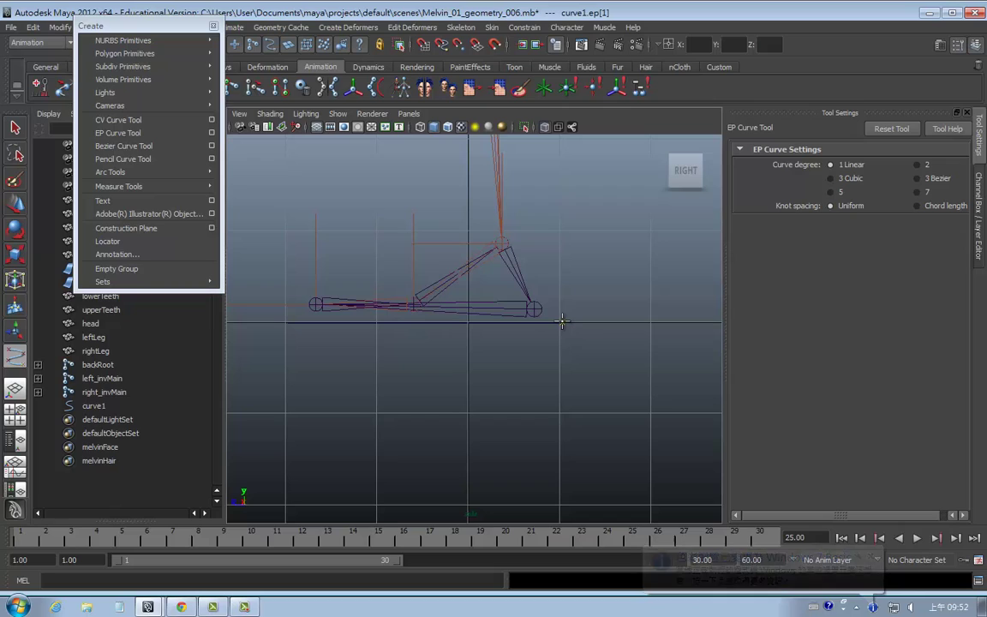
left_click(561, 233)
left_click(607, 268)
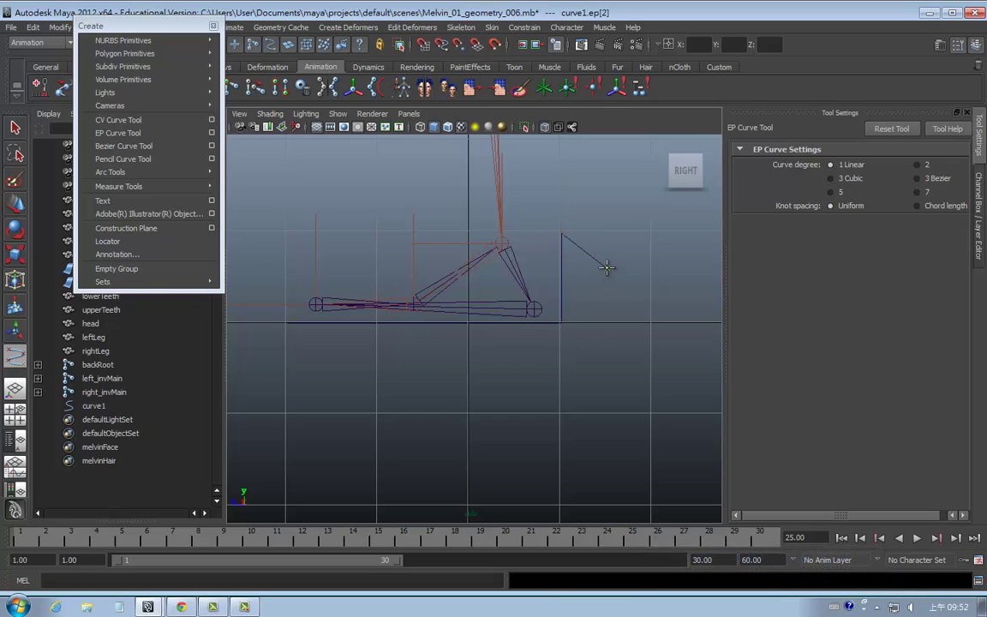
left_click(603, 363)
left_click(289, 369)
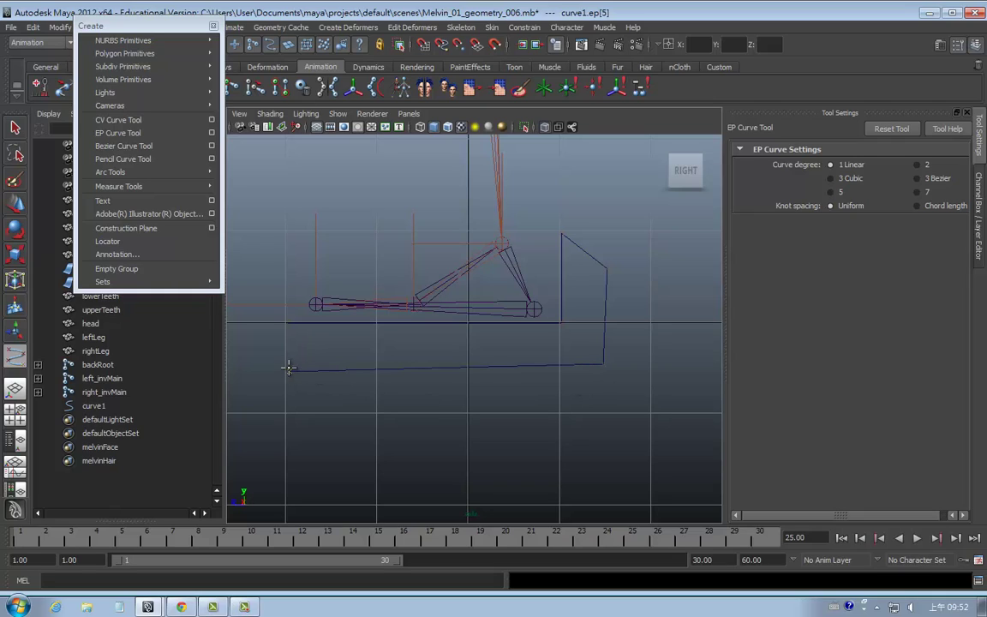
key("z")
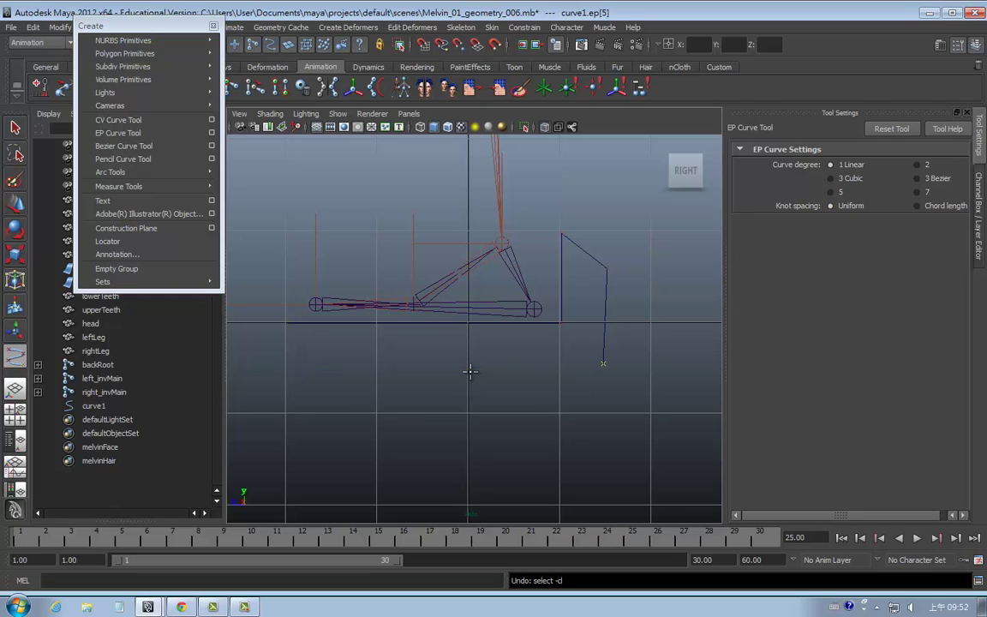
key("z")
mouse_move(686, 171)
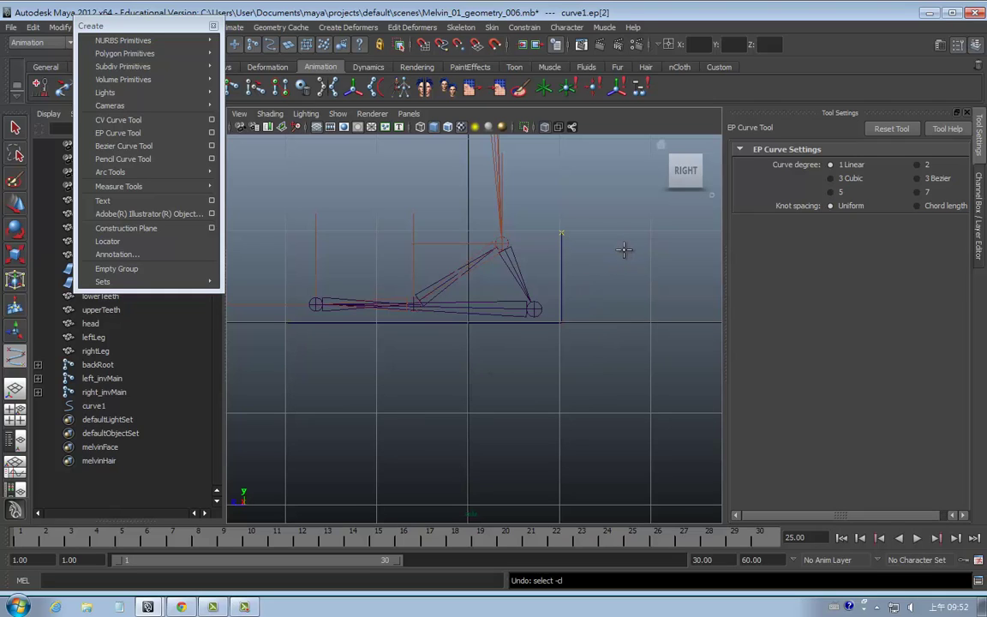
key("z")
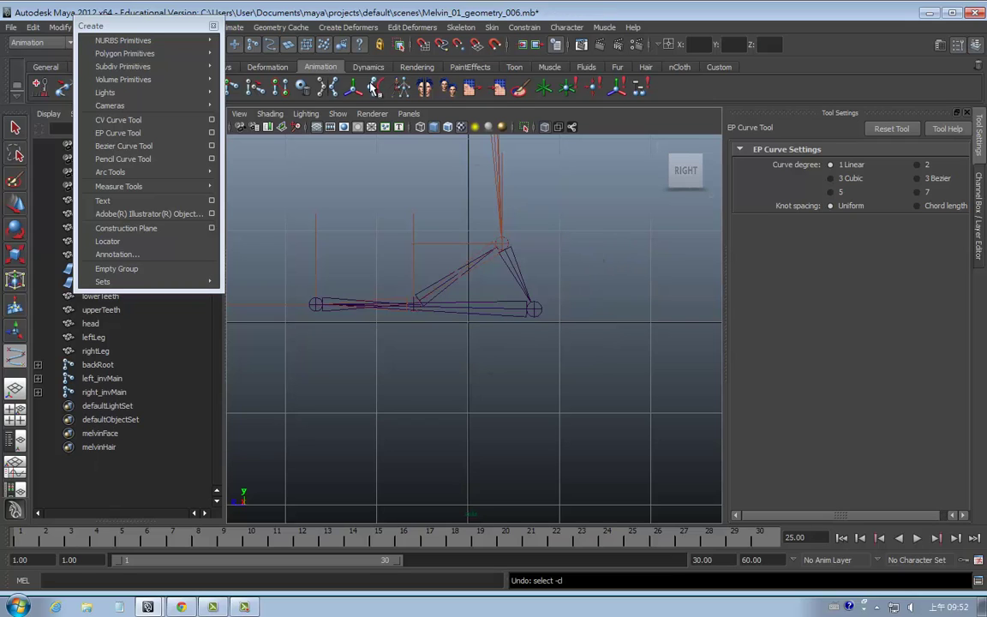
Redraw the linear outline from behind the heel past the toe and finish curve1.
left_click(285, 322)
left_click(559, 322)
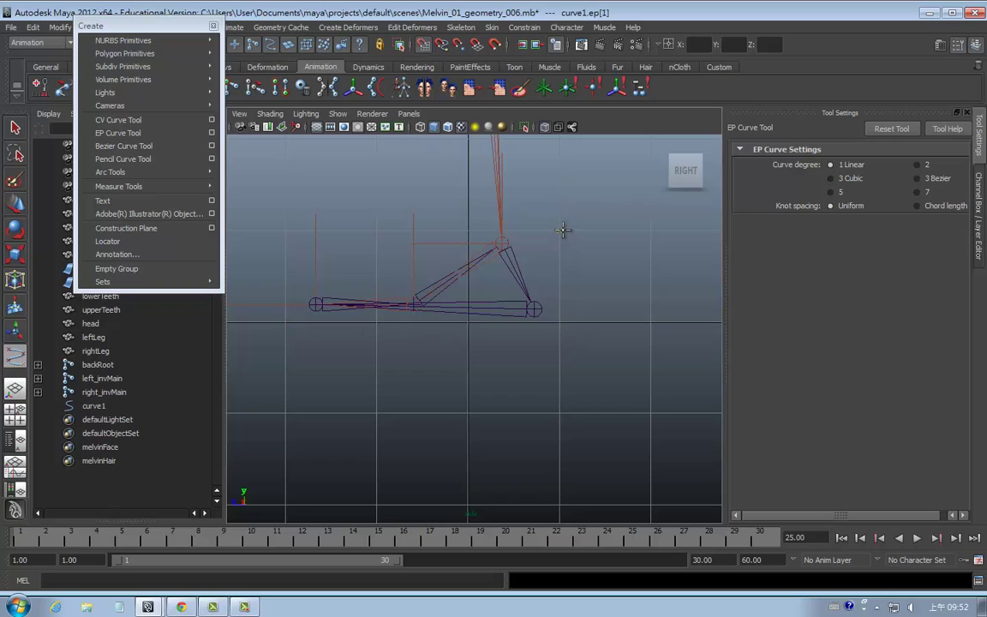
left_click(651, 230)
left_click(652, 413)
key("q")
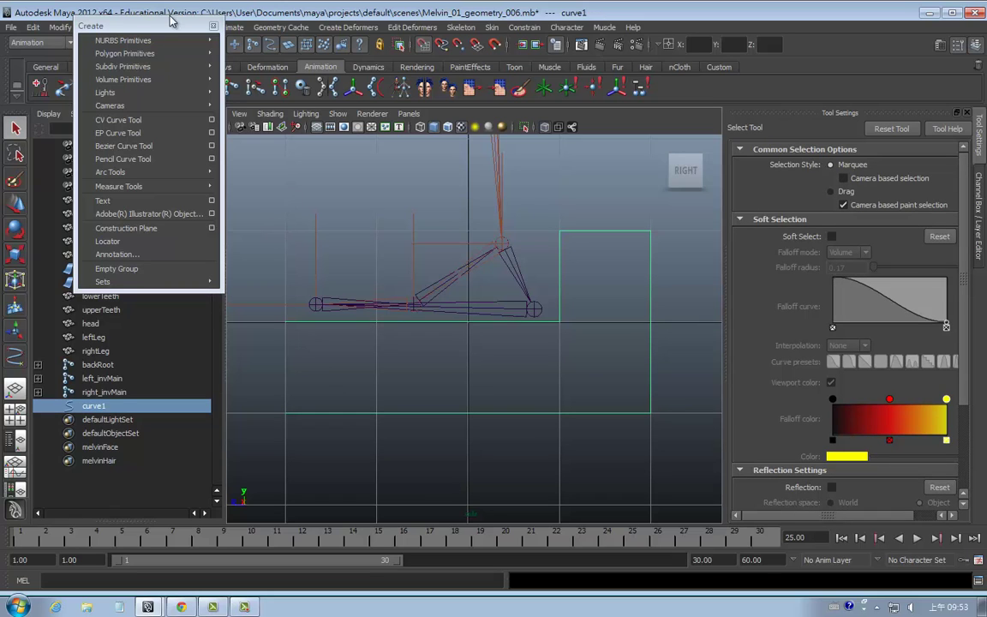
Switch to the Surfaces menu set, tear off Edit Curves, and close curve1 with Open/Close Curves.
left_click_drag(157, 25, 127, 70)
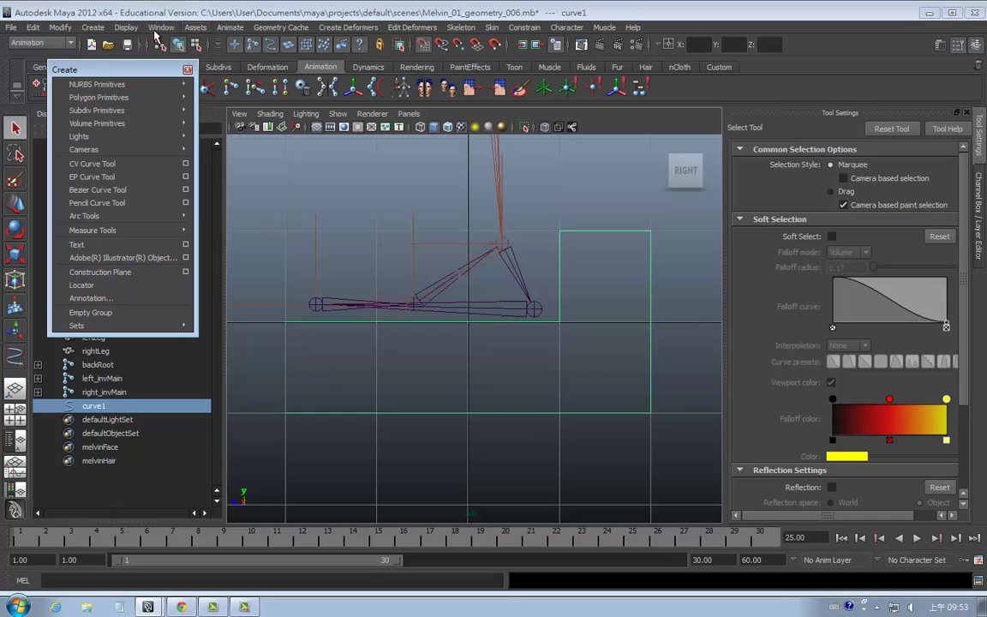
left_click(49, 42)
left_click(38, 74)
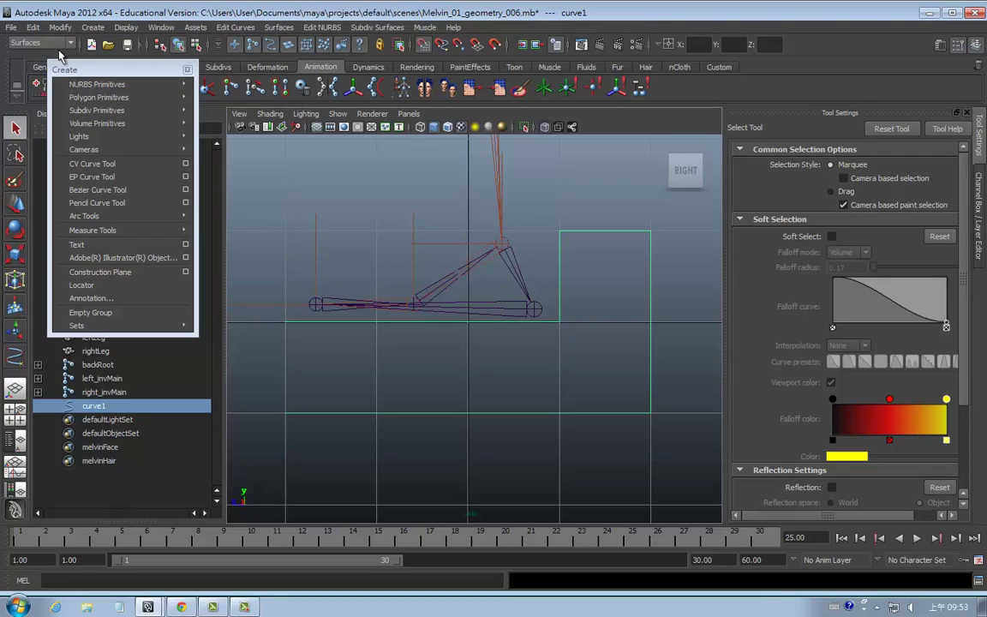
left_click(237, 29)
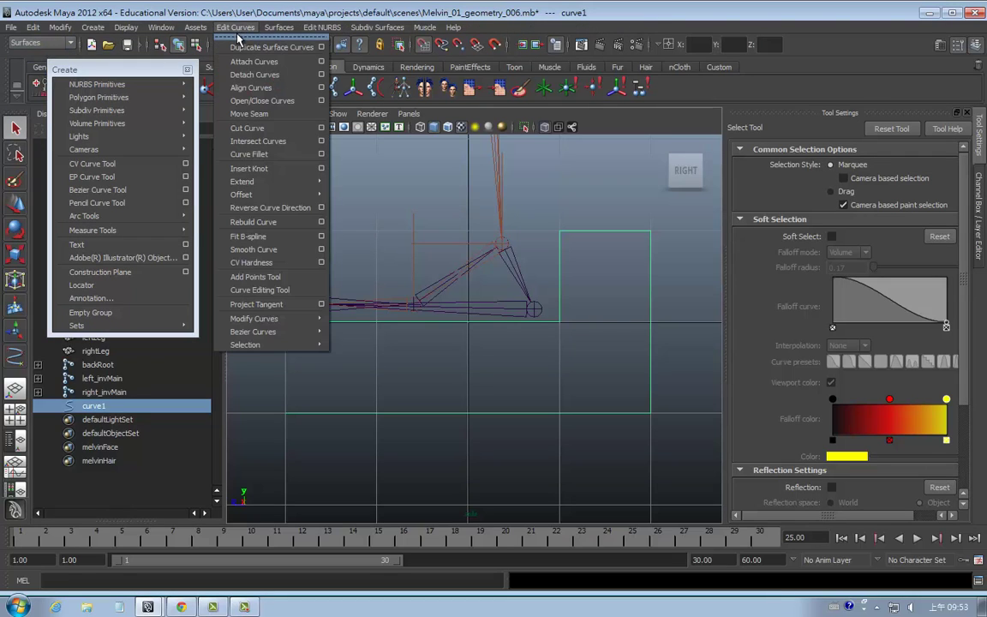
left_click(239, 37)
left_click(255, 99)
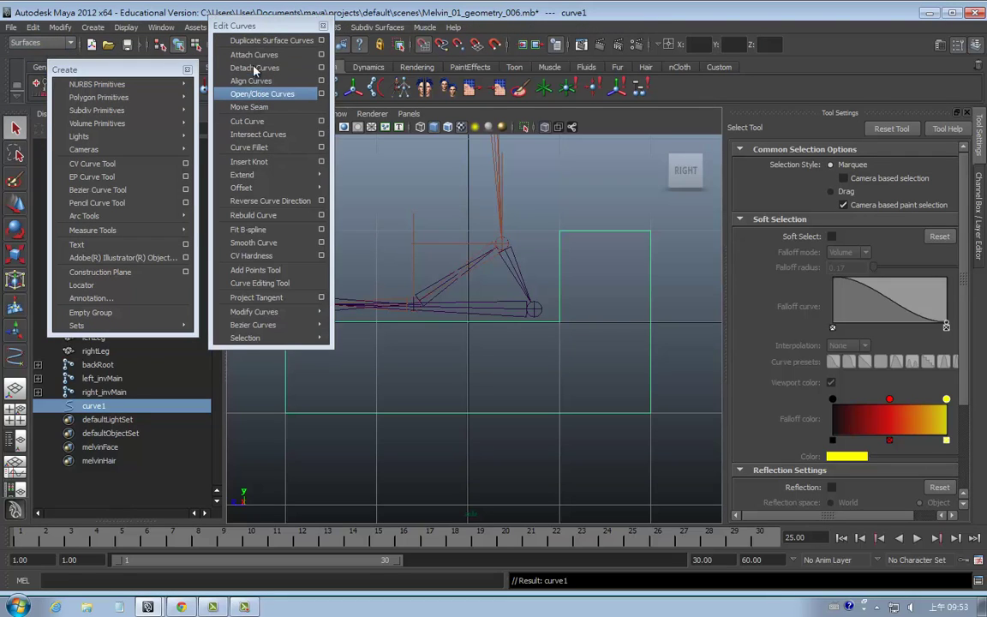
left_click_drag(249, 26, 92, 300)
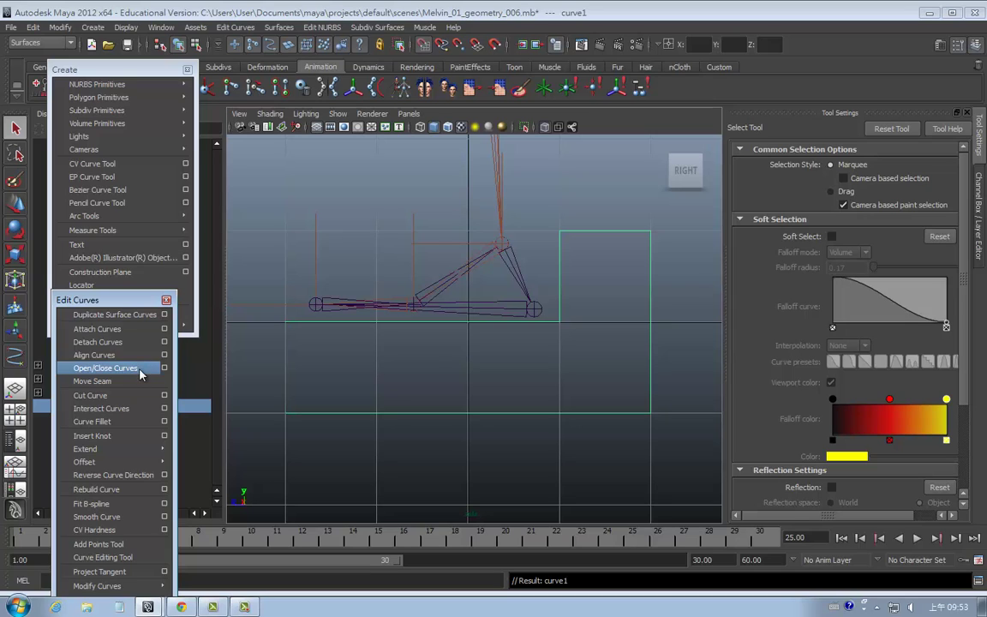
left_click(138, 368)
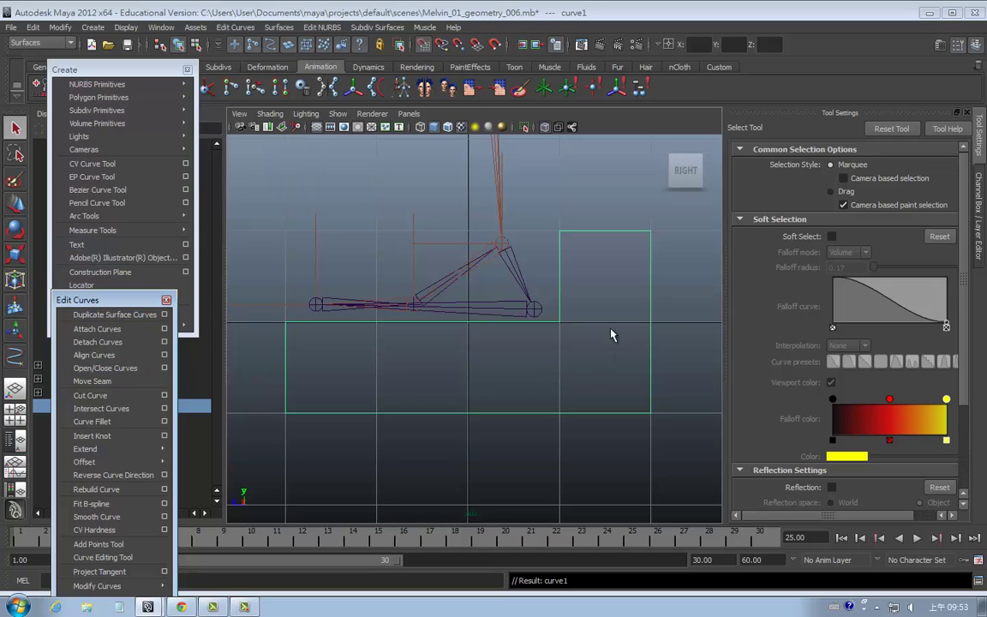
In edit-point mode, move curve1's right-side points left and raise its bottom edge.
right_click(649, 298)
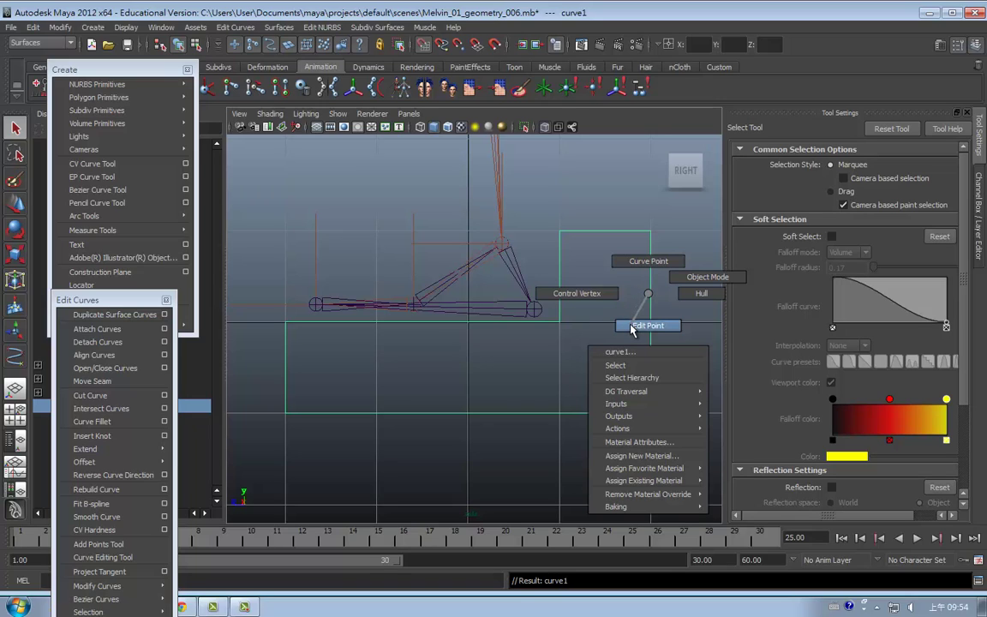
right_click_drag(632, 328, 633, 328)
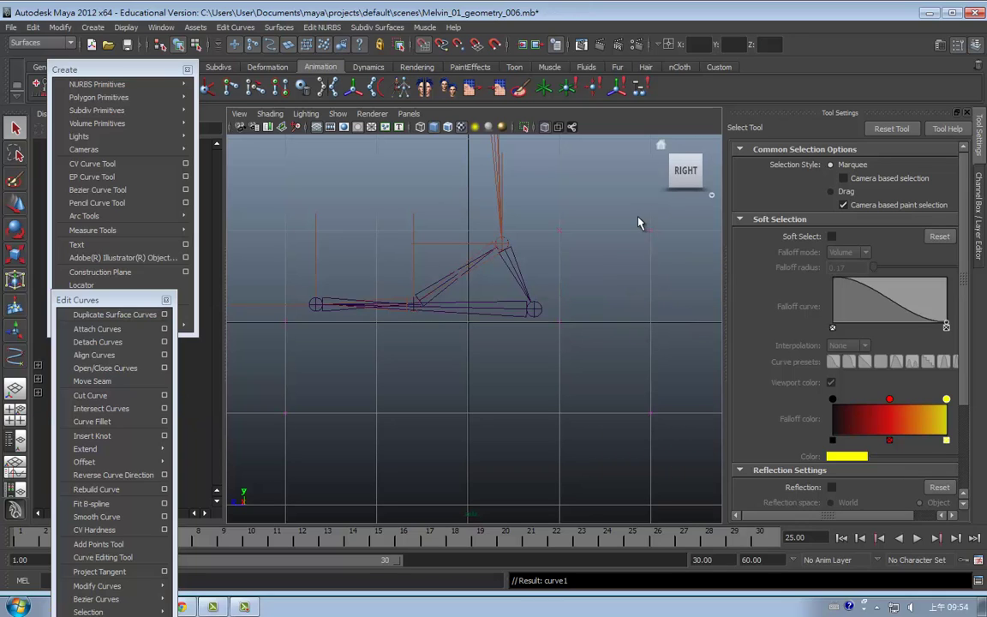
left_click_drag(637, 216, 653, 430)
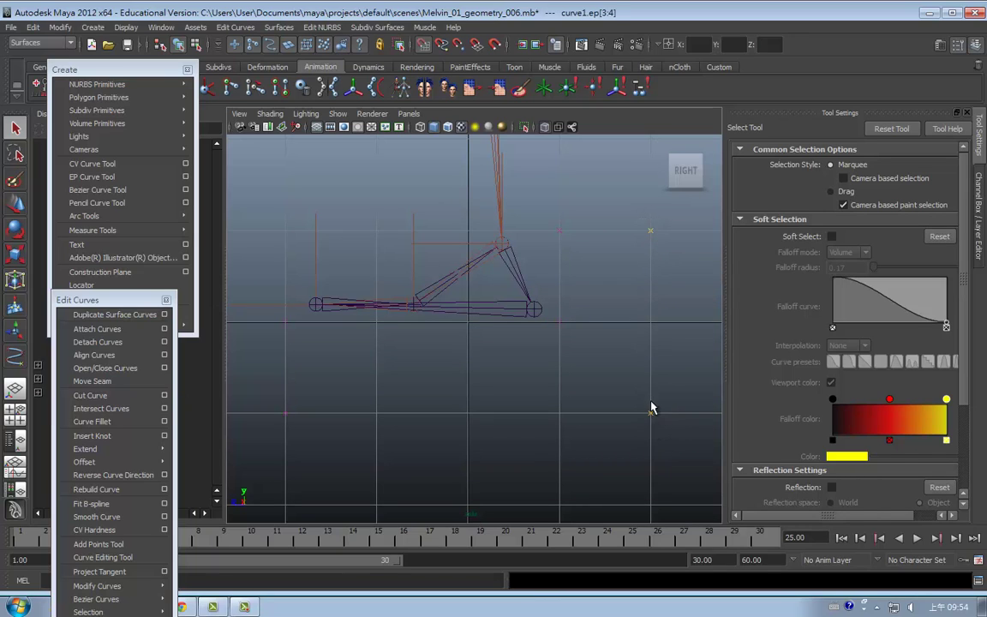
key("w")
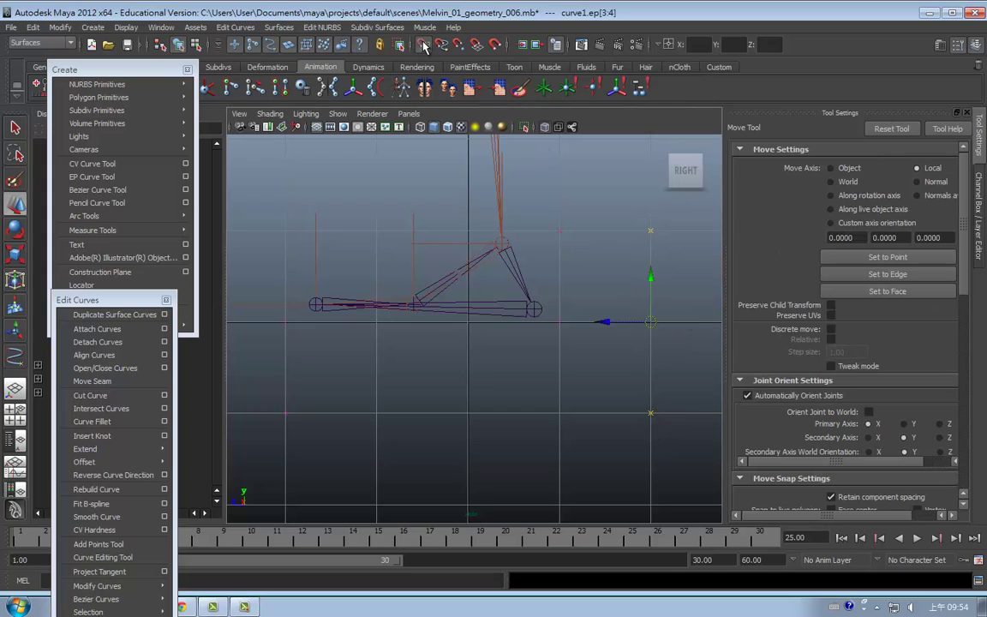
left_click_drag(606, 322, 261, 421)
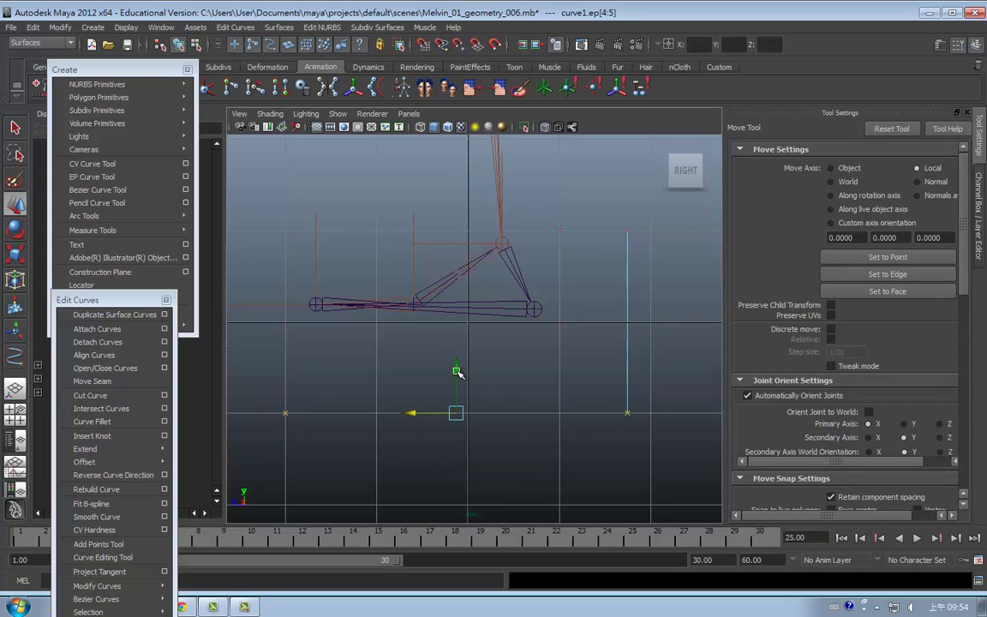
left_click_drag(456, 371, 459, 342)
left_click_drag(660, 228, 583, 416)
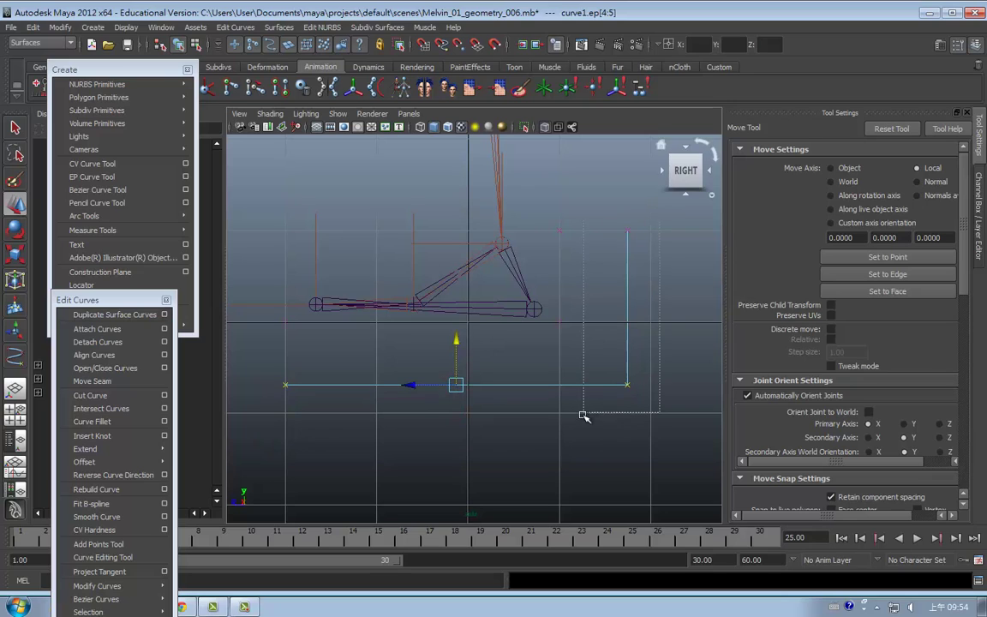
left_click_drag(583, 307, 569, 308)
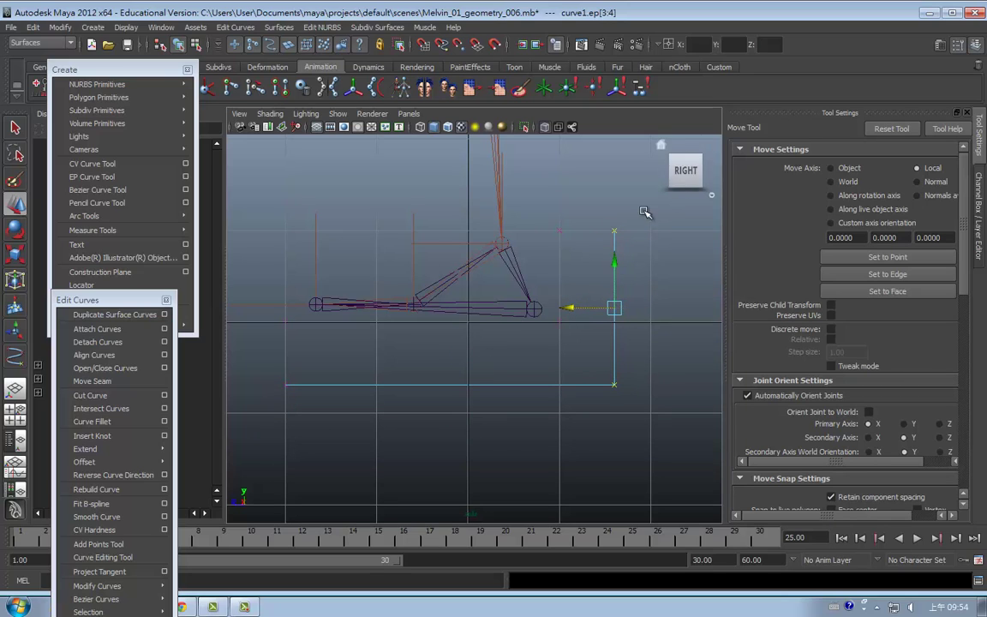
left_click_drag(645, 212, 568, 224)
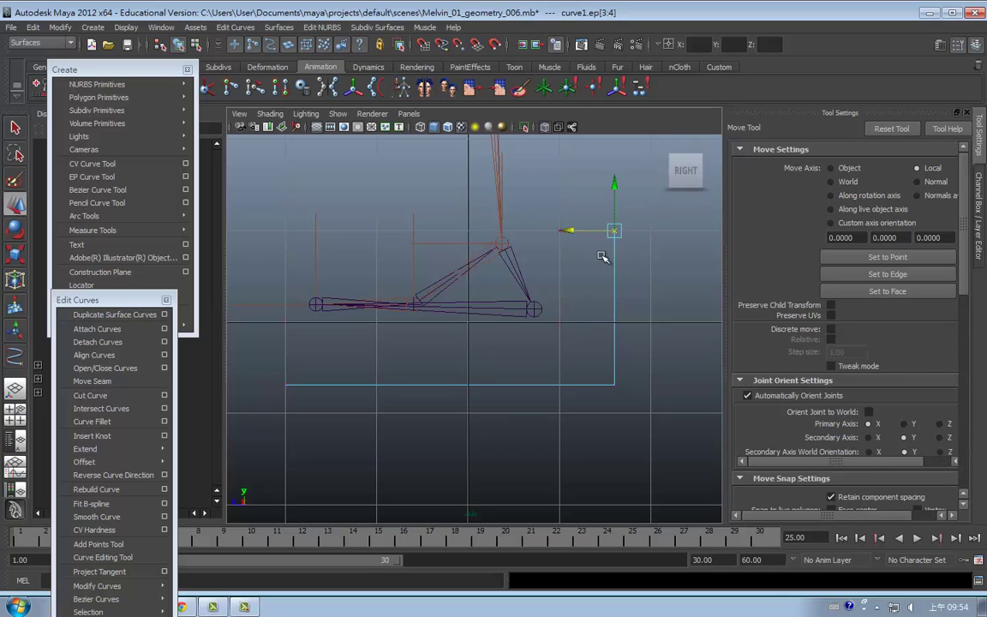
Tighten the right and bottom edges further, then return to object mode and select curve1.
left_click(553, 216)
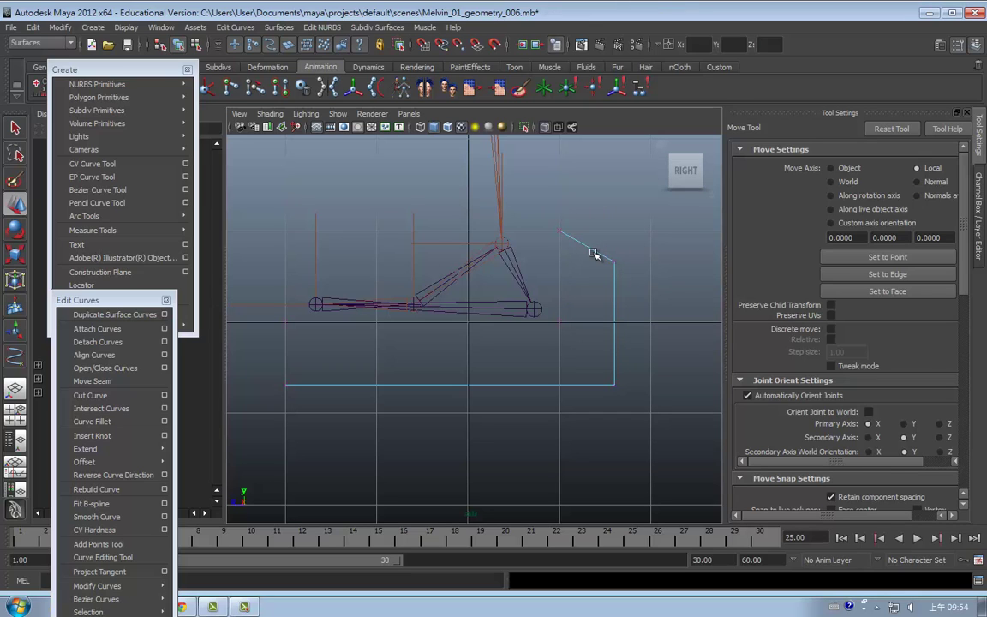
left_click_drag(626, 246, 582, 396)
left_click_drag(571, 325, 561, 325)
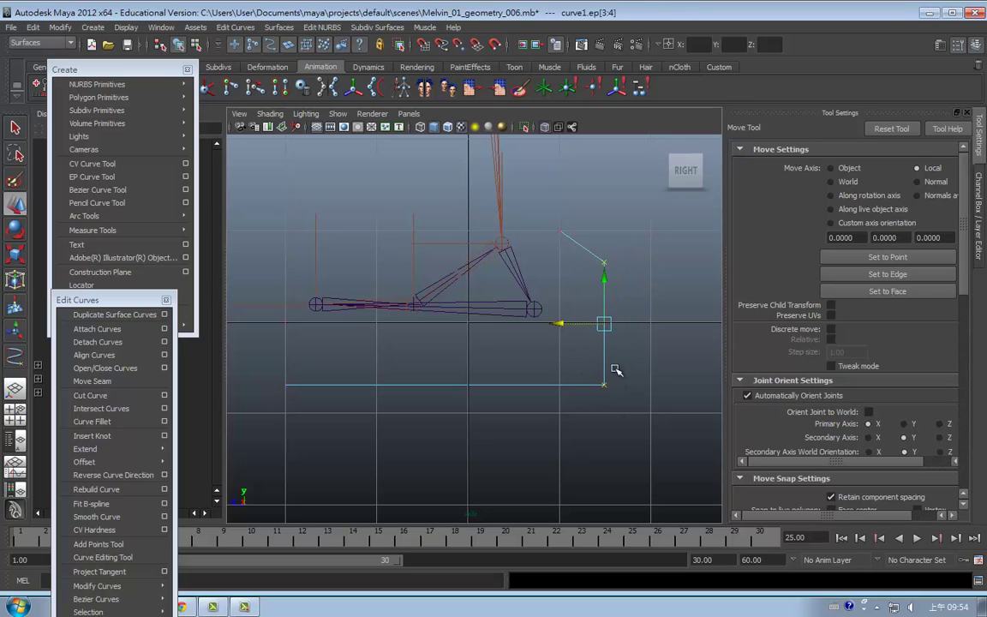
left_click_drag(615, 369, 247, 399)
left_click_drag(445, 353, 446, 337)
mouse_move(552, 326)
left_mouse_down()
mouse_move(600, 377)
mouse_move(578, 364)
left_mouse_up()
right_click(612, 308)
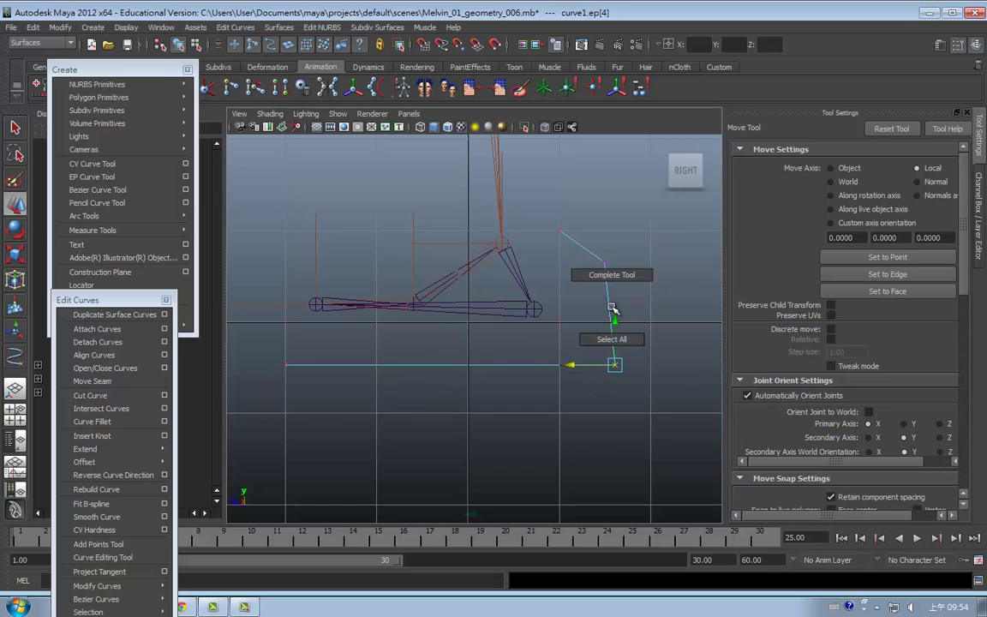
right_click_drag(612, 309, 634, 292)
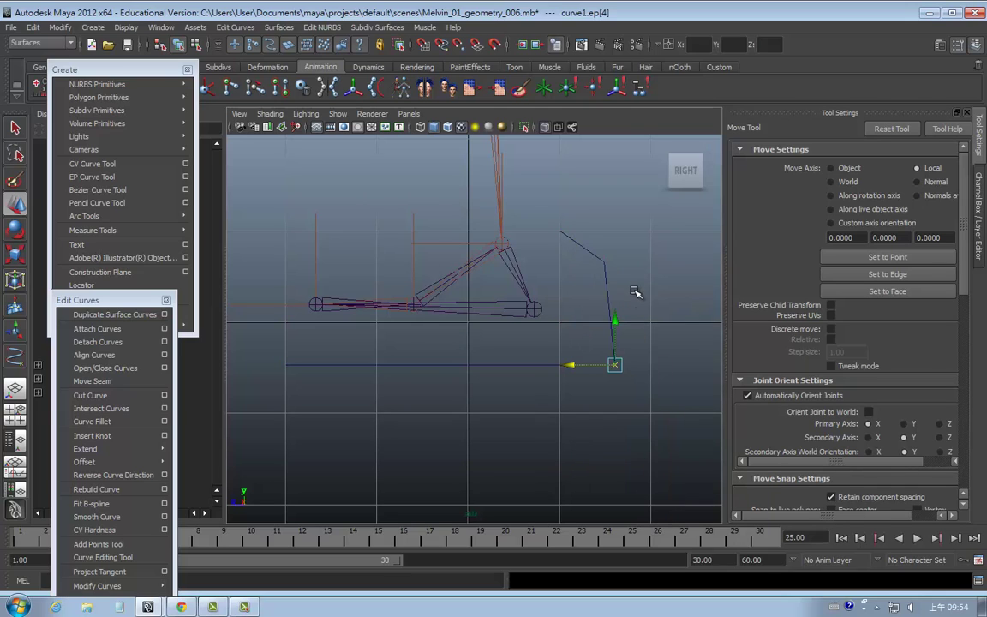
left_click(610, 334)
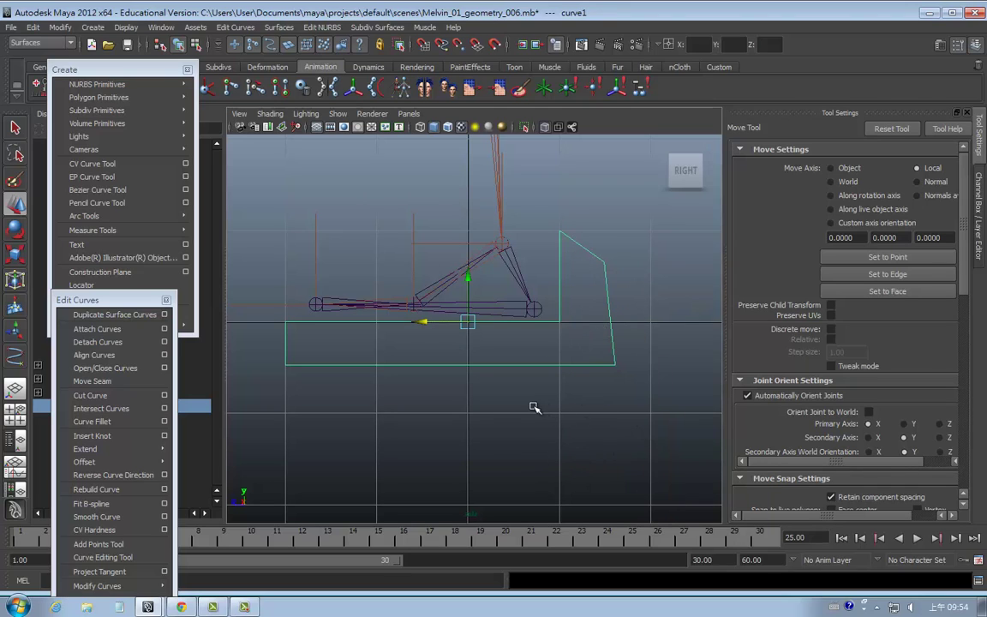
In the front view, slide curve1 along X under the left_invHeel joint and reselect it.
key("space")
left_click_drag(507, 393, 509, 415)
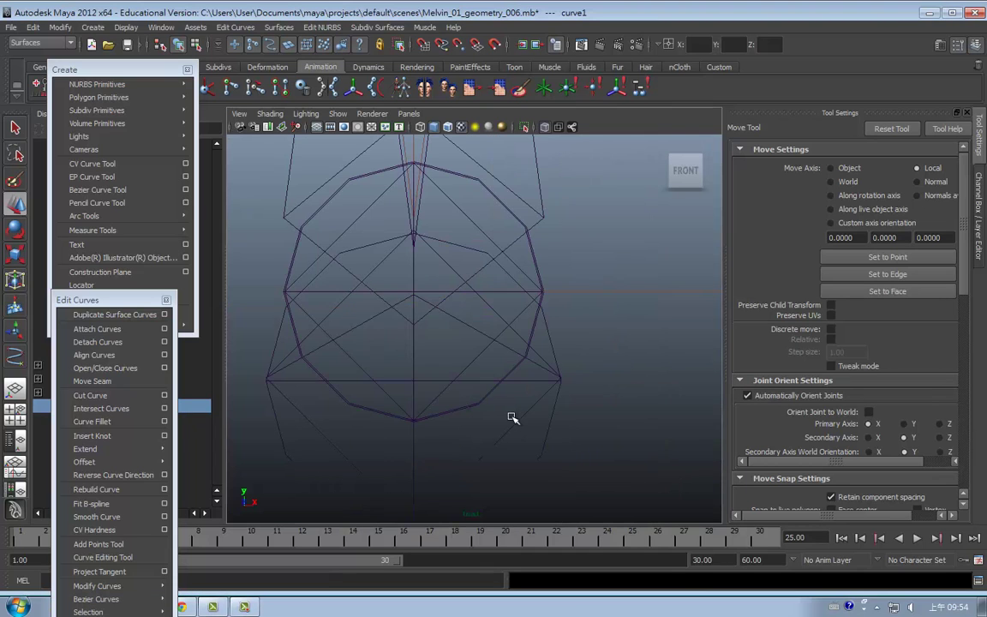
right_click_drag(480, 406, 609, 403, "alt")
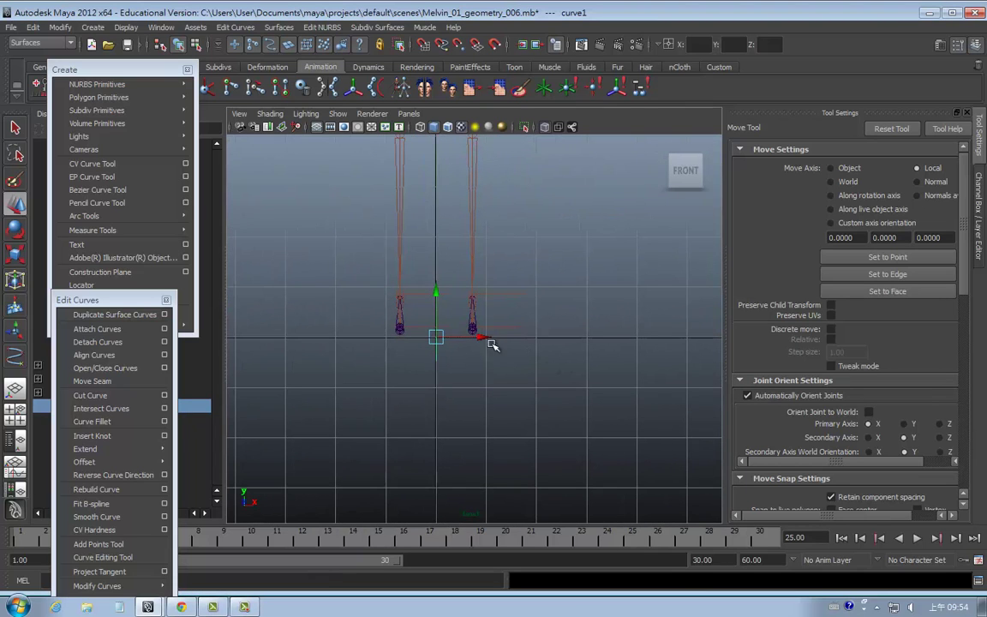
left_click_drag(490, 341, 518, 341)
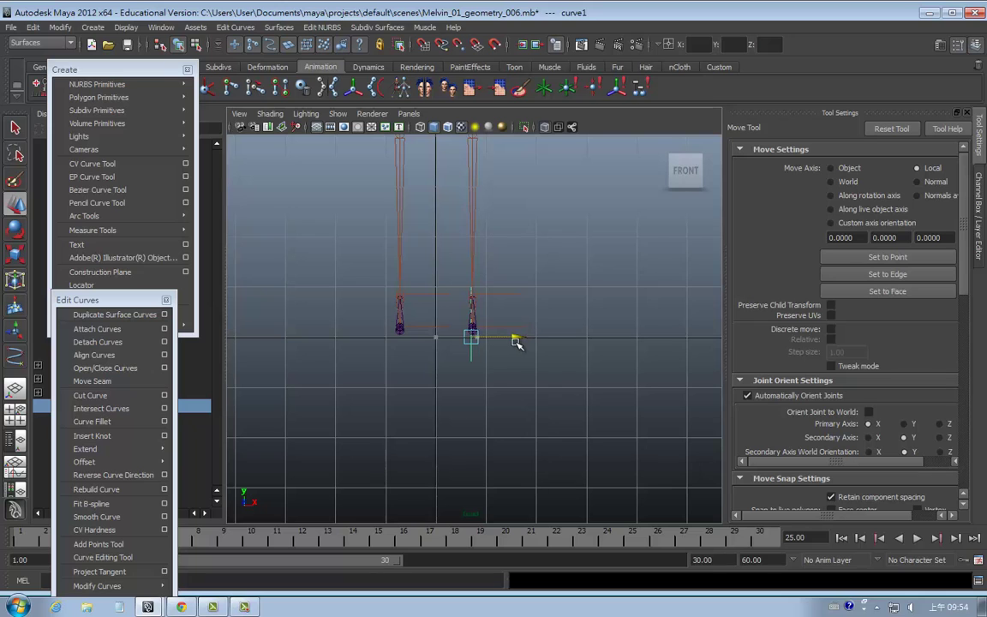
right_click_drag(473, 360, 636, 330, "alt")
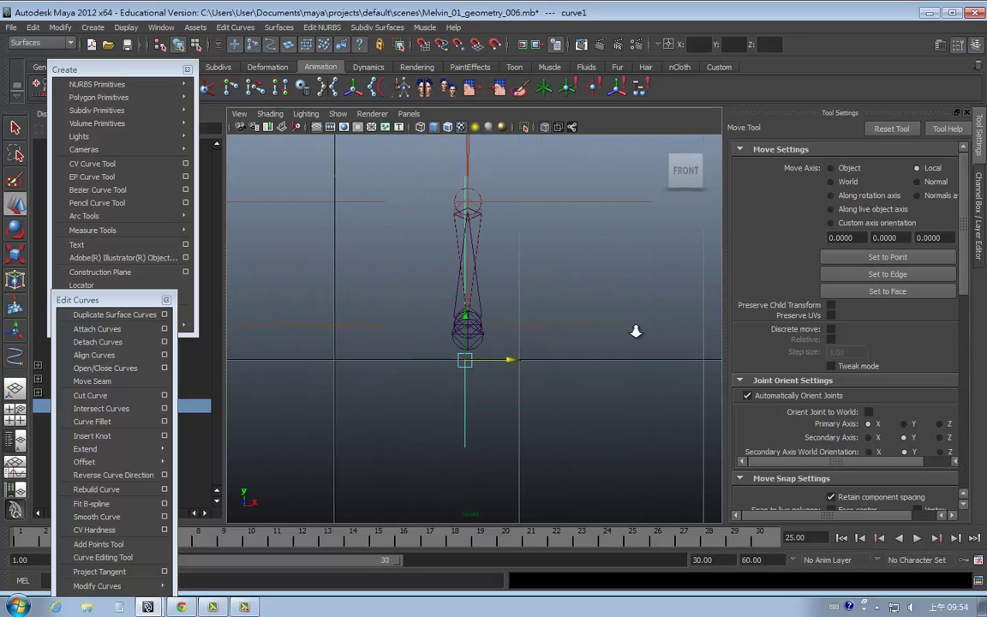
left_click_drag(512, 362, 510, 364)
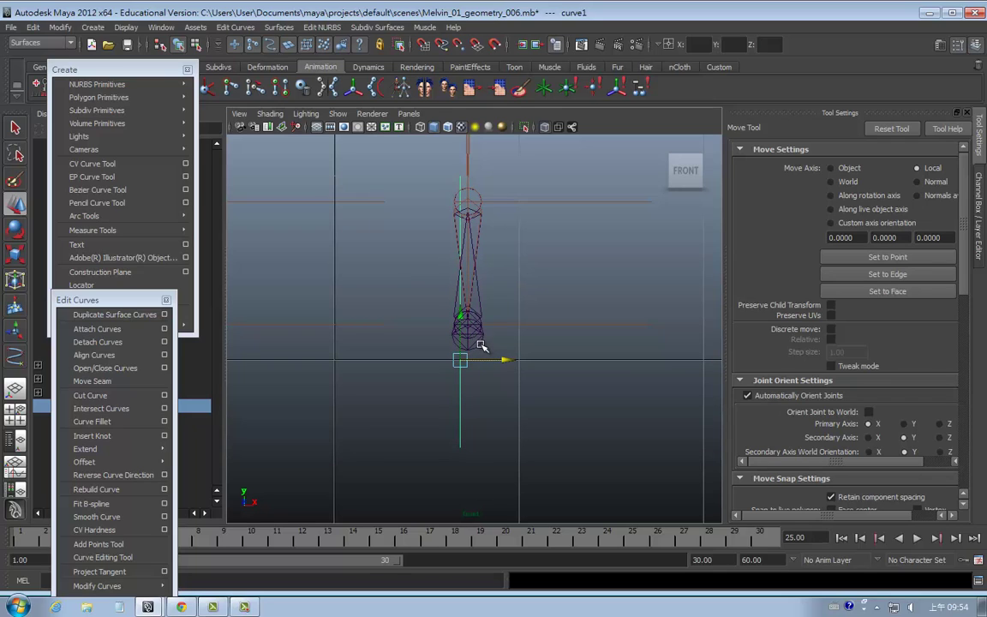
left_click(478, 343)
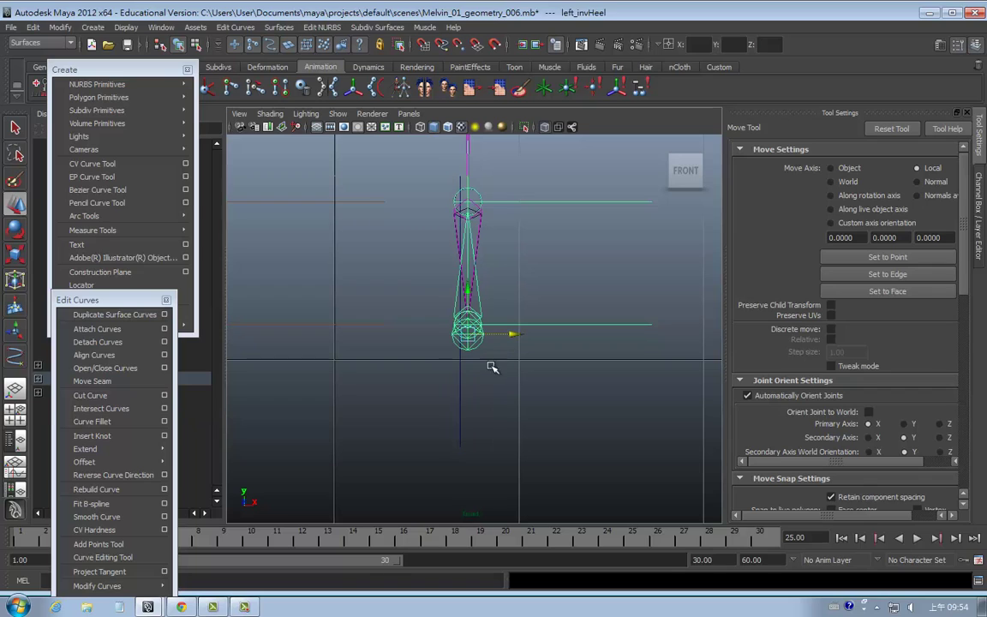
left_click(460, 416)
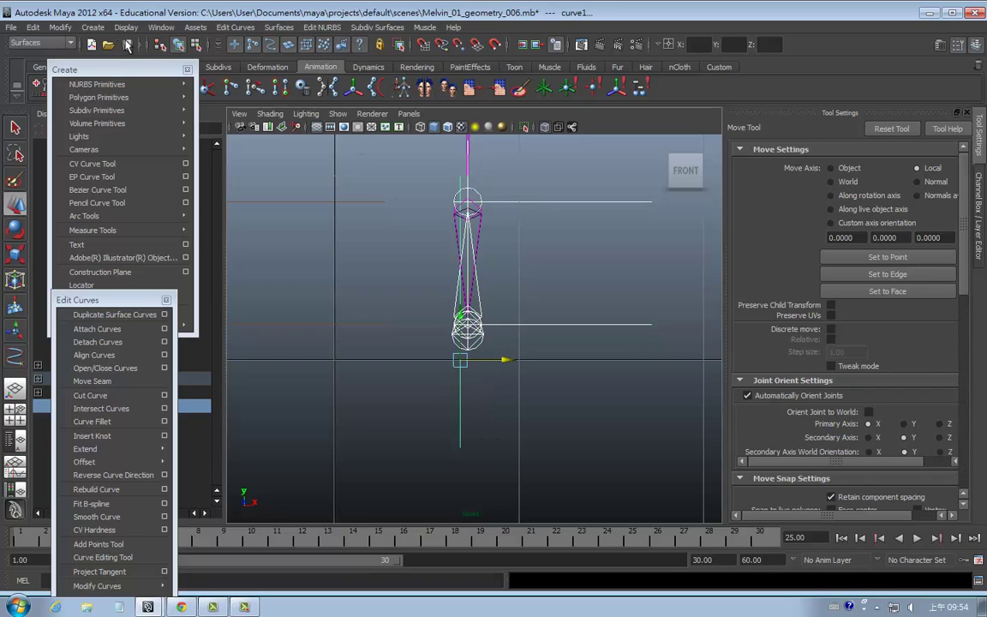
left_click(65, 28)
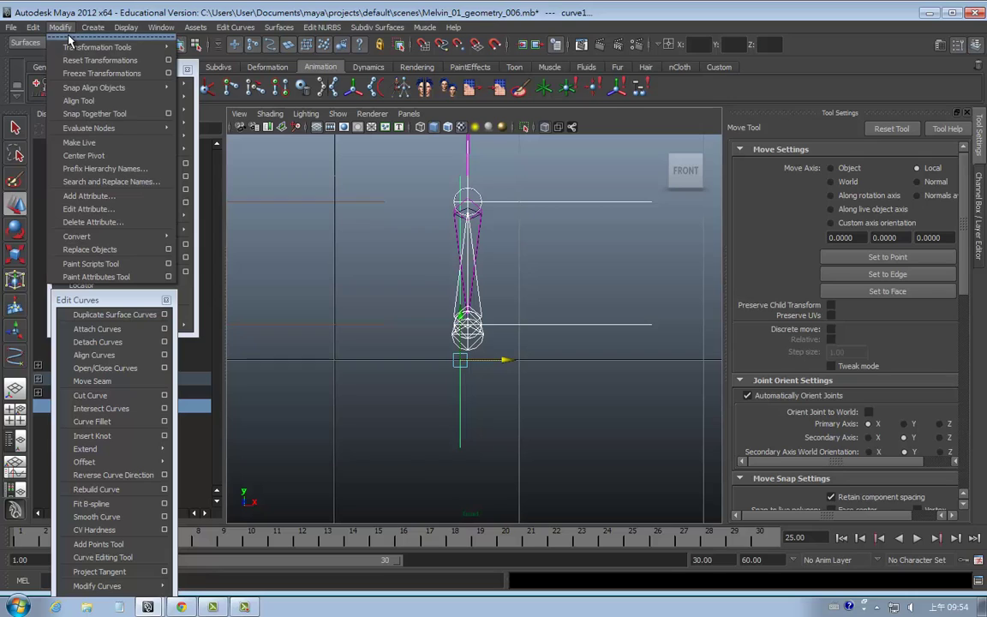
Tear off the Modify menu and switch to the perspective view.
left_click(69, 39)
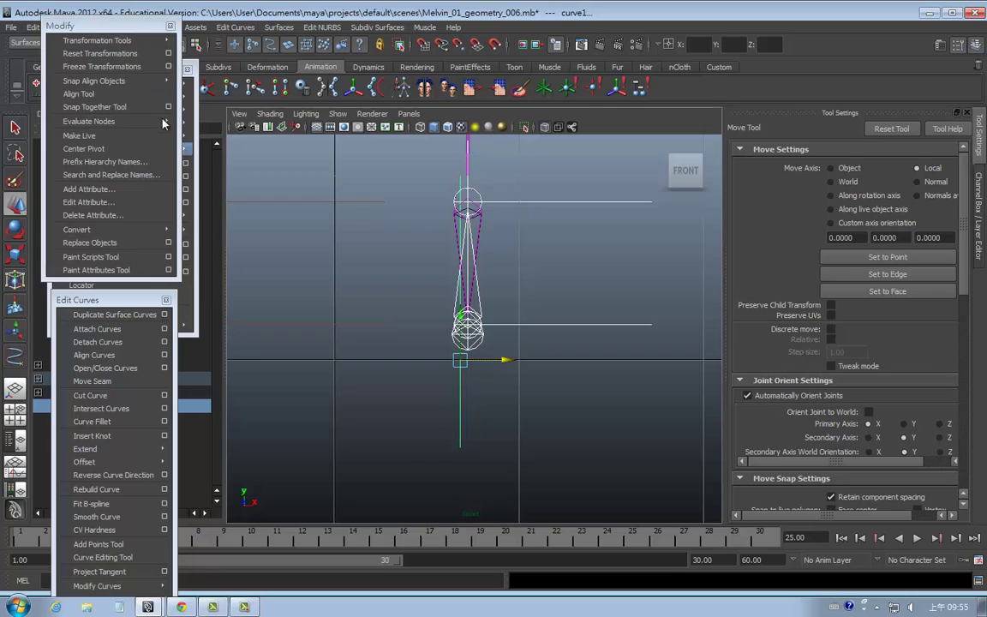
left_click(79, 94)
key("space")
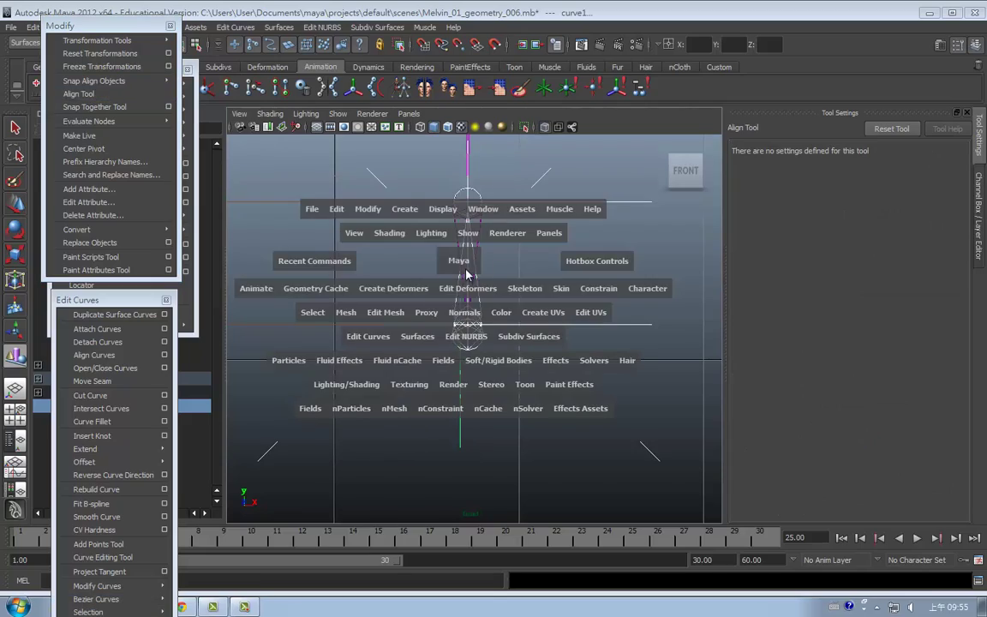
mouse_move(490, 262)
left_mouse_down()
mouse_move(490, 283)
mouse_move(523, 330)
mouse_move(540, 326)
mouse_move(447, 269)
mouse_move(458, 247)
mouse_move(463, 266)
mouse_move(477, 267)
mouse_move(470, 275)
mouse_move(368, 281)
mouse_move(473, 287)
mouse_move(231, 197)
left_mouse_up()
scroll(540, 326, "up", 5)
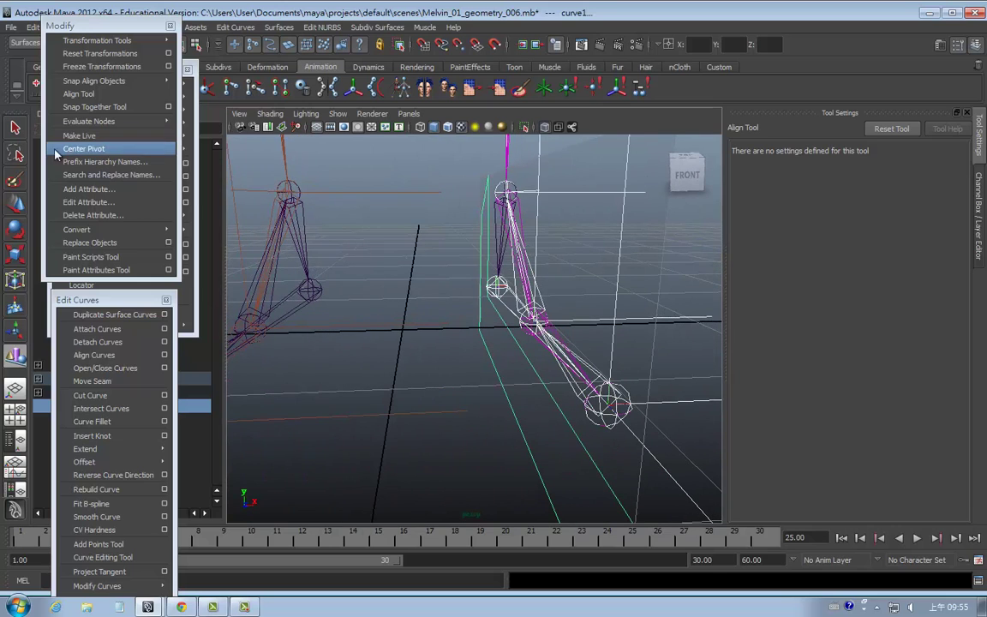
Select the left_invMain leg rig, then add curve1 to the selection.
left_click(16, 130)
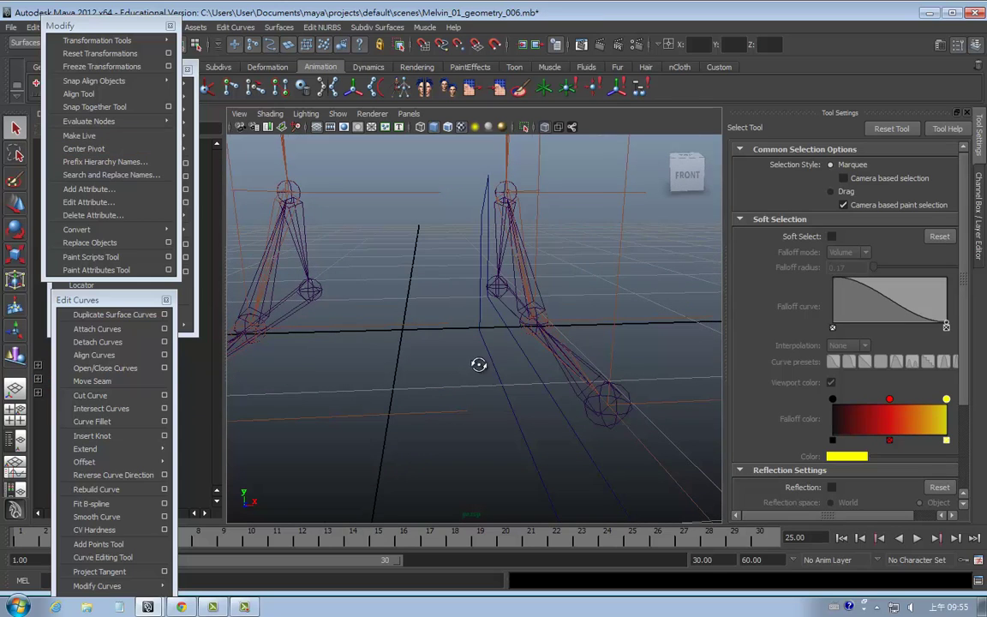
mouse_move(454, 377)
left_mouse_down("alt")
mouse_move(455, 358)
mouse_move(443, 357)
mouse_move(465, 341)
left_mouse_up("alt")
left_click(511, 269)
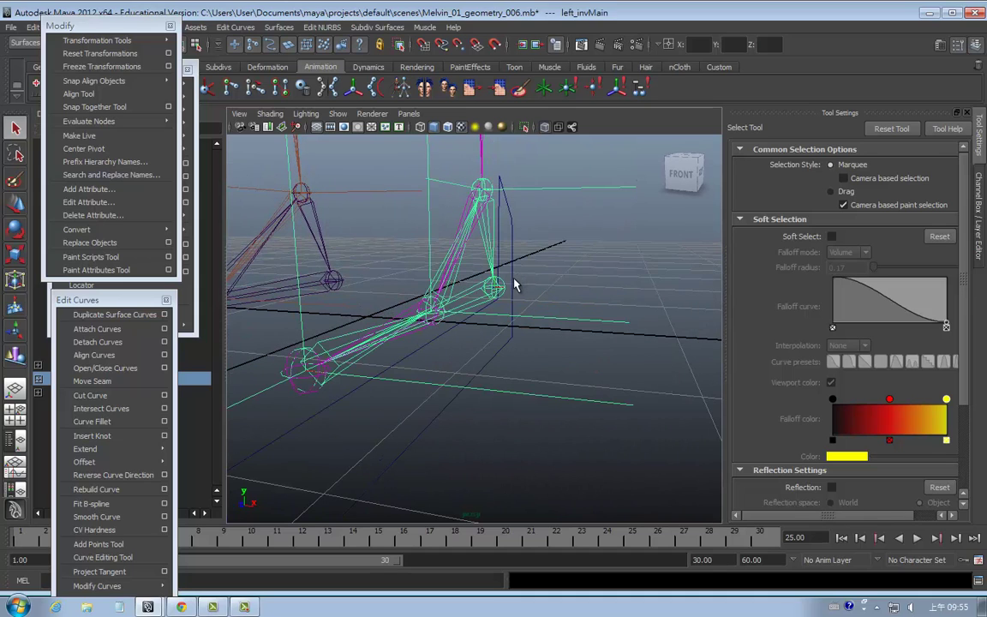
left_click(512, 288, "shift")
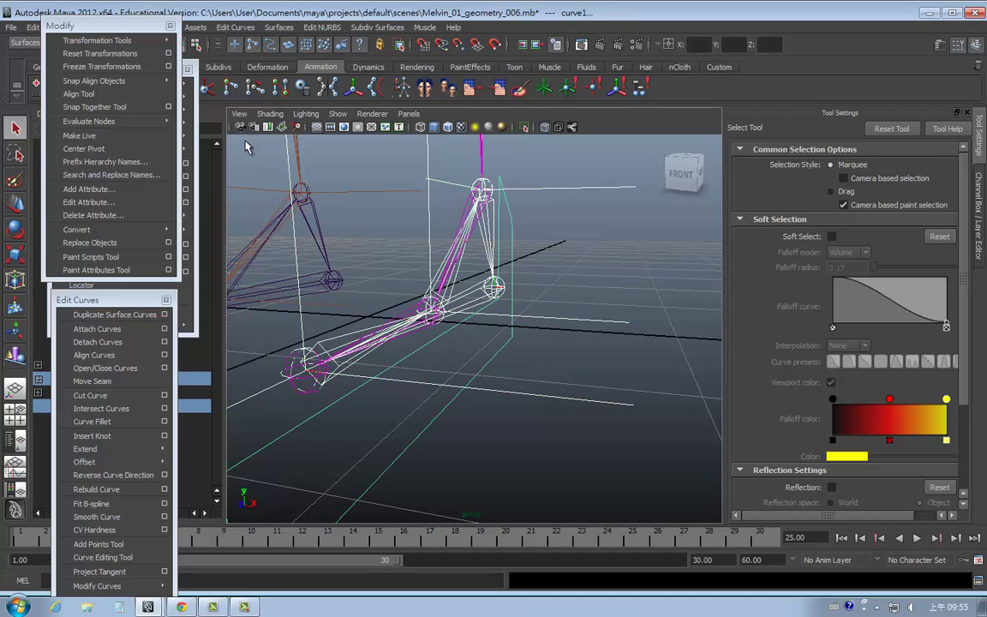
mouse_move(95, 80)
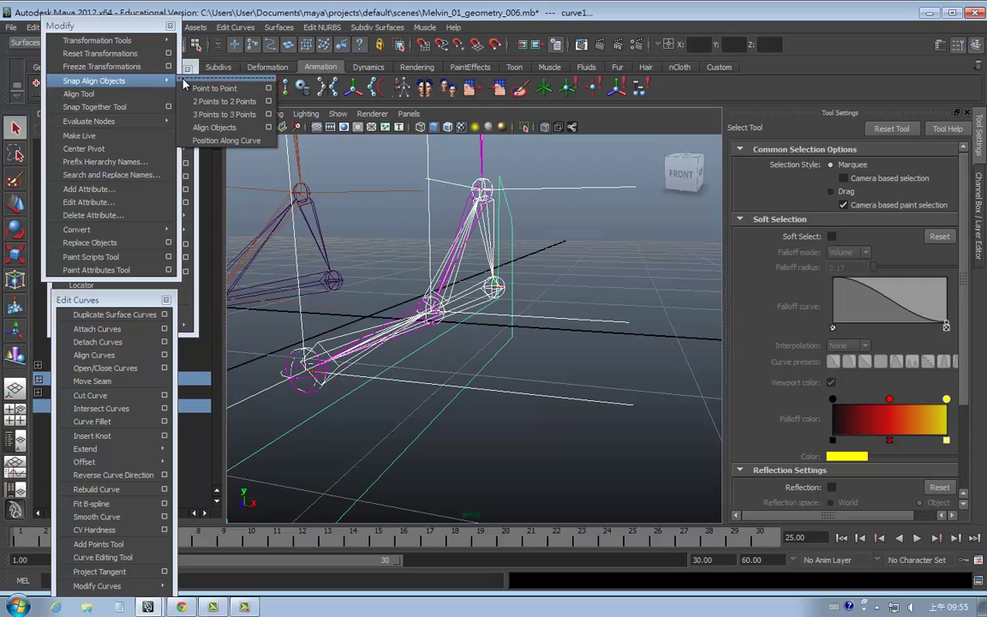
Tear off Snap Align Objects, set Align Objects to Max, and align the leg chain to curve1 on X.
left_click(197, 78)
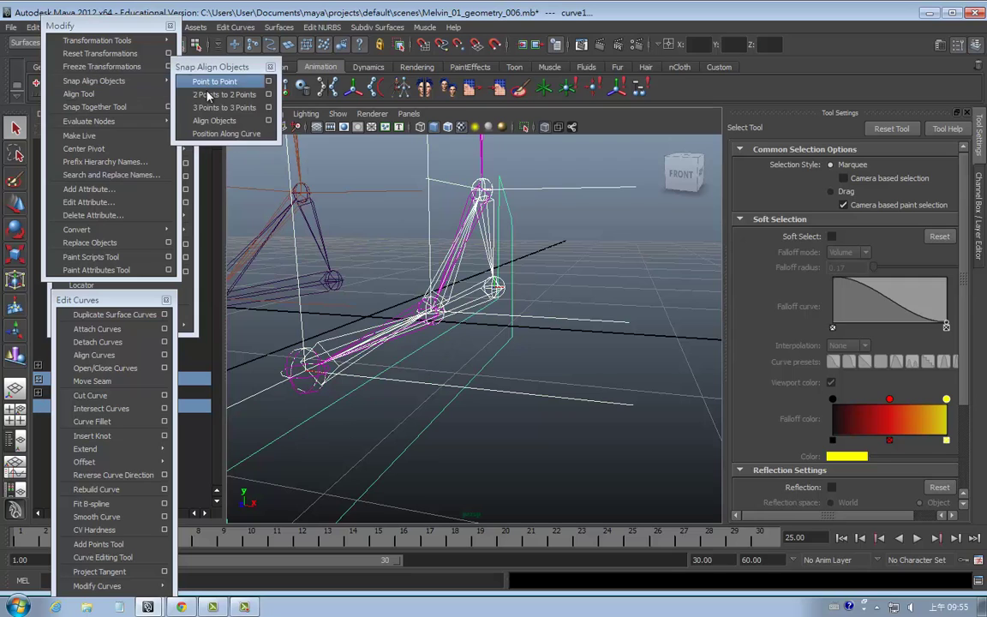
left_click(269, 120)
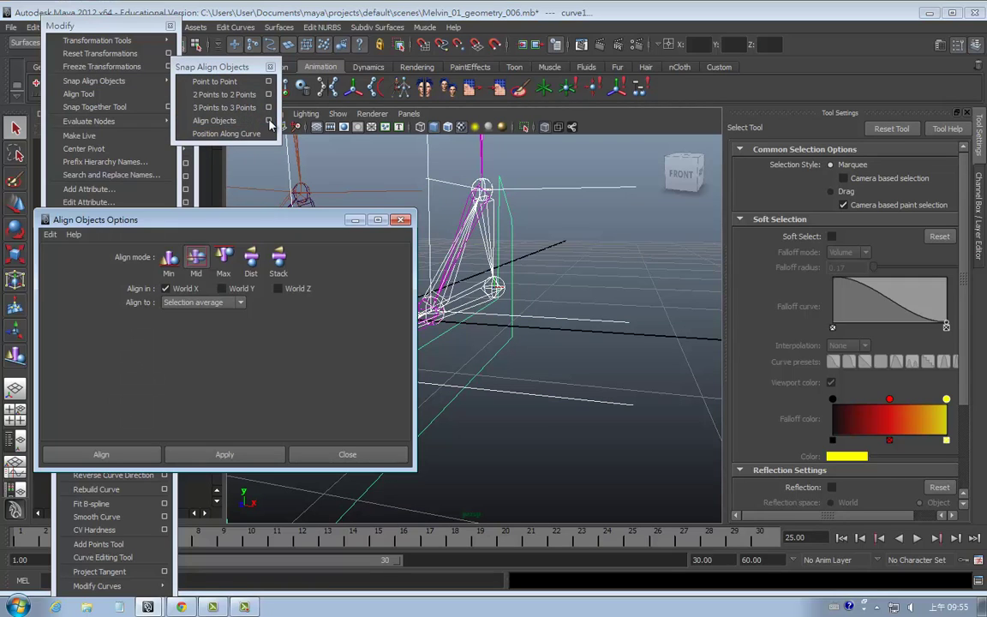
left_click(224, 255)
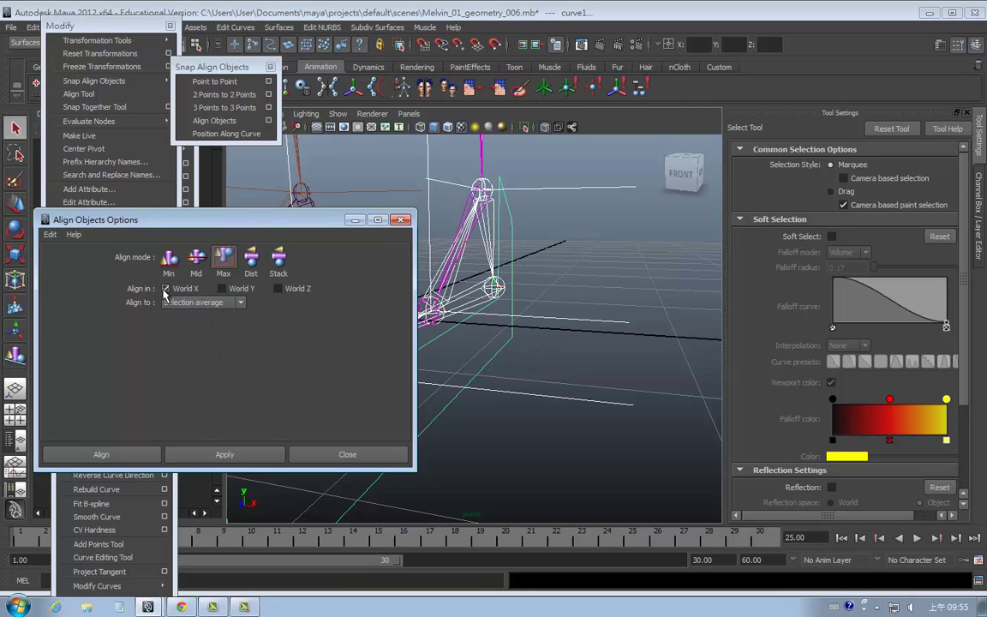
left_click(575, 377)
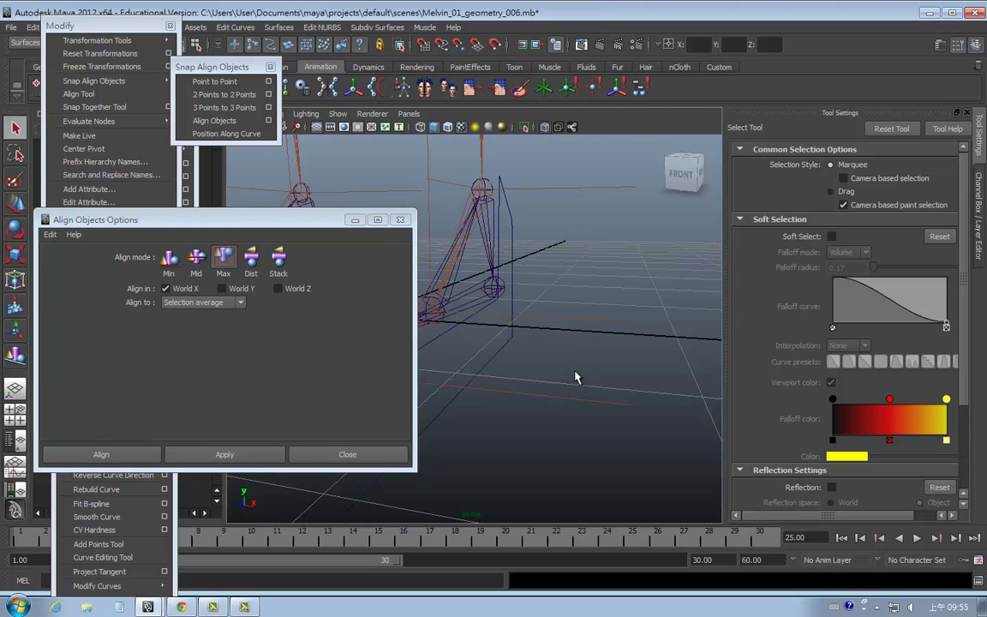
left_click(493, 236)
left_click(513, 277, "shift")
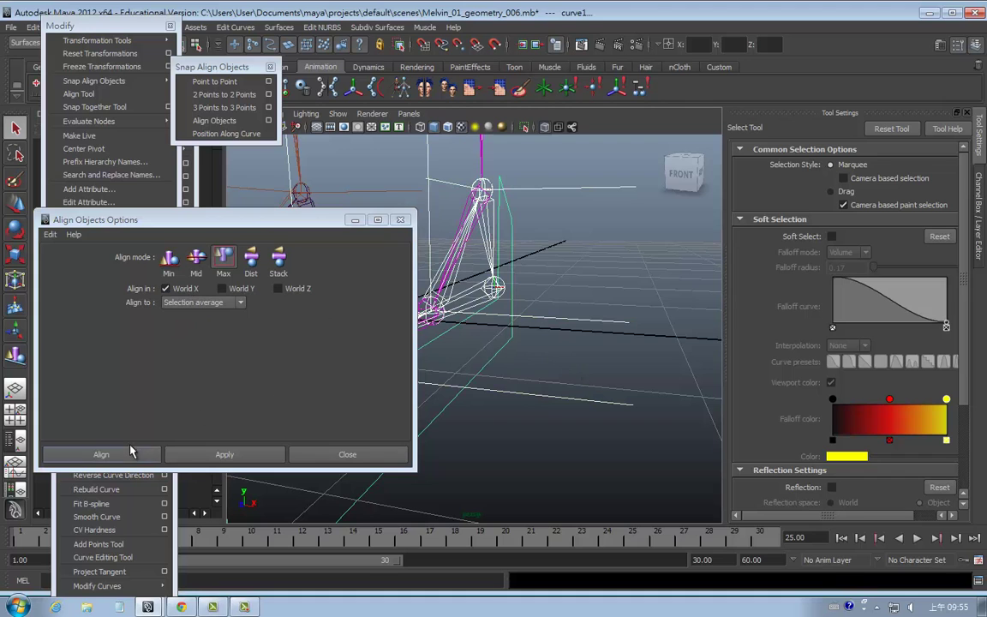
left_click(130, 453)
Undo the alignment and review the Align Objects target options.
key("ctrl+z")
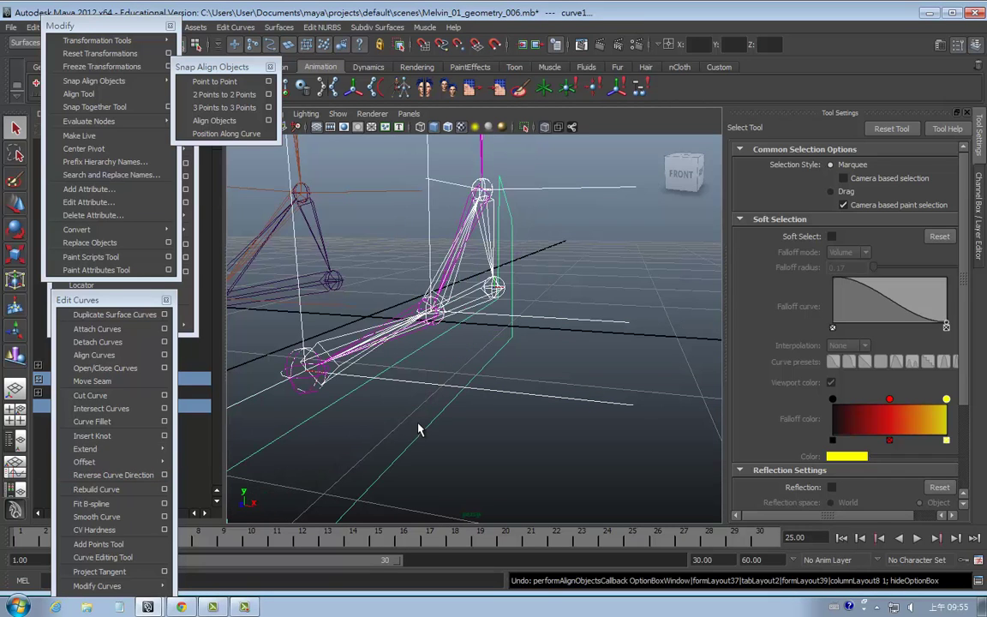
mouse_move(504, 426)
left_mouse_down("alt")
mouse_move(534, 411)
mouse_move(482, 367)
left_mouse_up("alt")
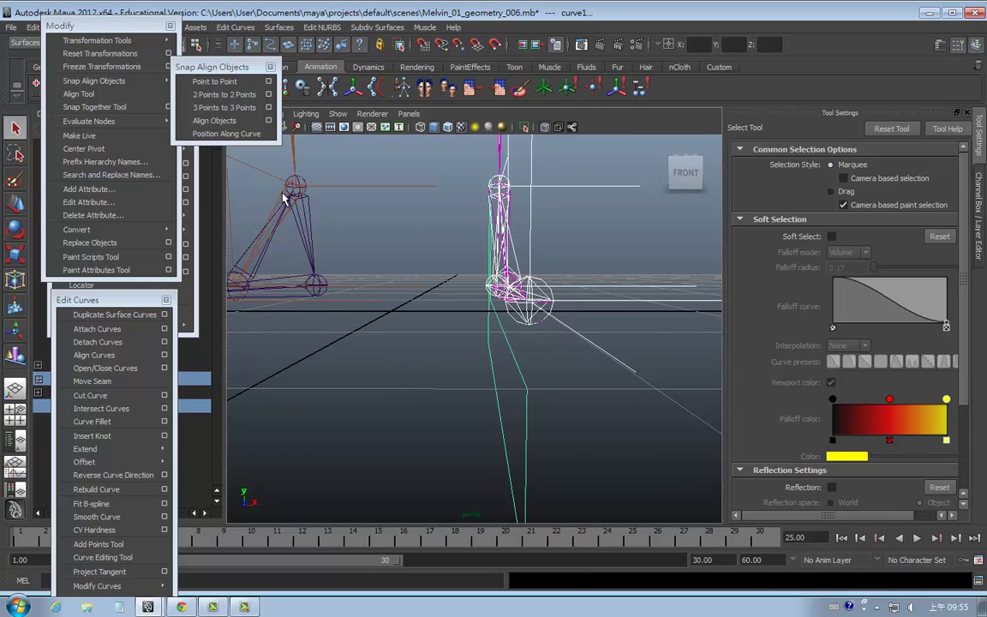
left_click(268, 121)
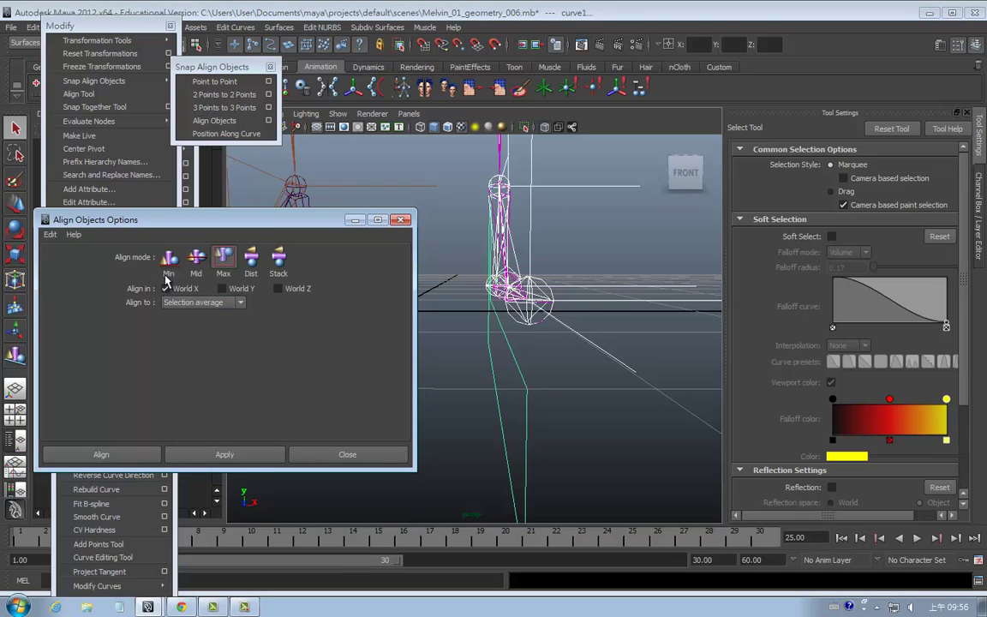
left_click(203, 302)
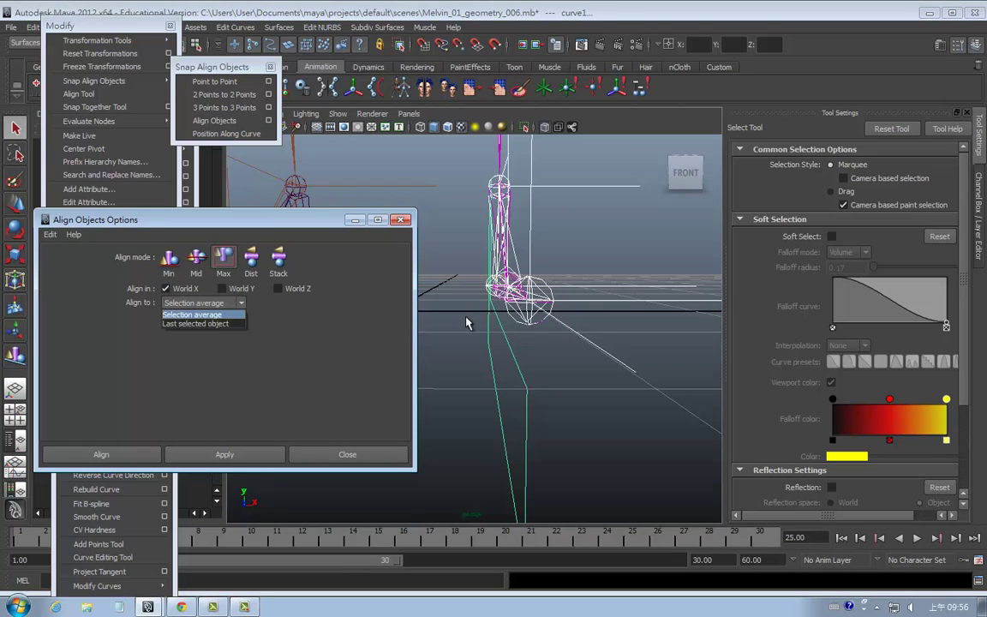
left_click(467, 322)
left_click(467, 322)
key("space")
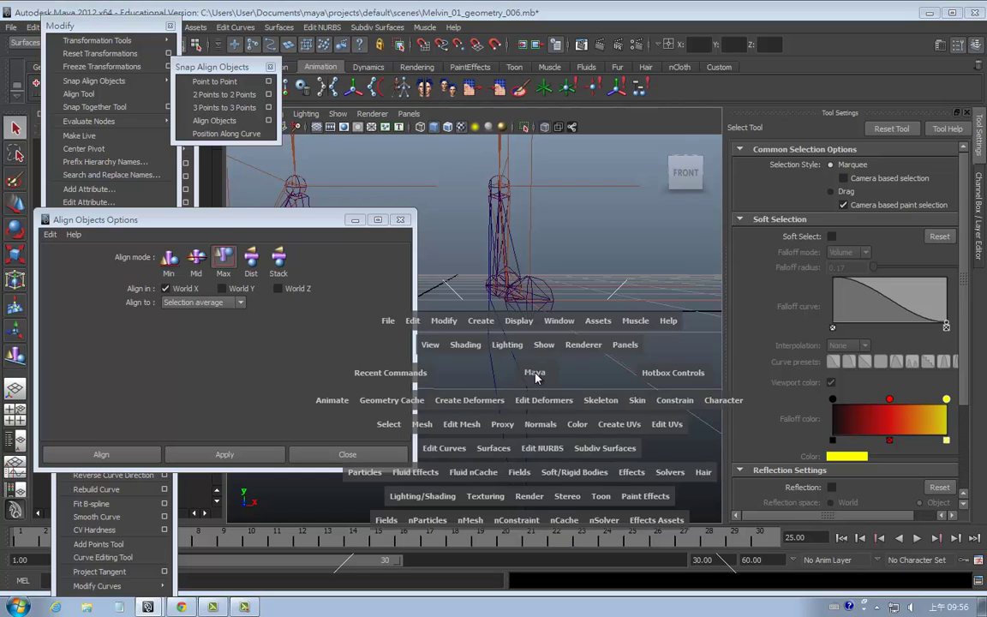
In the front view, set the align target to Last selected object, then select curve1 and left_ankle.
key("space")
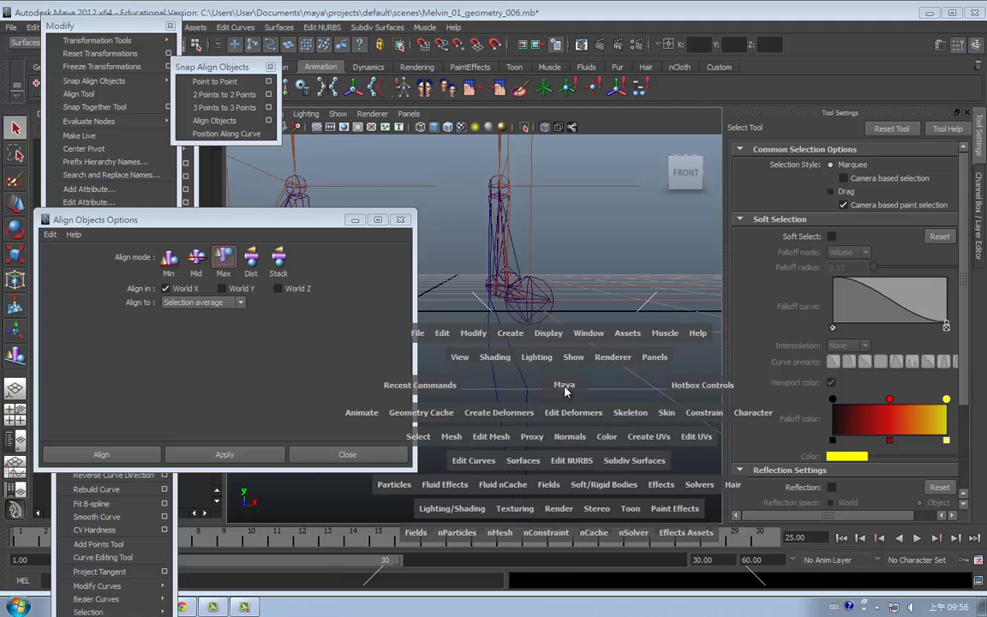
left_click_drag(509, 348, 506, 380)
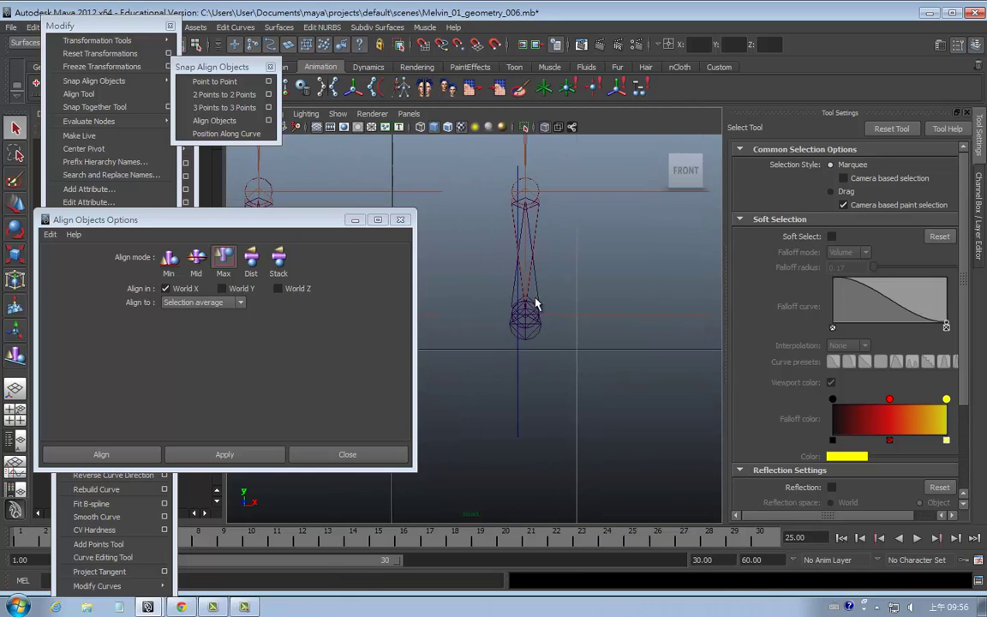
left_click_drag(483, 189, 527, 380)
left_click(520, 390, "shift")
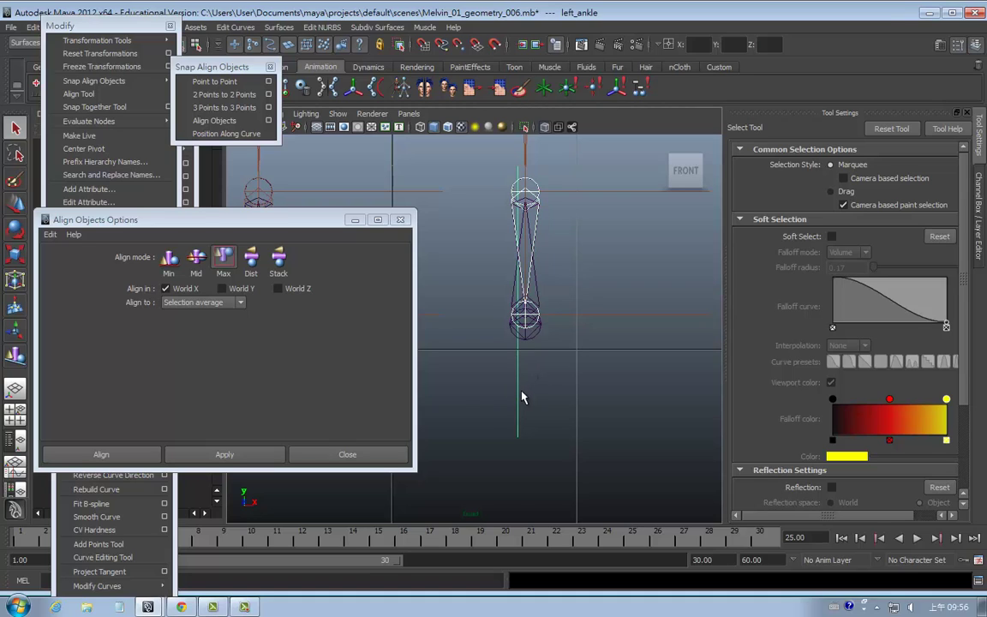
left_click(217, 309)
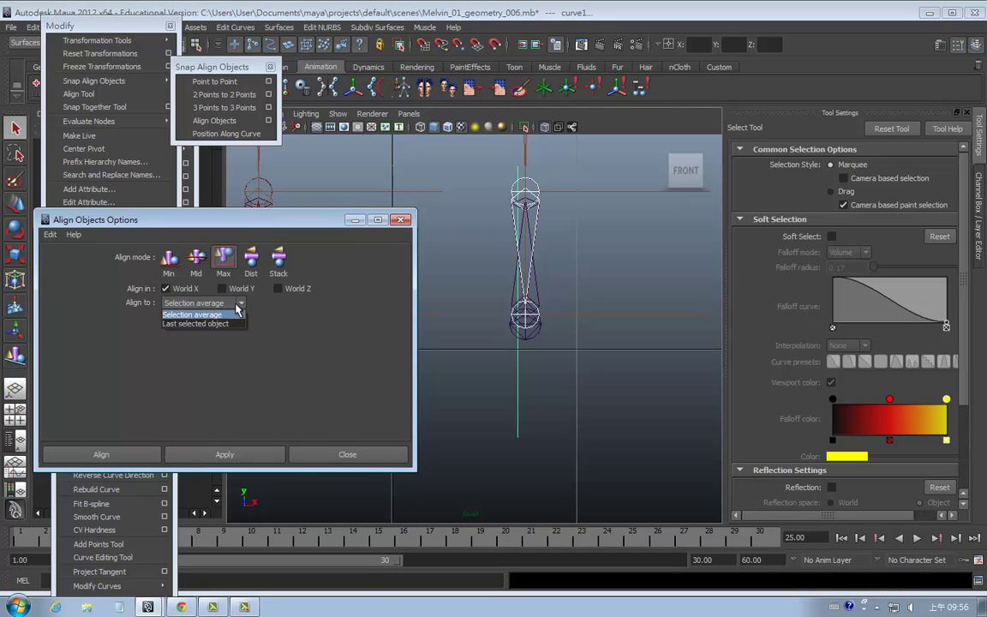
left_click(233, 323)
left_click(516, 388)
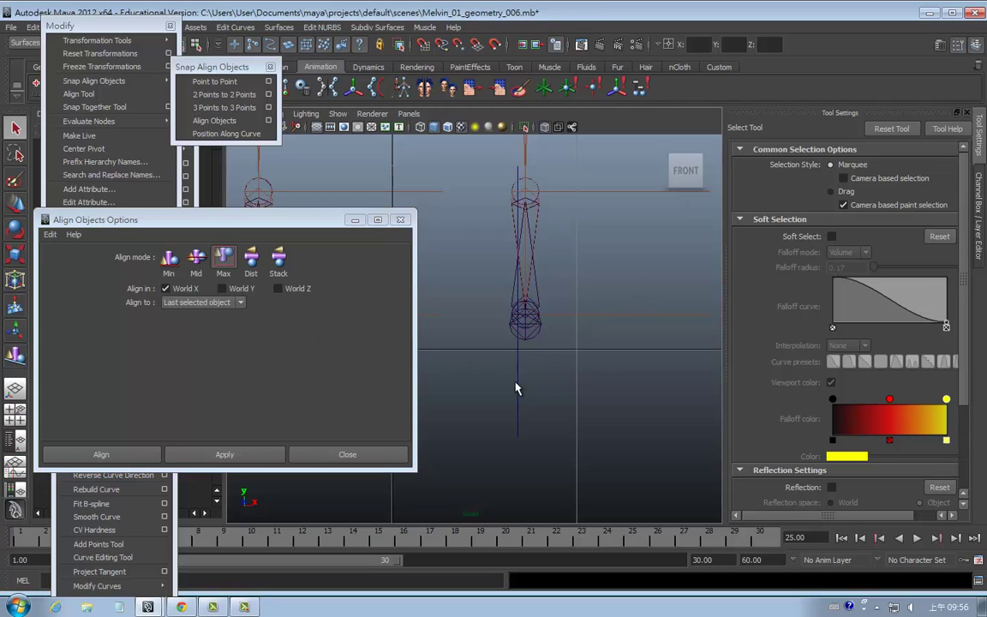
left_click(514, 384)
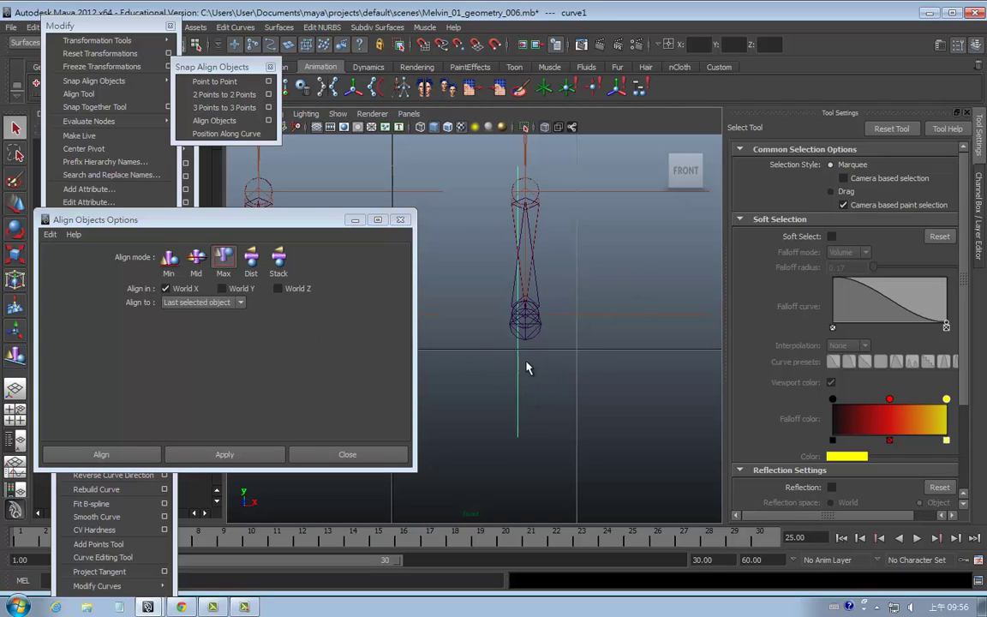
left_click(531, 241, "shift")
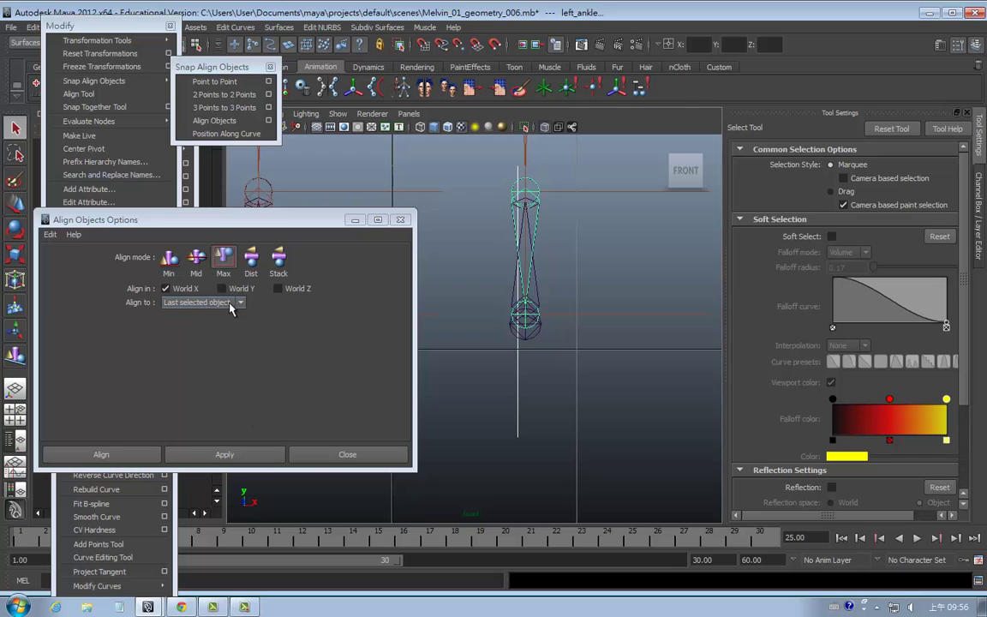
Align curve1 to the left ankle along X and display its channel values.
left_click(128, 456)
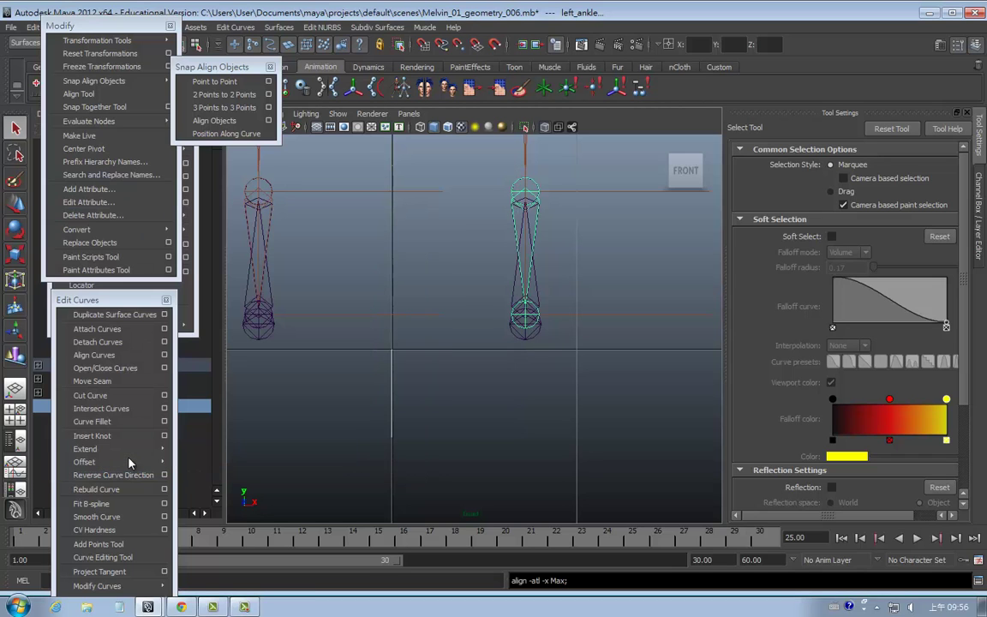
key("space")
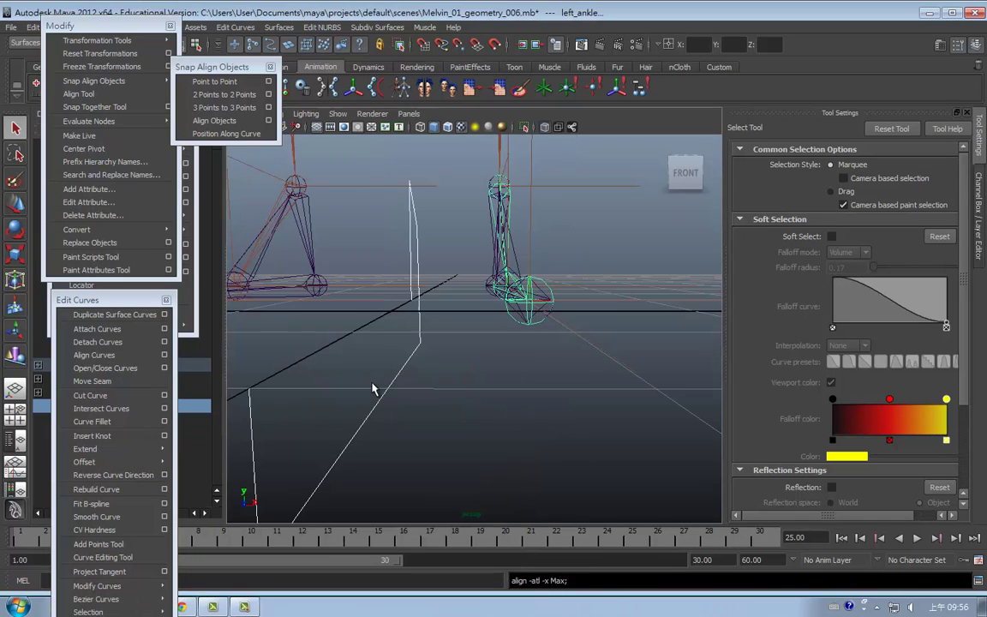
mouse_move(412, 377)
left_mouse_down("alt")
mouse_move(500, 404)
mouse_move(494, 331)
mouse_move(493, 387)
mouse_move(528, 391)
left_mouse_up("alt")
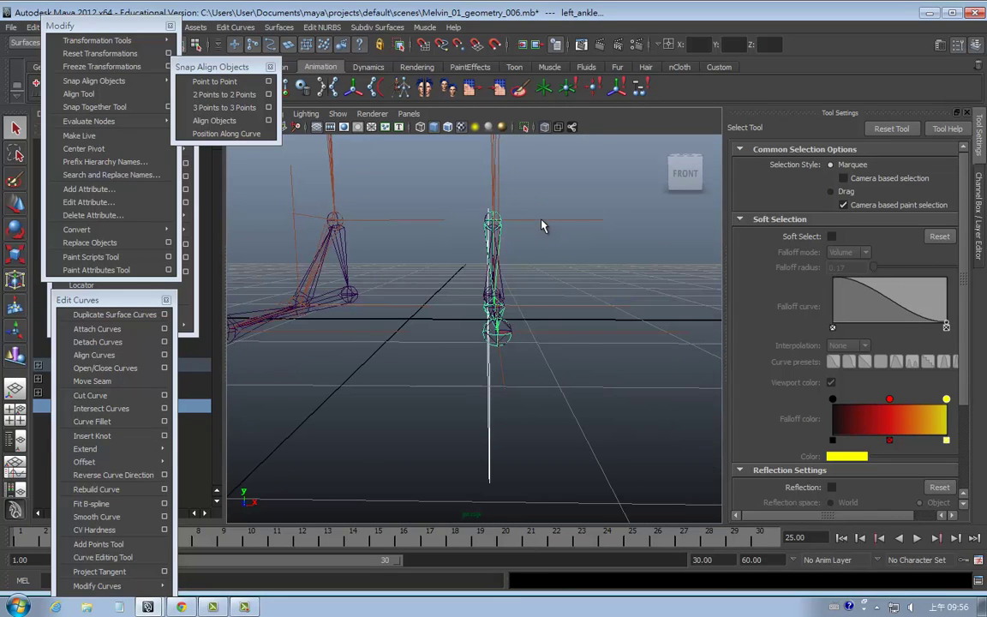
left_click(487, 197)
left_click_drag(530, 411, 504, 398, "alt")
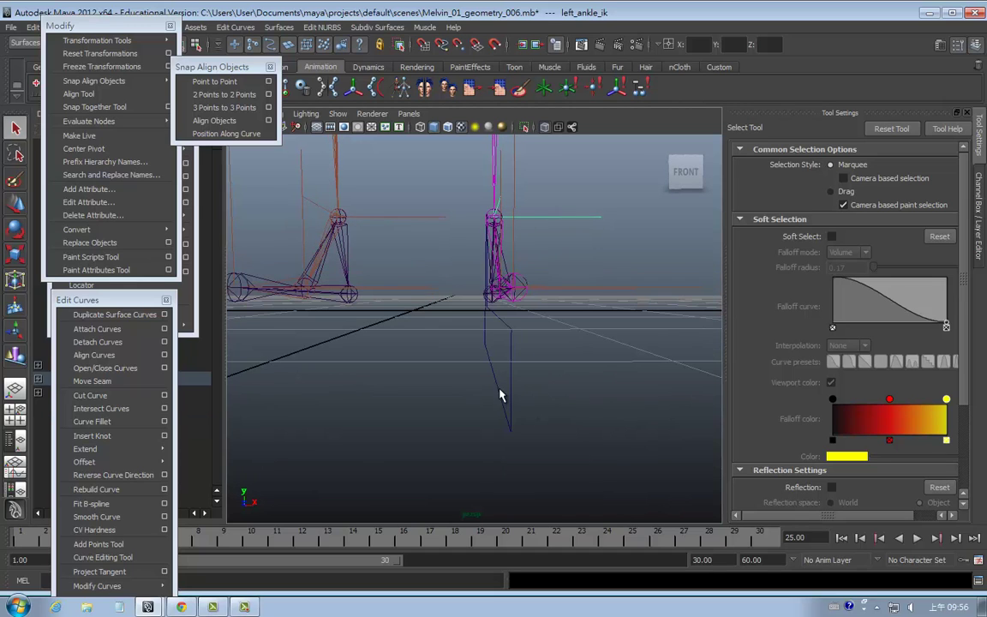
left_click(512, 409)
left_click(979, 264)
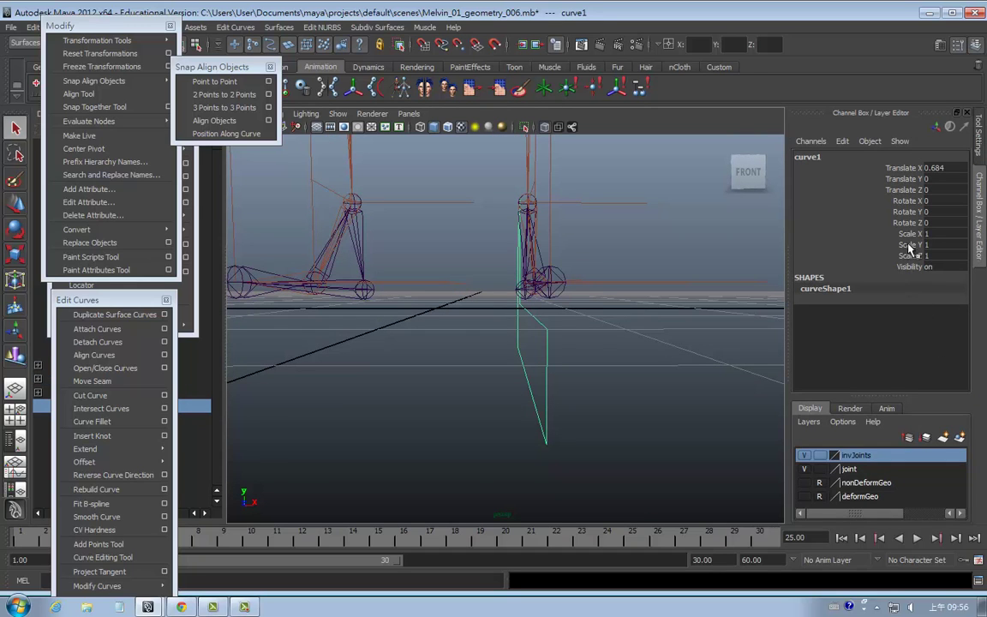
Check the left toe and ball IK handles and ankle joint against the aligned curve.
mouse_move(590, 310)
left_mouse_down("alt")
mouse_move(650, 336)
mouse_move(637, 321)
mouse_move(660, 330)
left_mouse_up("alt")
left_click(553, 333)
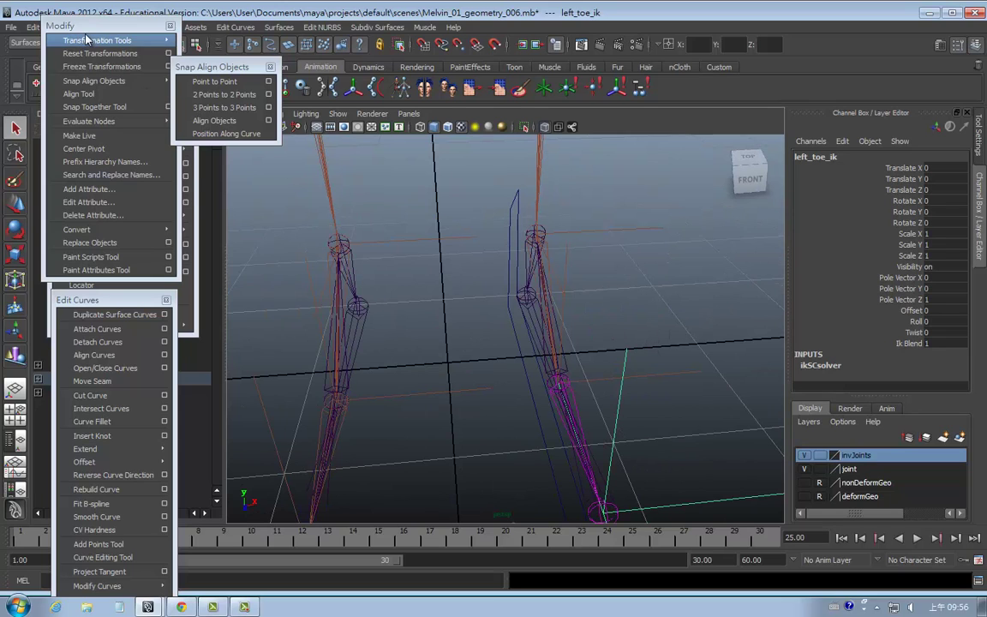
mouse_move(562, 176)
left_mouse_down("alt")
mouse_move(575, 173)
mouse_move(538, 220)
left_mouse_up("alt")
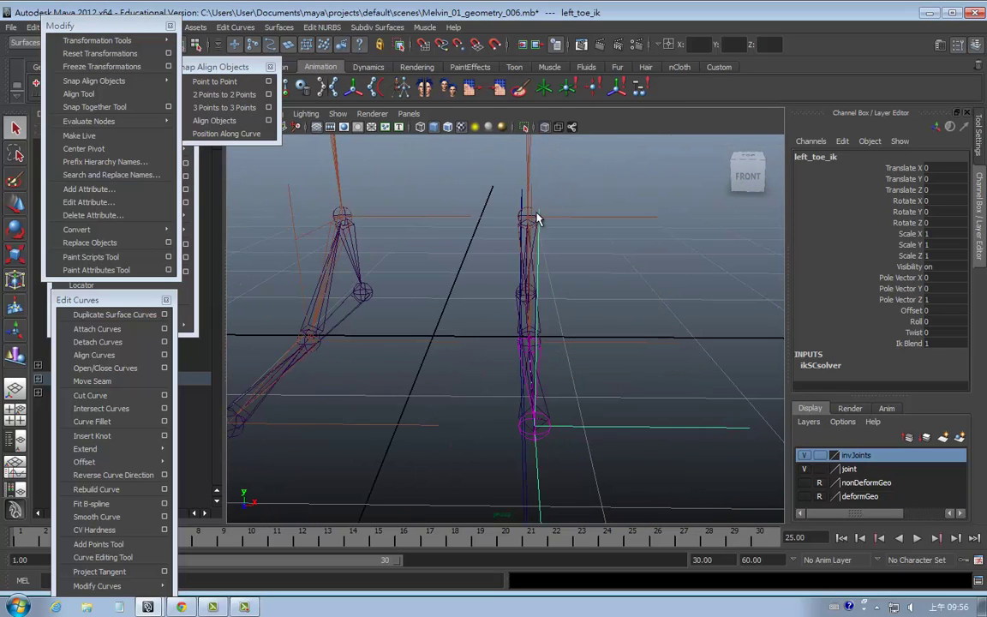
left_click(529, 222)
left_click(523, 221)
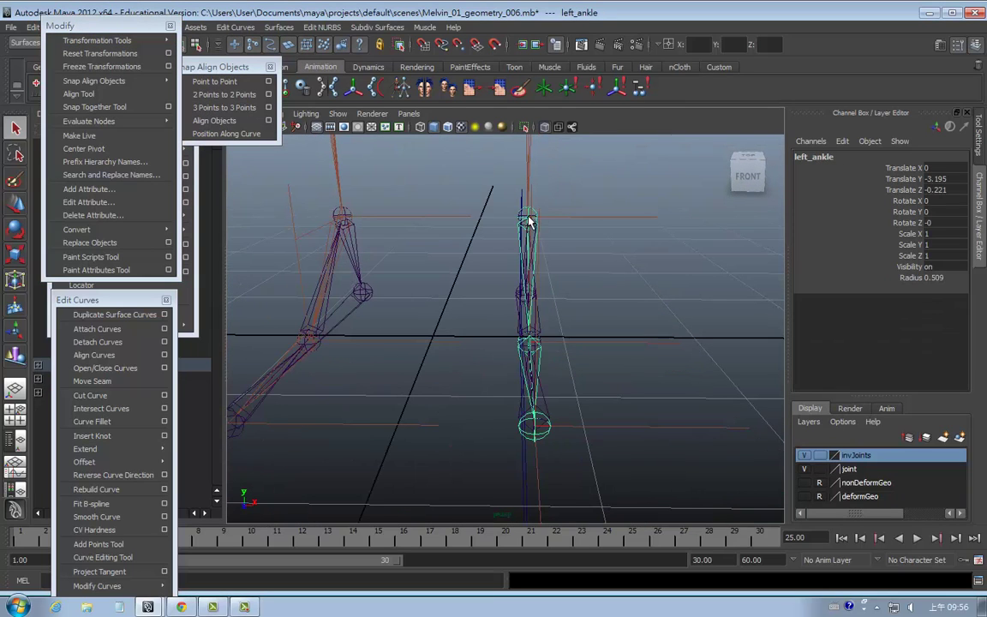
left_click_drag(482, 271, 462, 257, "alt")
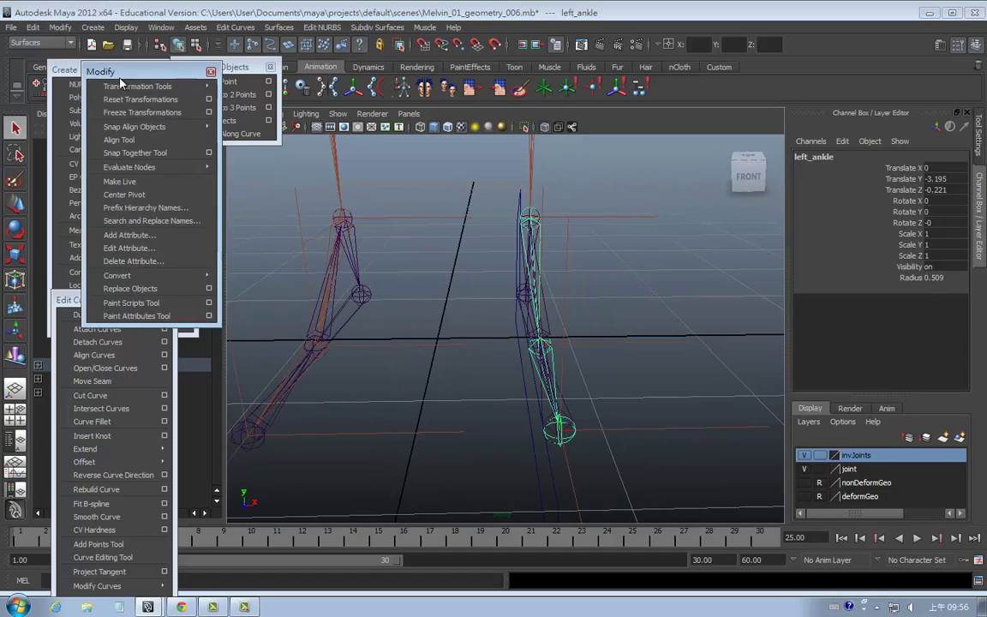
left_click_drag(52, 26, 91, 77)
left_click(88, 28)
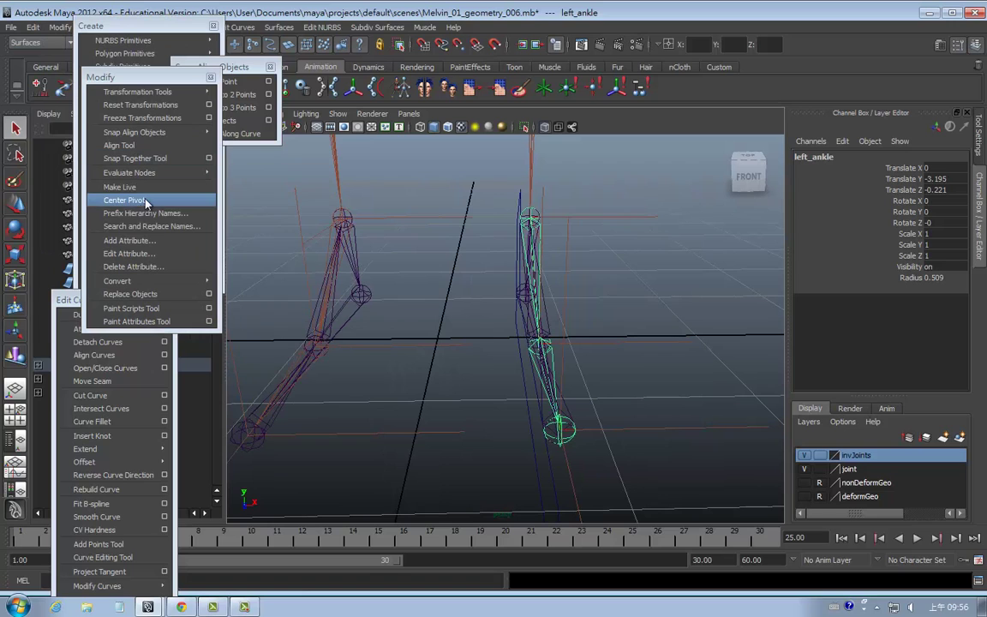
Create a new locator and move it up to the left ankle.
left_click(99, 27)
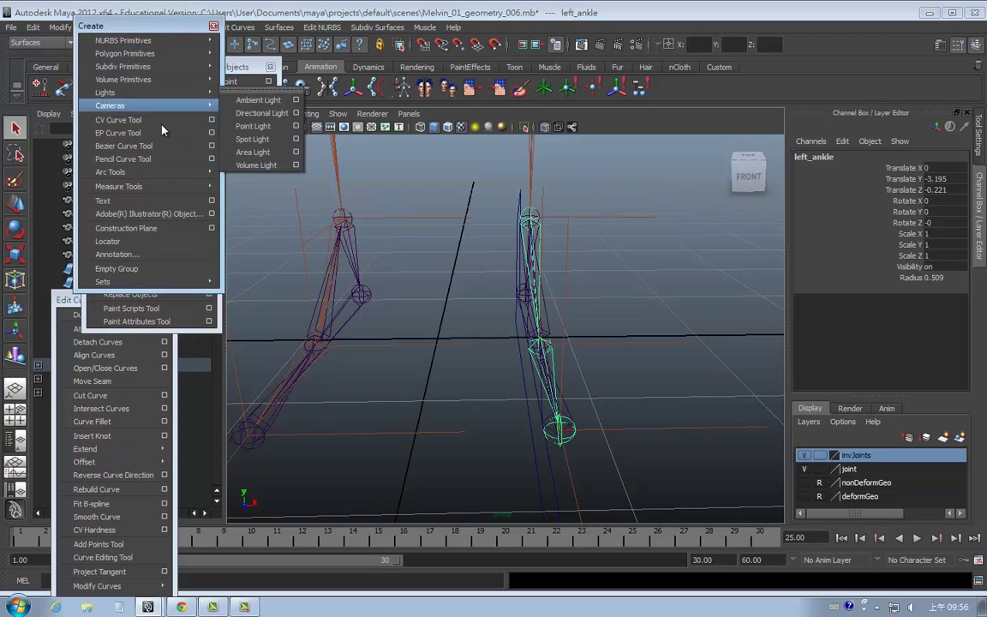
left_click(157, 242)
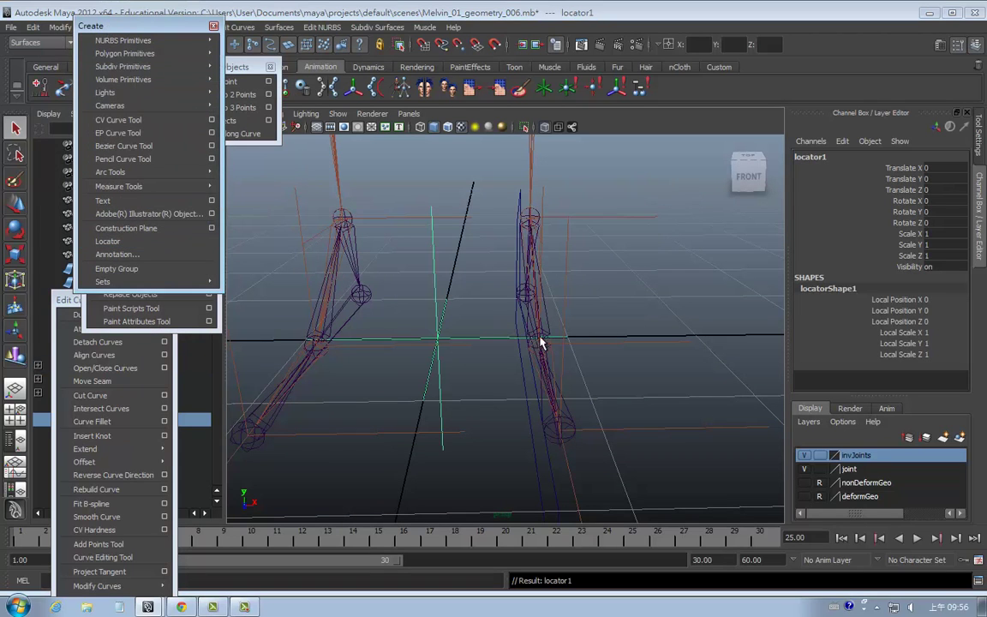
key("w")
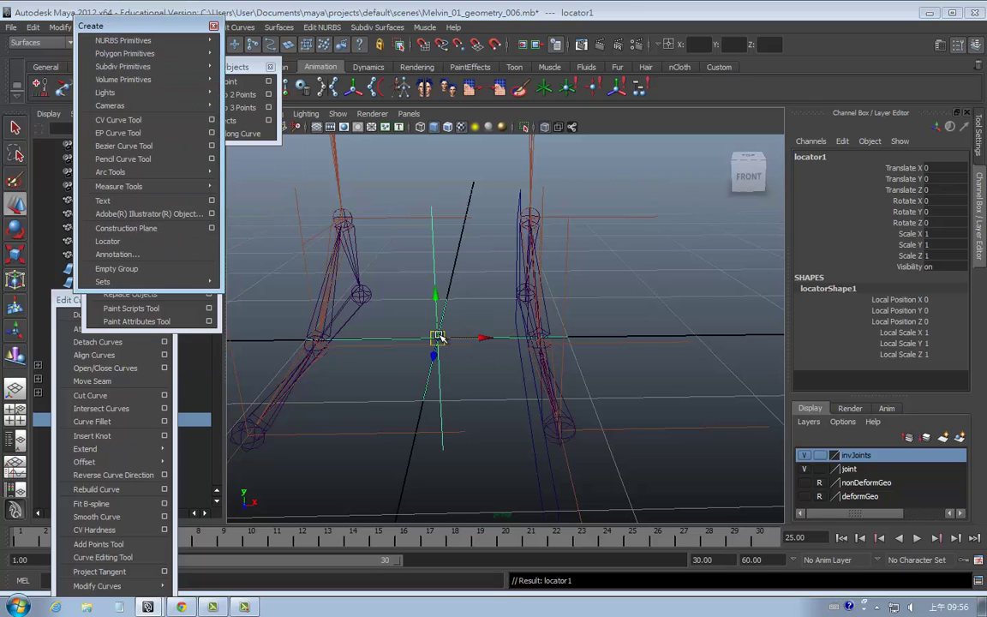
left_click_drag(437, 337, 529, 217)
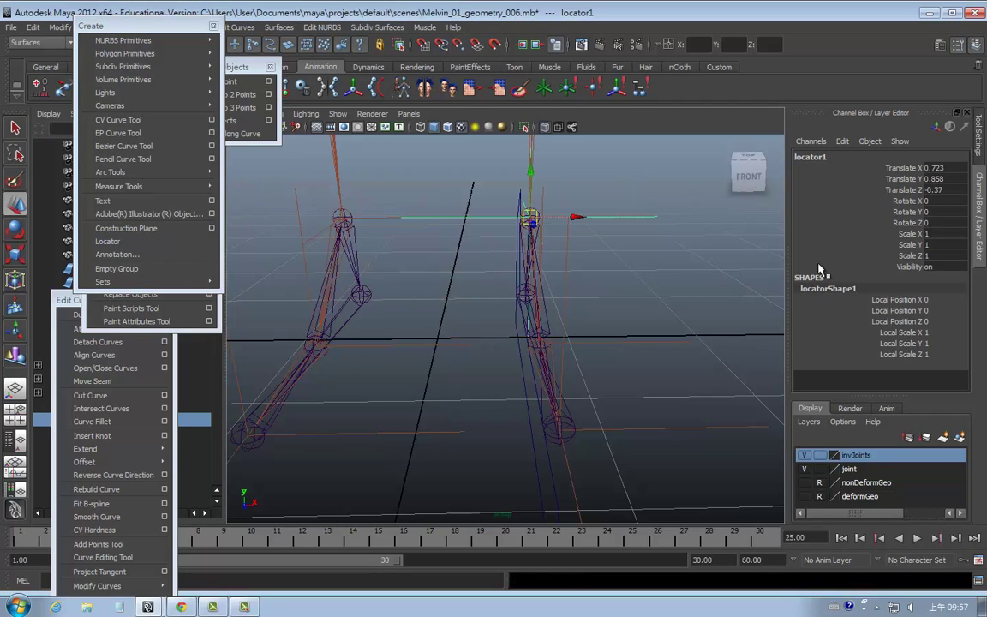
Copy the locator's Translate X value of 0.723 from the Channel Box.
double_click(947, 168)
right_click(947, 168)
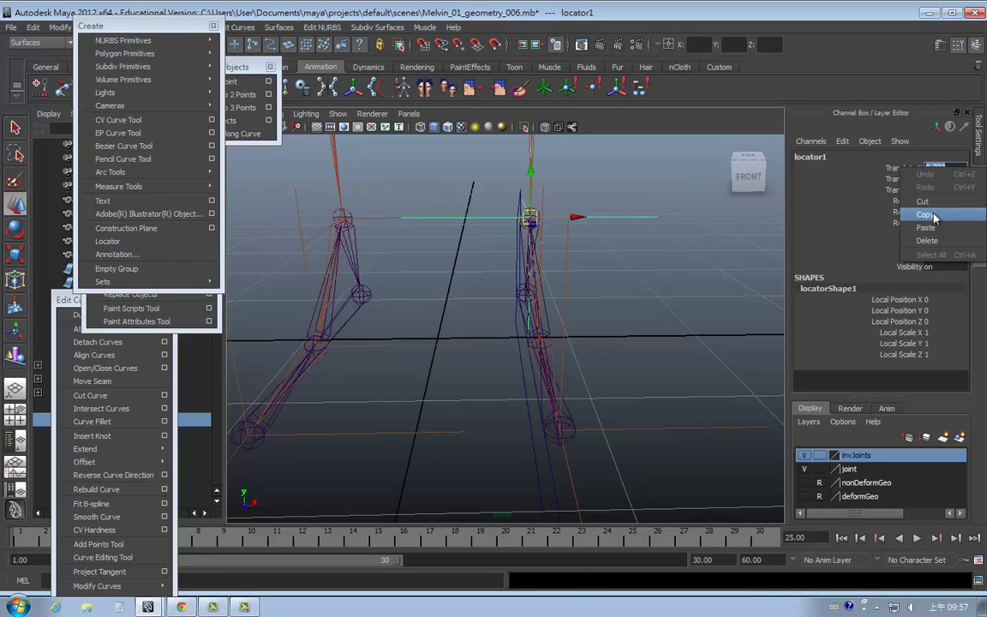
left_click(925, 214)
mouse_move(463, 375)
left_mouse_down("alt")
mouse_move(516, 423)
mouse_move(547, 325)
left_mouse_up("alt")
Paste 0.723 into the foot curve's Translate X so it lines up with the ankle.
left_click(497, 310)
double_click(943, 168)
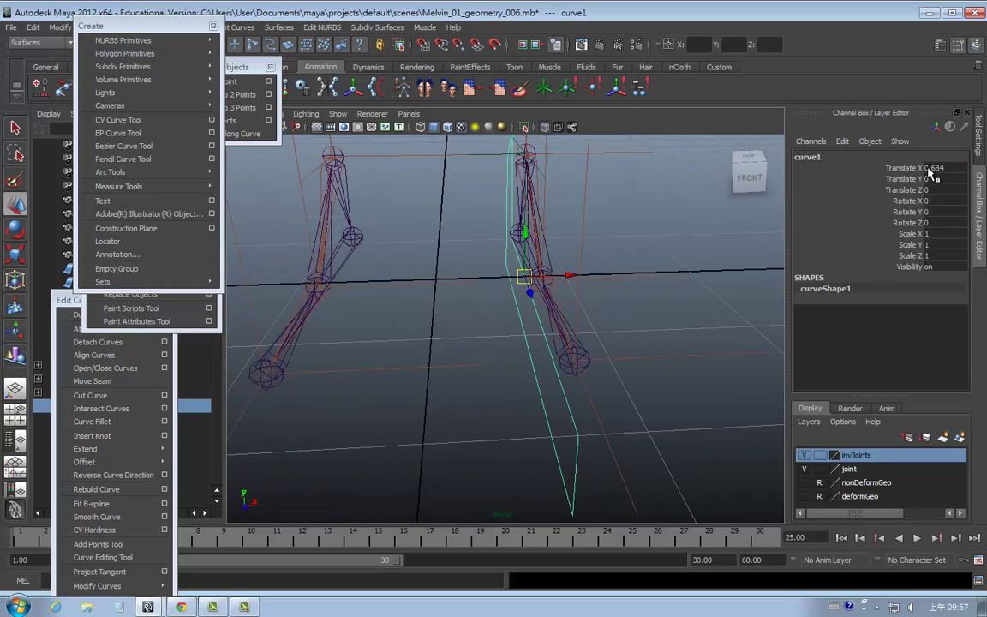
right_click(942, 168)
left_click(925, 229)
key("Return")
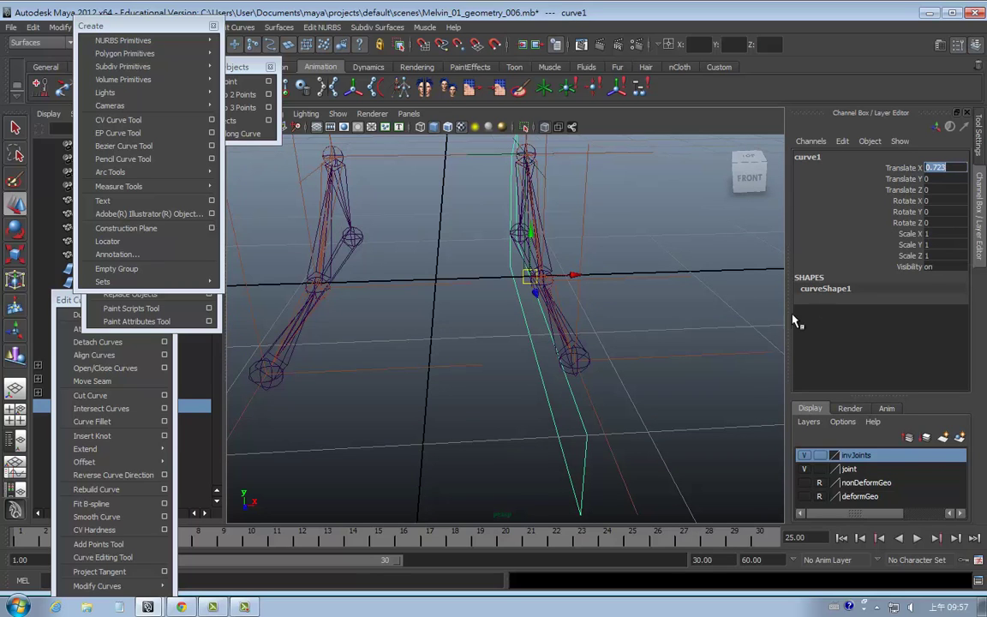
Move the locator along X to -2.554, over to the other ankle.
left_click_drag(641, 281, 635, 289, "alt")
left_click_drag(648, 154, 656, 175)
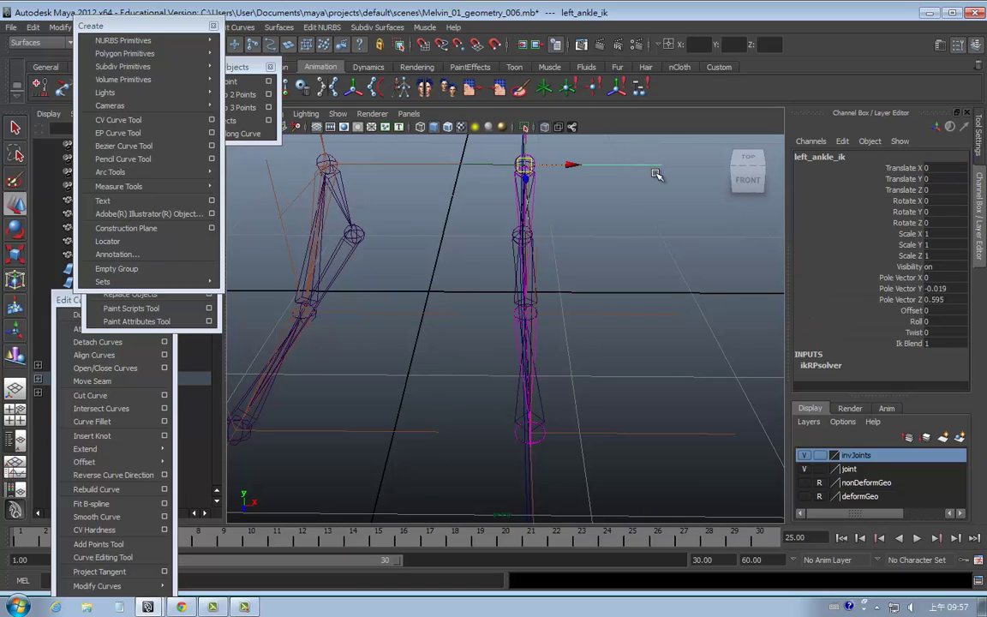
left_click(645, 214)
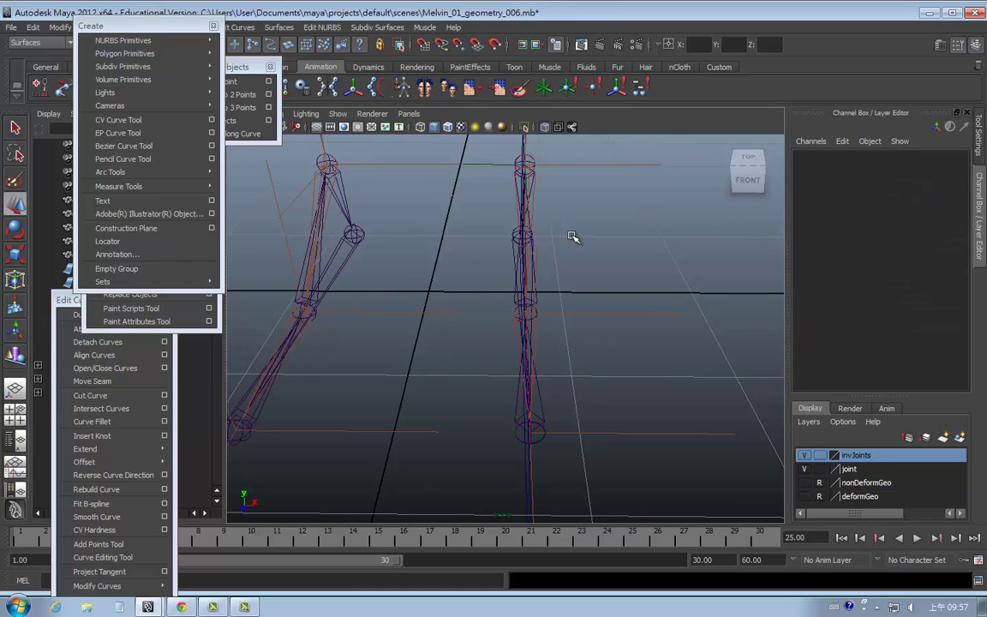
left_click_drag(577, 238, 586, 254, "alt")
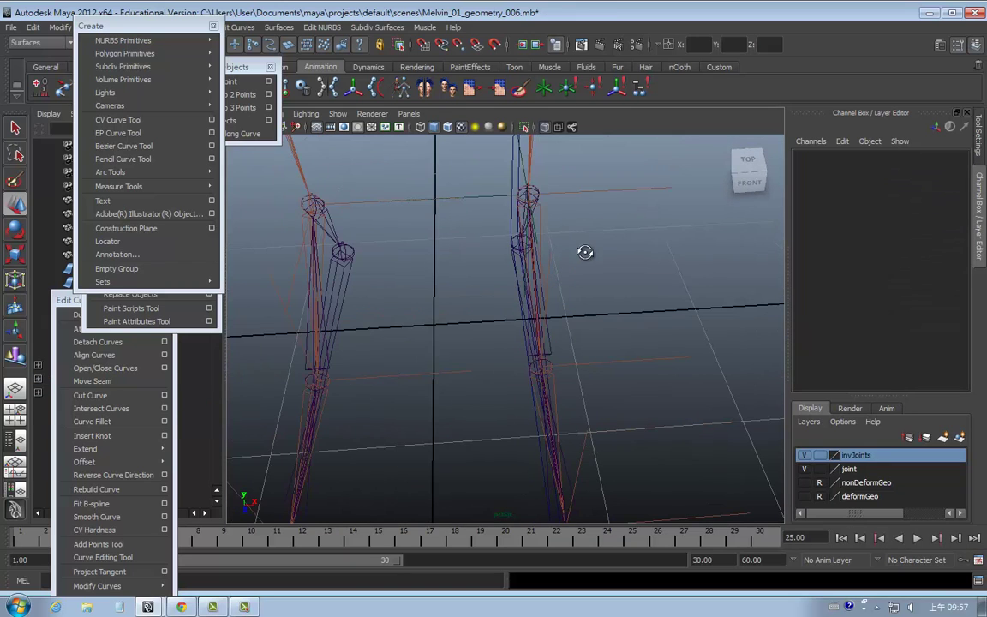
left_click(484, 197)
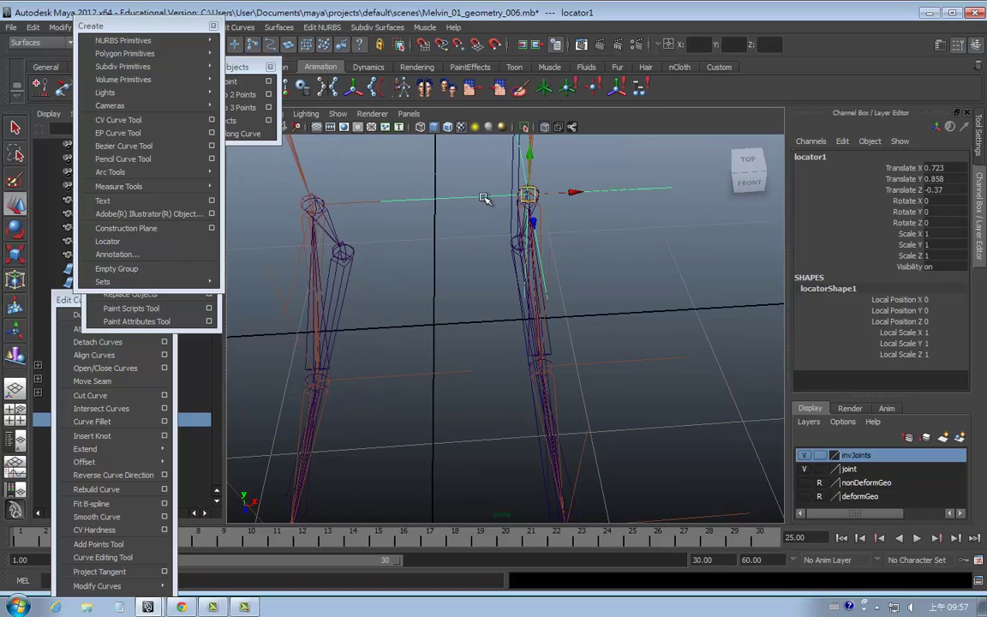
left_click(574, 193)
left_click_drag(574, 192, 257, 209)
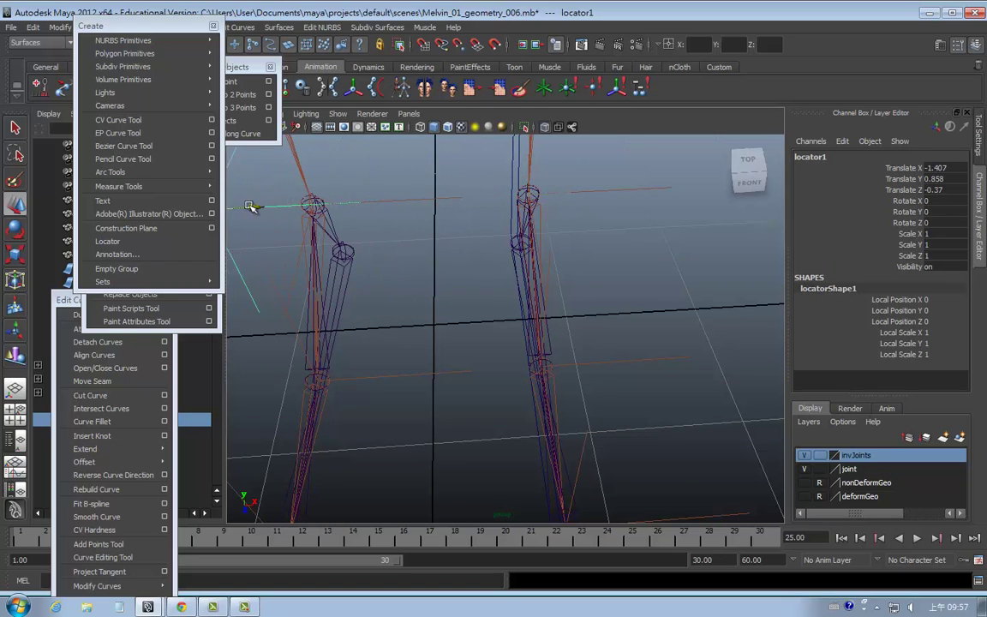
right_click_drag(410, 213, 332, 219, "alt")
mouse_move(334, 218)
middle_mouse_down("alt")
mouse_move(405, 214)
mouse_move(377, 257)
middle_mouse_up("alt")
mouse_move(377, 249)
left_mouse_down("alt")
mouse_move(422, 246)
mouse_move(408, 221)
mouse_move(568, 265)
mouse_move(599, 248)
mouse_move(693, 236)
mouse_move(586, 335)
left_mouse_up("alt")
Duplicate the foot curve and set the copy, curve2, to Translate X -0.723.
left_click(589, 336)
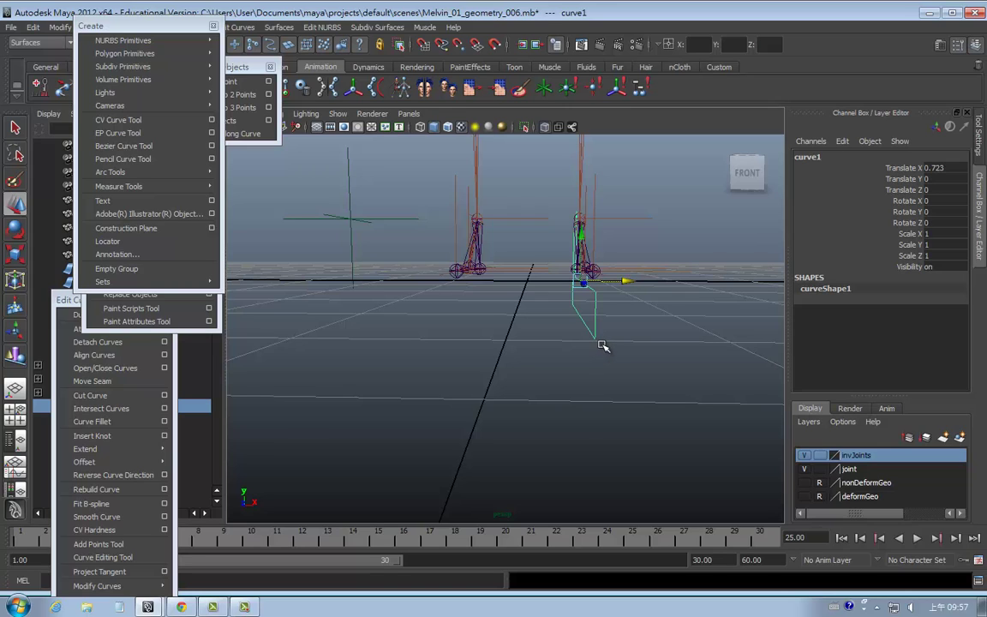
key("ctrl+d")
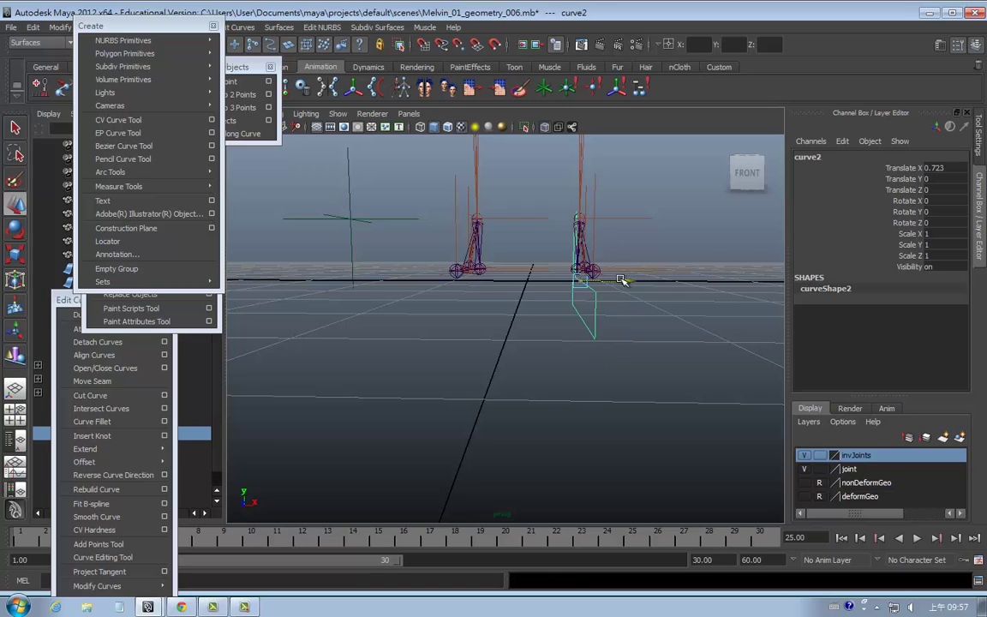
left_click_drag(624, 280, 533, 289)
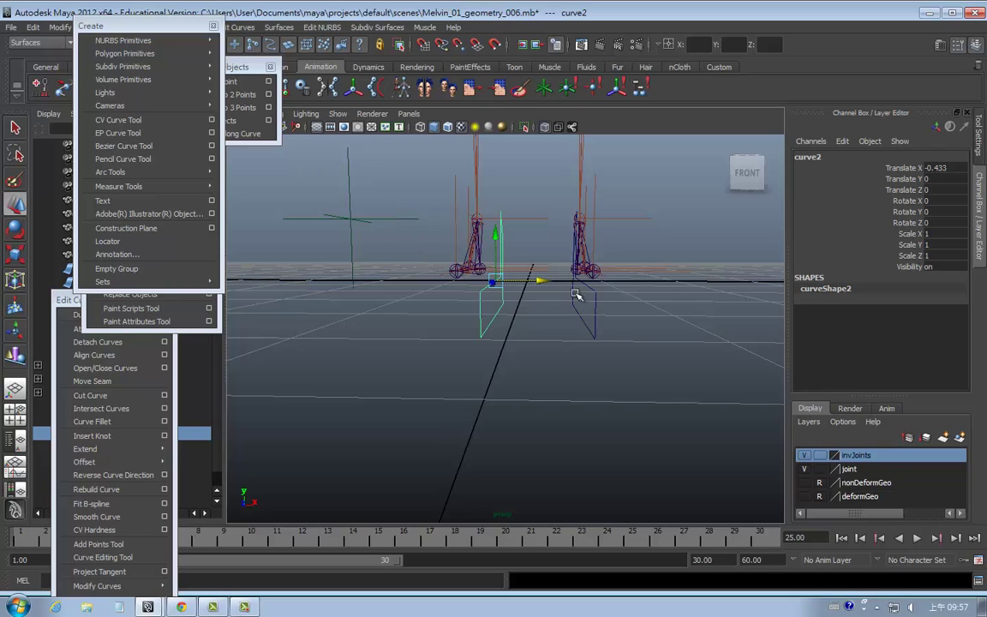
double_click(940, 170)
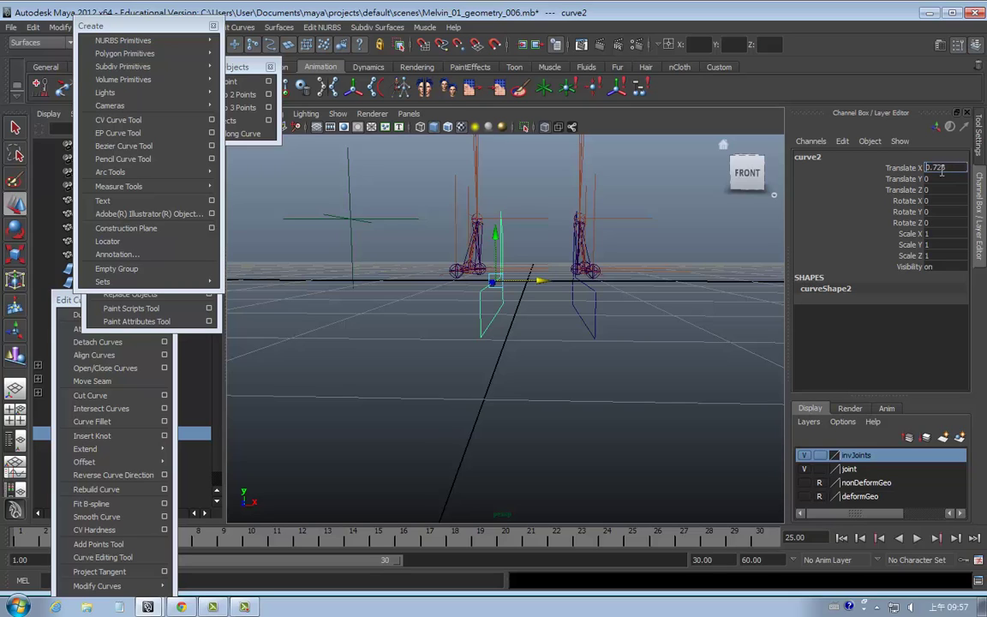
key("Return")
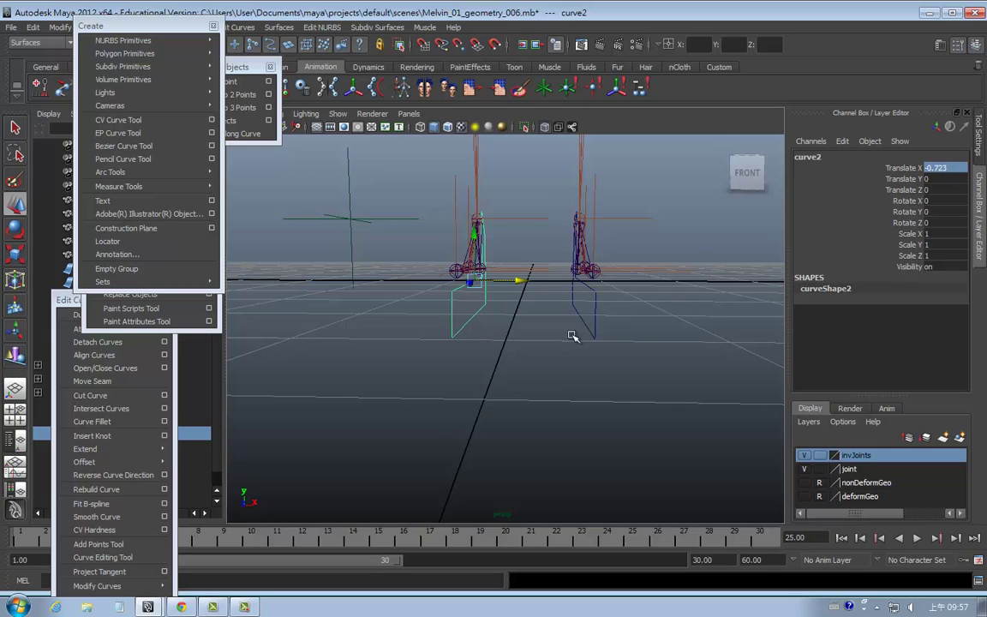
left_click(553, 332)
key("space")
In front view, delete the stray locator, then return to the perspective view.
left_click_drag(627, 415, 562, 334)
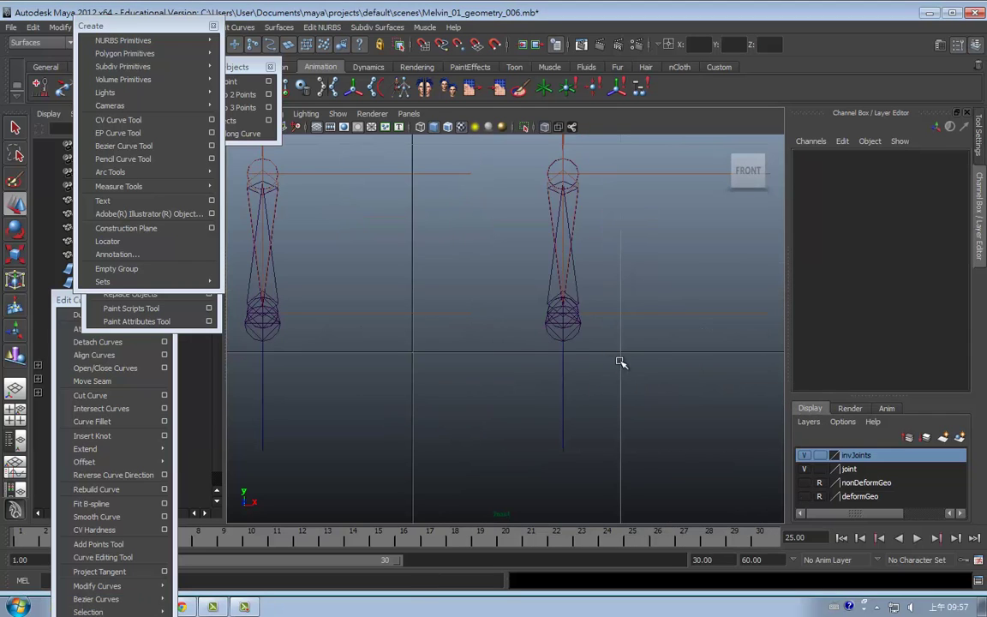
right_click_drag(643, 332, 514, 319, "alt")
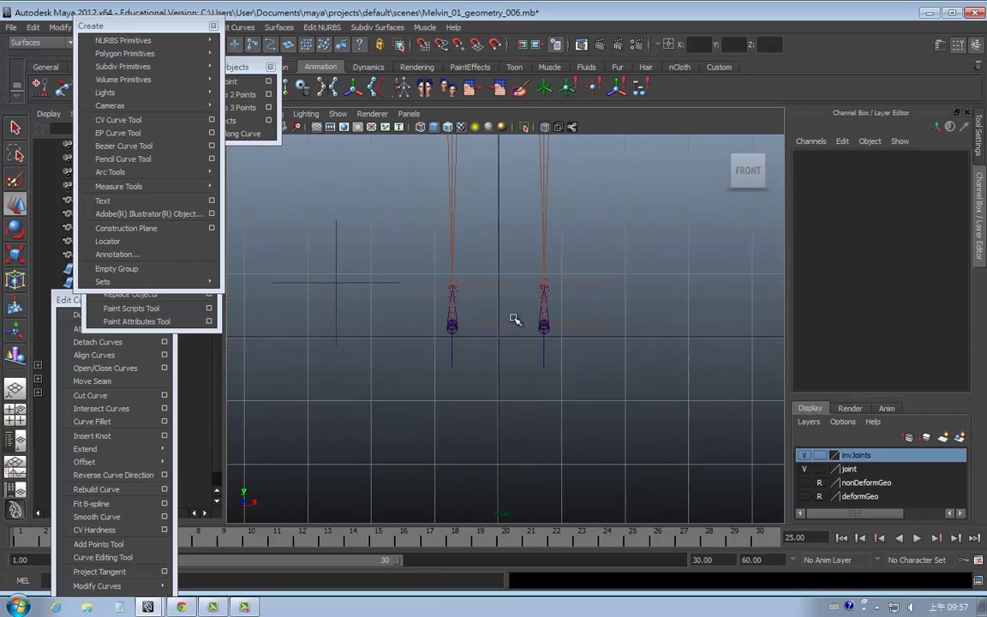
left_click(328, 311)
key("Delete")
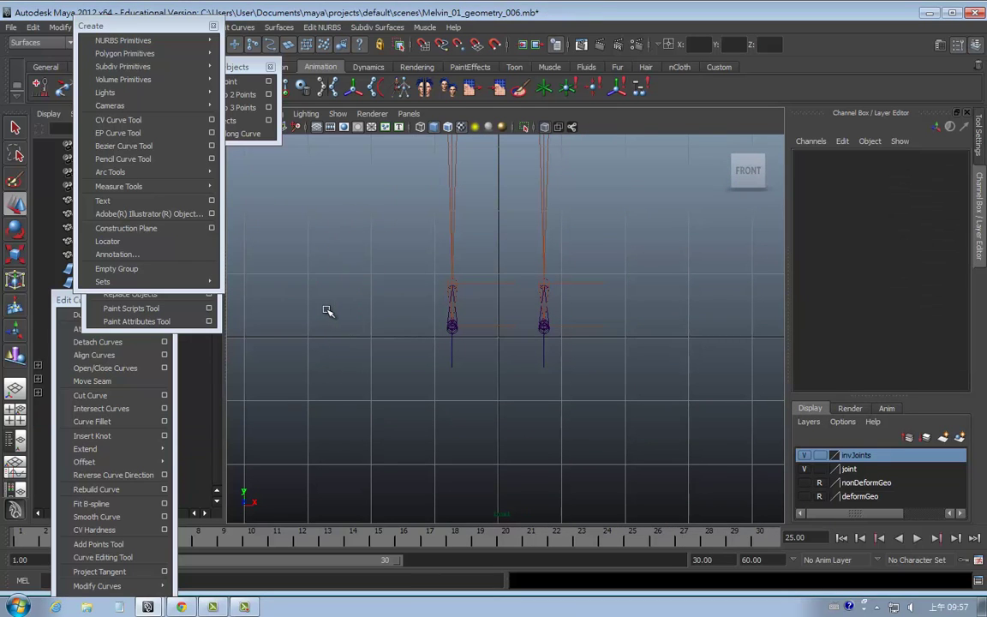
key("space")
mouse_move(558, 346)
left_mouse_down("alt")
mouse_move(584, 404)
mouse_move(512, 391)
left_mouse_up("alt")
Close the floating Create, snapping and Modify menu windows.
left_click(402, 377)
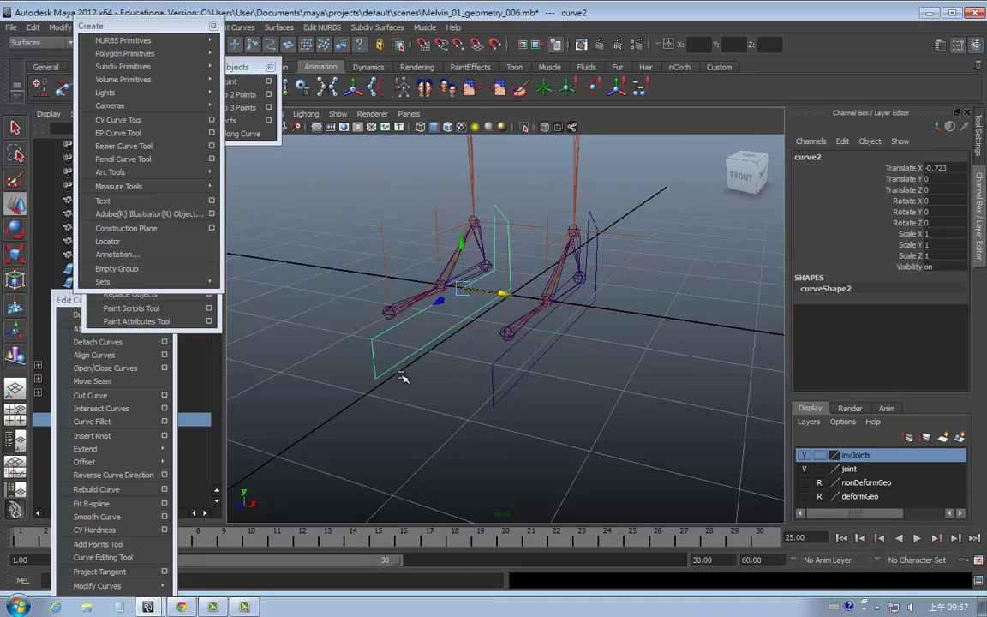
mouse_move(558, 437)
left_mouse_down("alt")
mouse_move(579, 409)
mouse_move(522, 357)
left_mouse_up("alt")
left_click(487, 331)
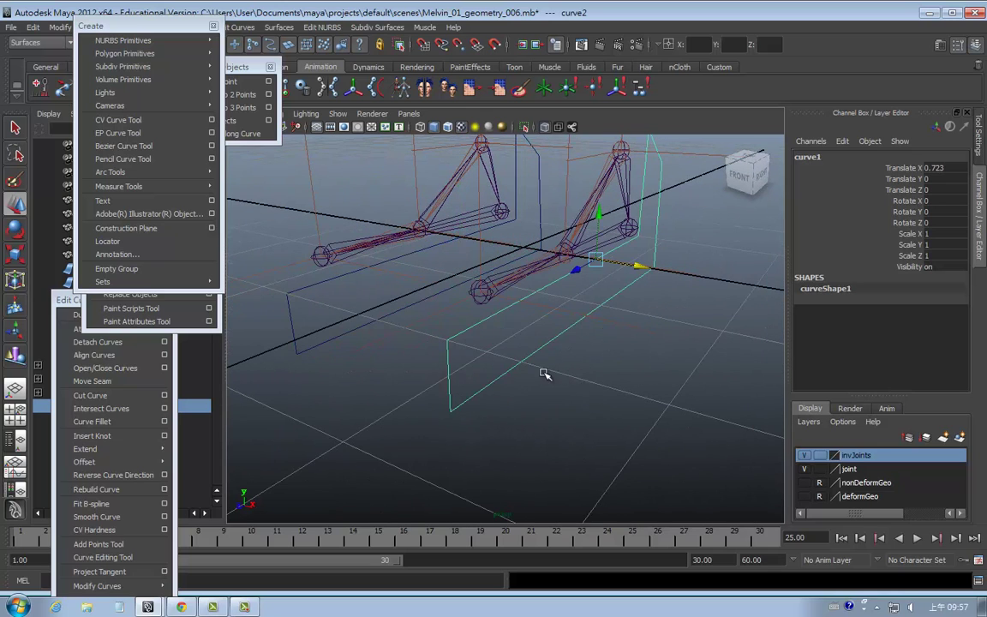
left_click(212, 26)
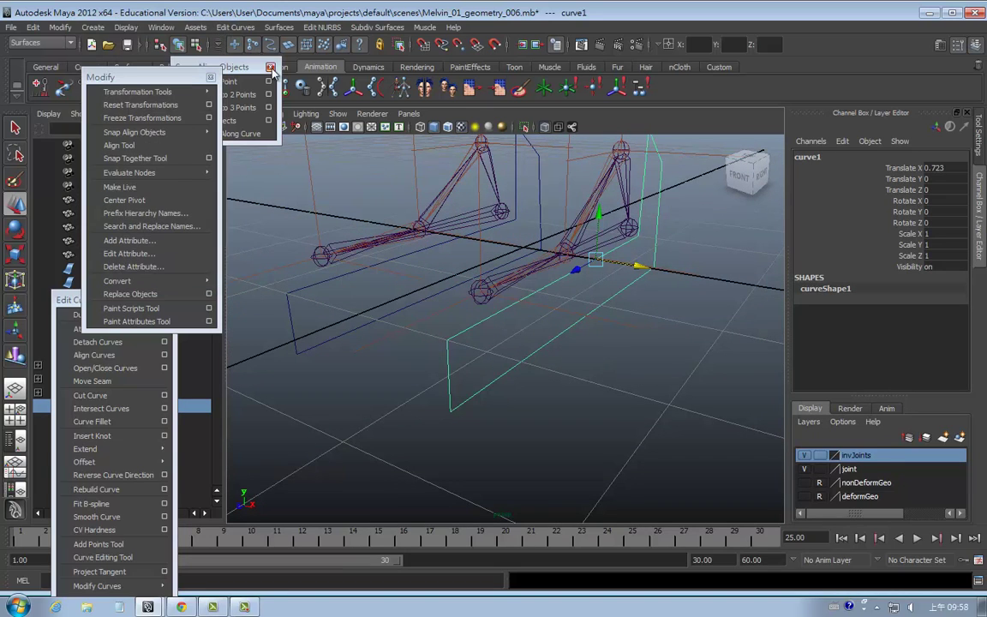
left_click(257, 67)
left_click(209, 77)
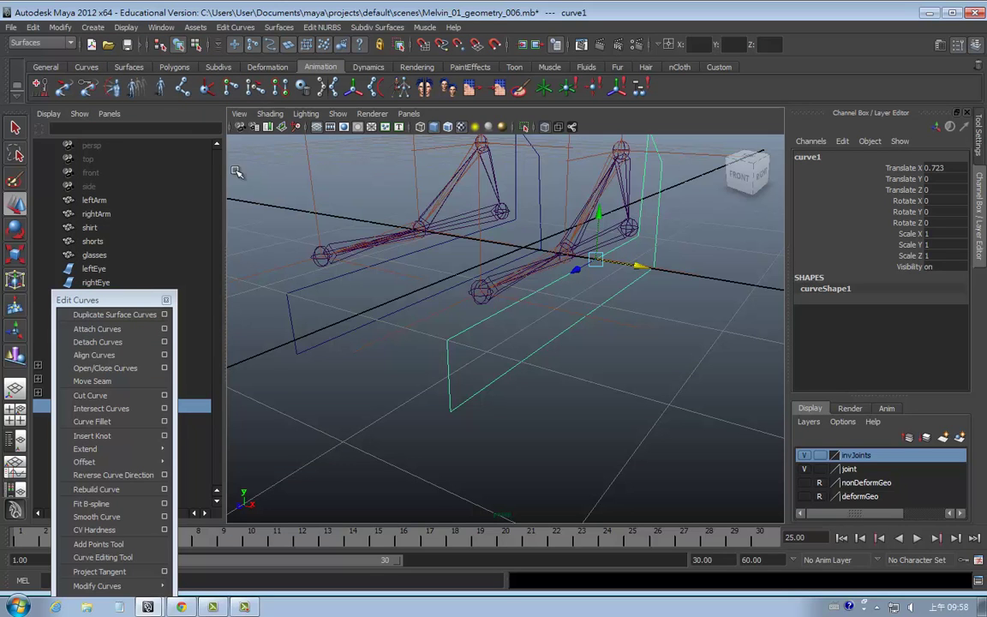
left_click_drag(676, 221, 555, 200, "alt")
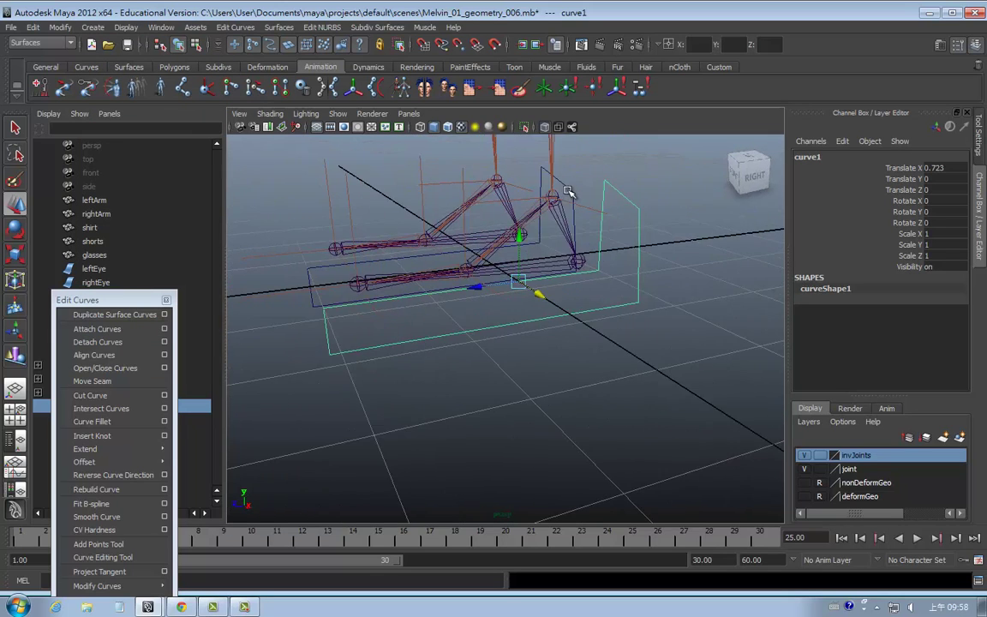
scroll(570, 201, "up", 2)
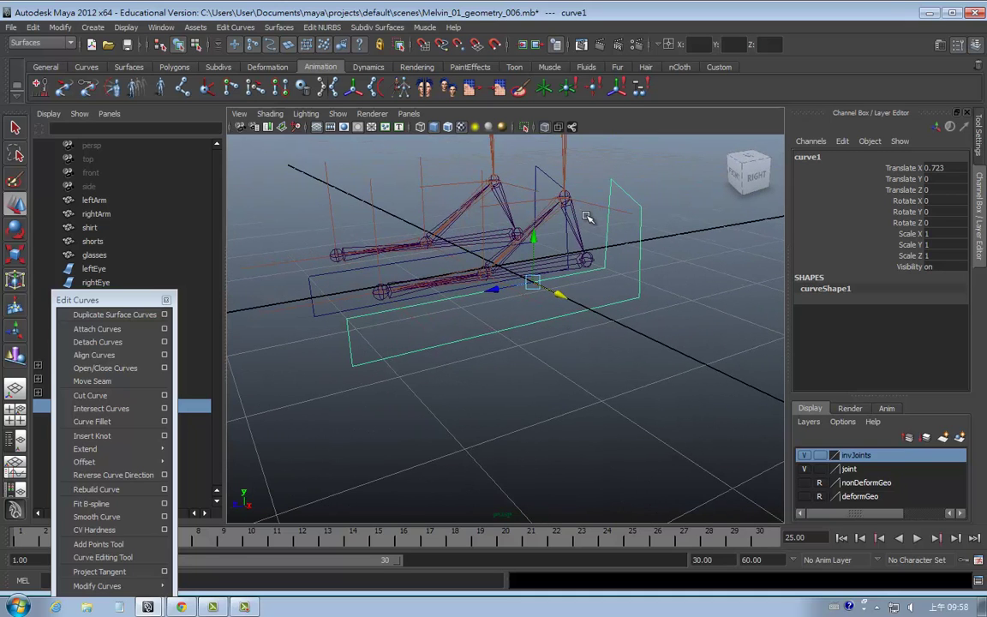
scroll(588, 214, "up", 1)
scroll(591, 218, "up", 2)
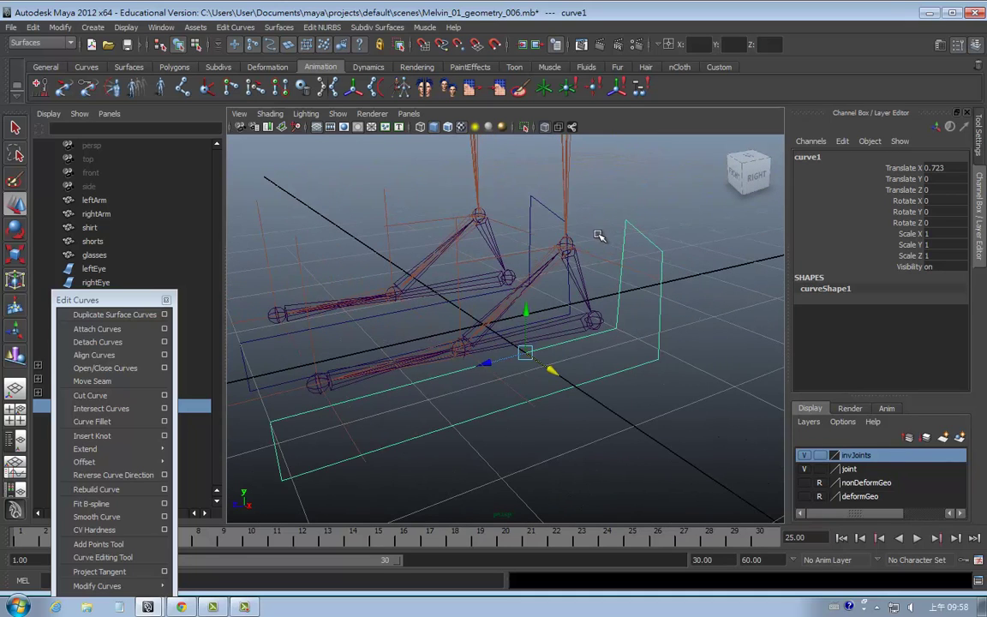
Move curve1's pivot up onto its ankle joint.
key("Insert")
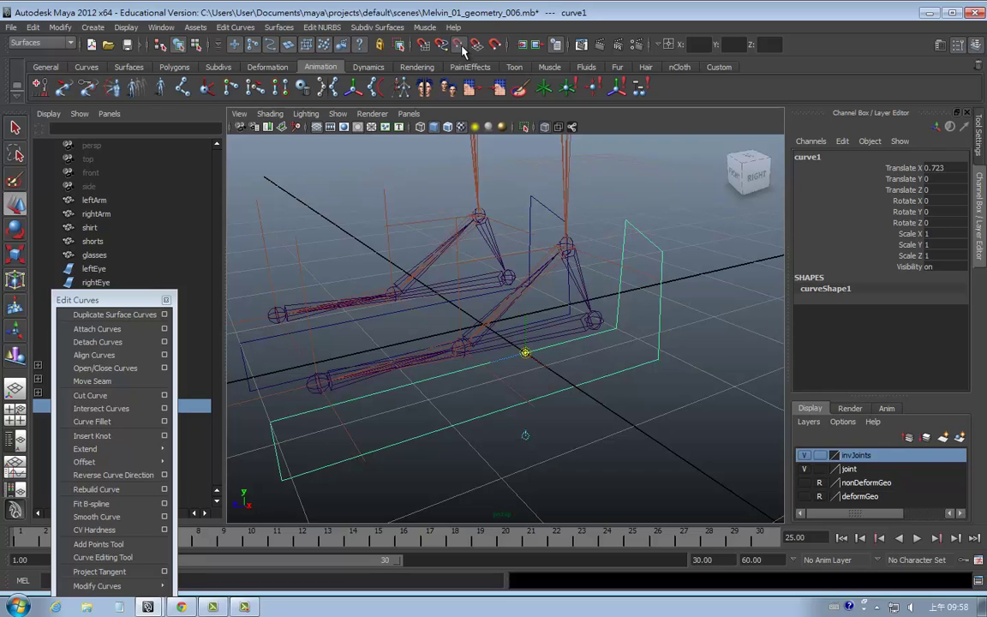
mouse_move(525, 352)
left_mouse_down()
mouse_move(504, 280)
mouse_move(566, 247)
left_mouse_up()
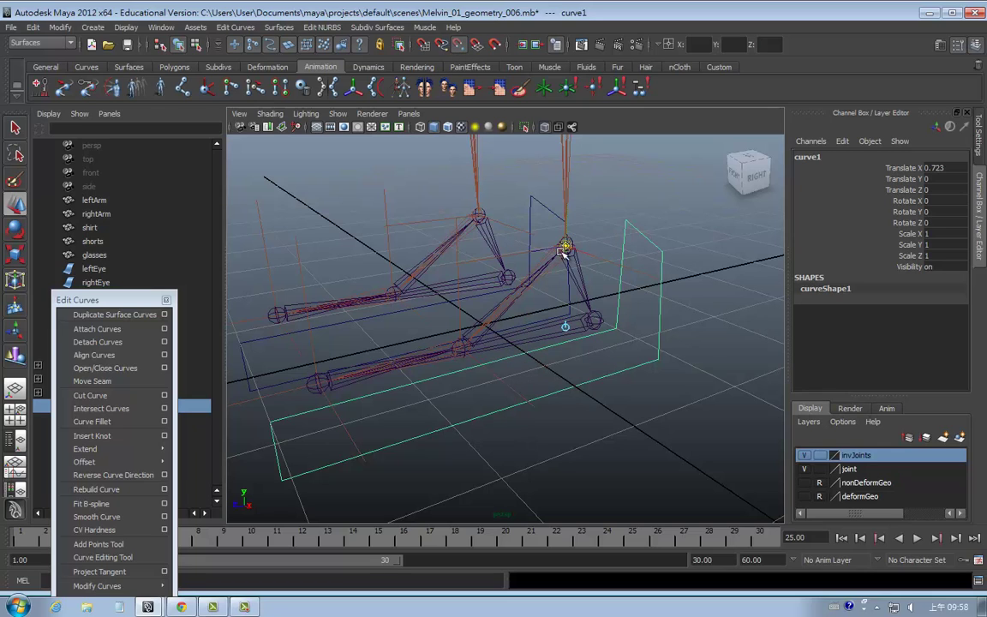
key("Insert")
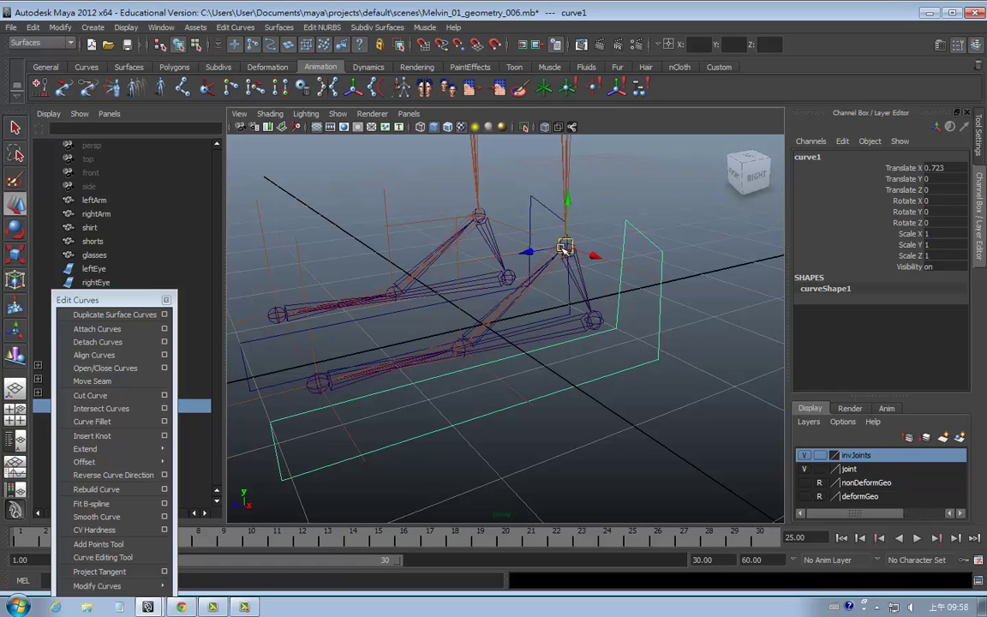
Move curve2's pivot up onto the other ankle joint.
left_click_drag(360, 331, 504, 354, "alt")
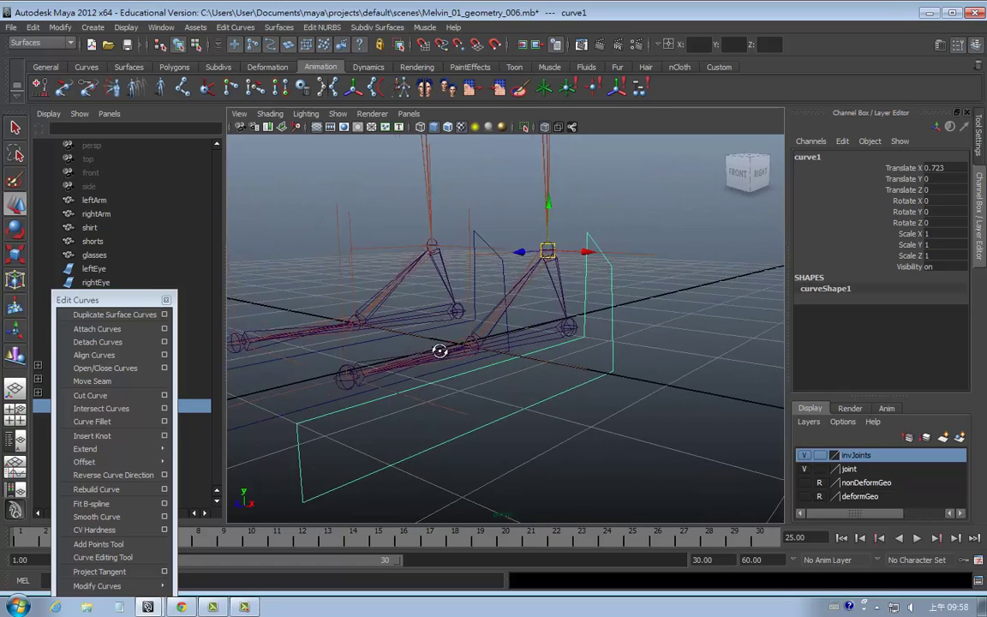
left_click(485, 342)
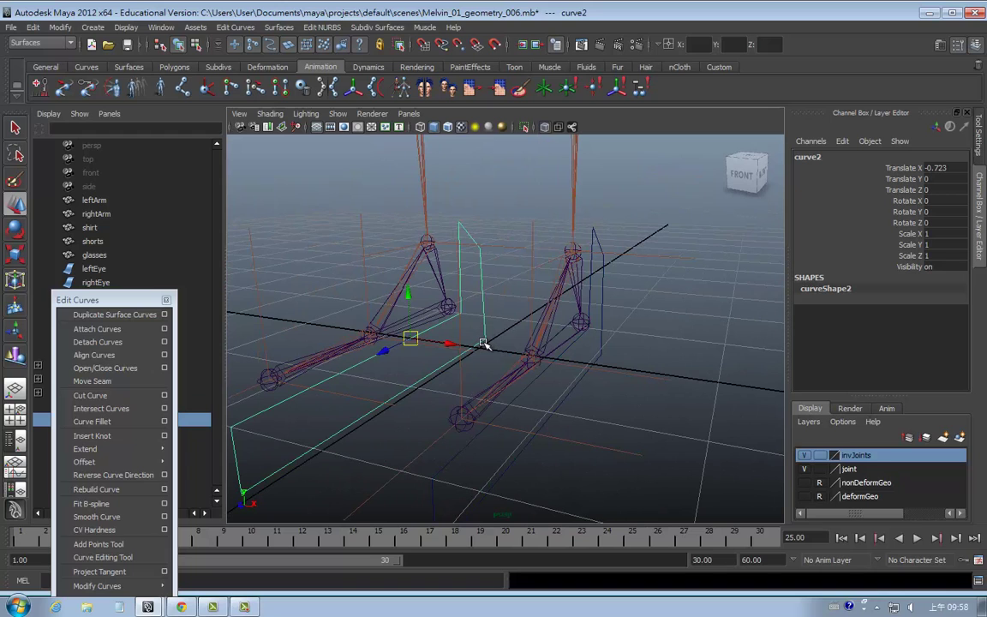
key("Insert")
left_click_drag(410, 338, 427, 243)
key("Insert")
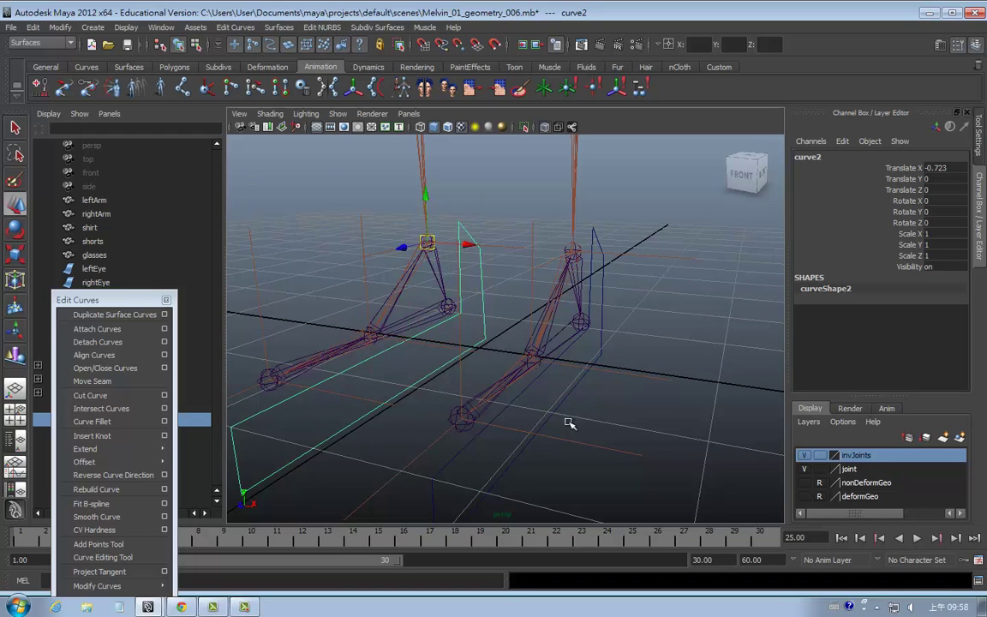
mouse_move(570, 423)
left_mouse_down("alt")
mouse_move(440, 434)
mouse_move(550, 432)
left_mouse_up("alt")
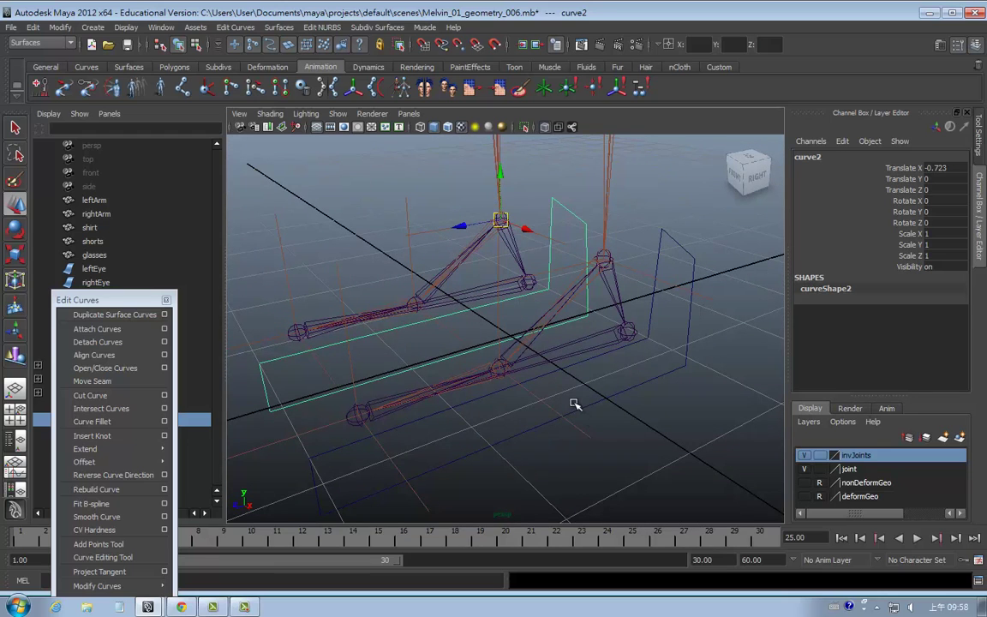
left_click(534, 383)
left_click(580, 390)
left_click_drag(643, 403, 671, 399, "alt")
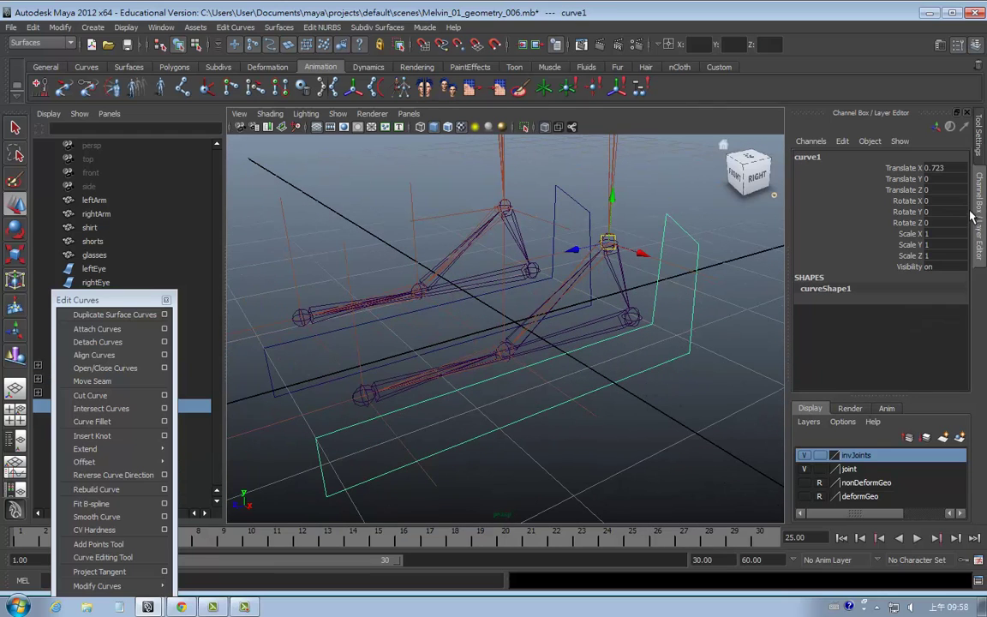
left_click(58, 28)
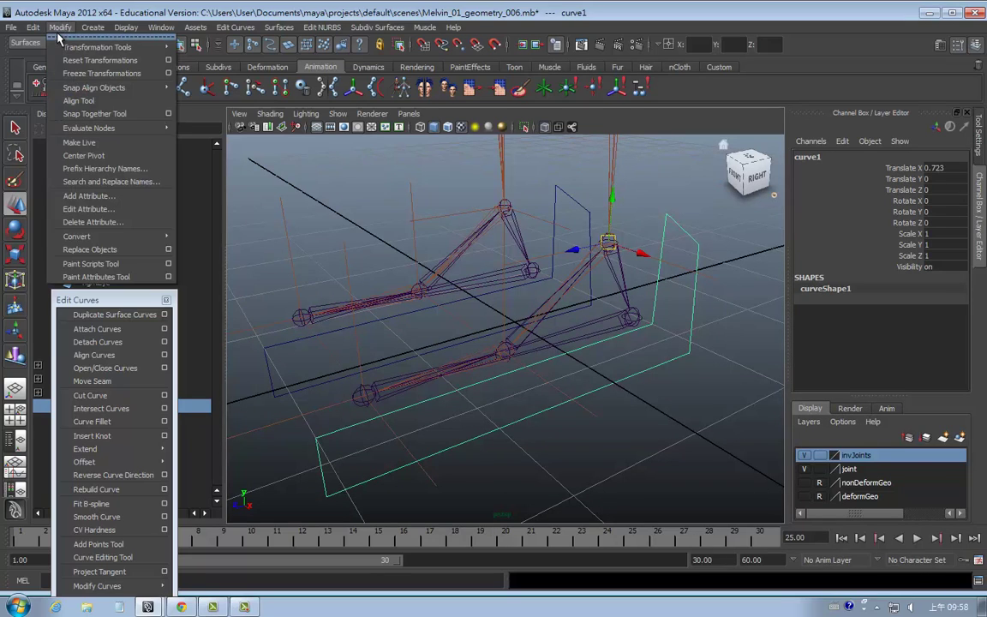
Freeze transformations on curve1, then repeat the freeze on curve2 with G.
left_click(58, 37)
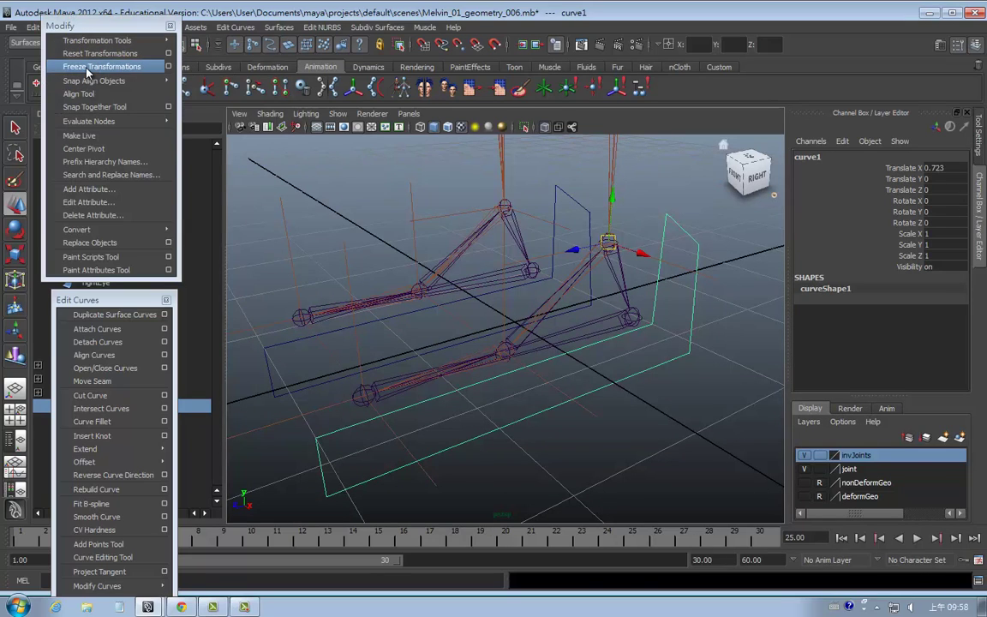
left_click(87, 67)
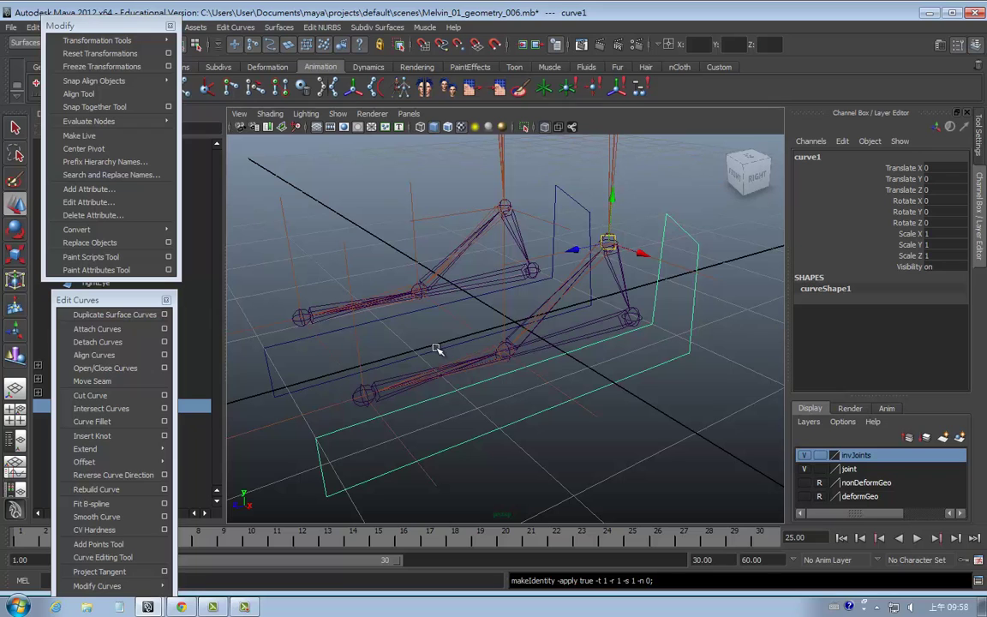
left_click(436, 349)
key("g")
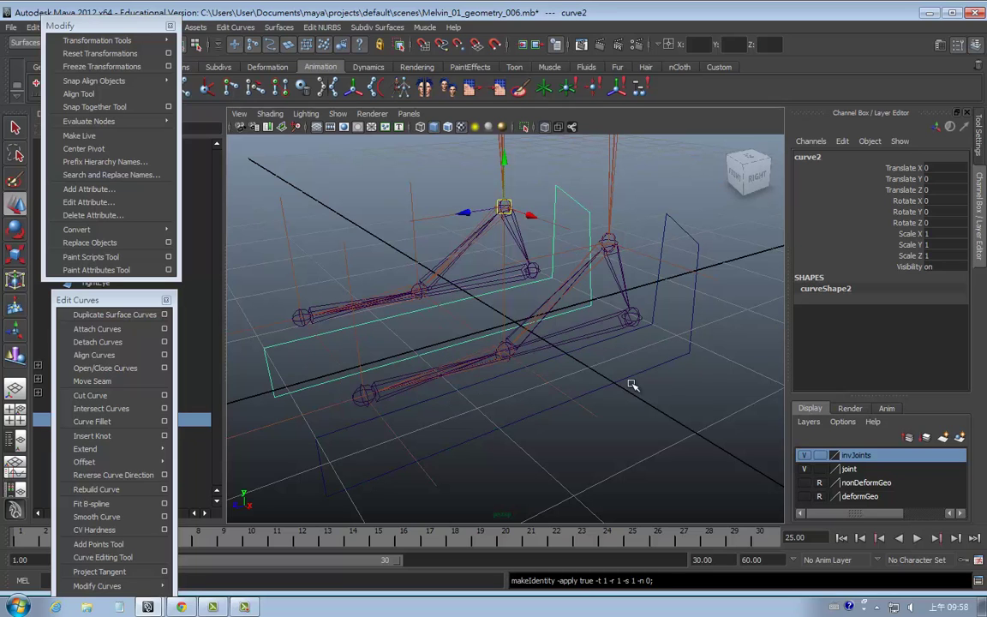
left_click_drag(85, 26, 103, 62)
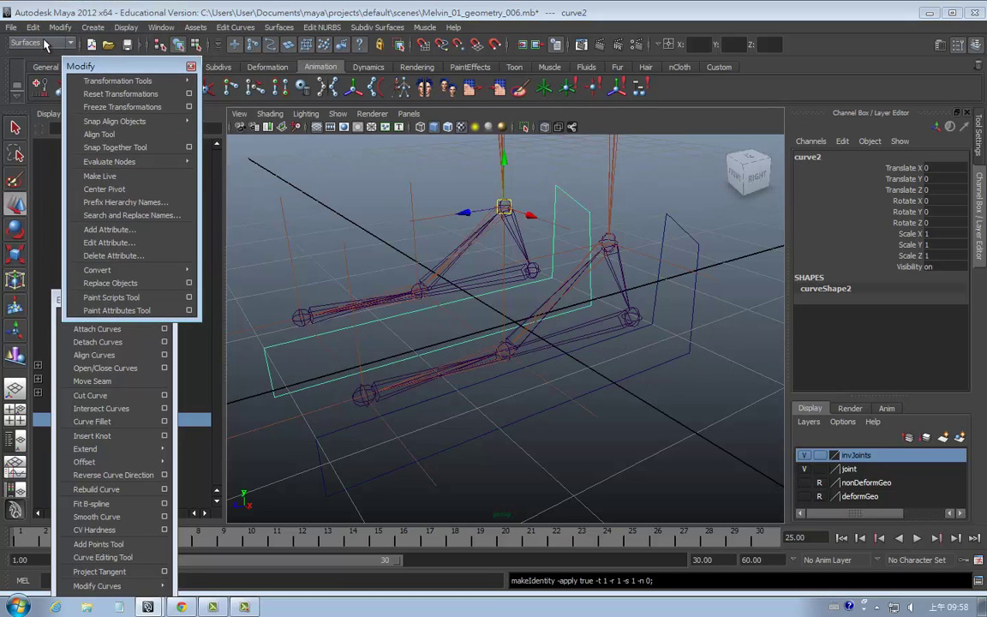
left_click(32, 28)
left_click(32, 40)
mouse_move(69, 161)
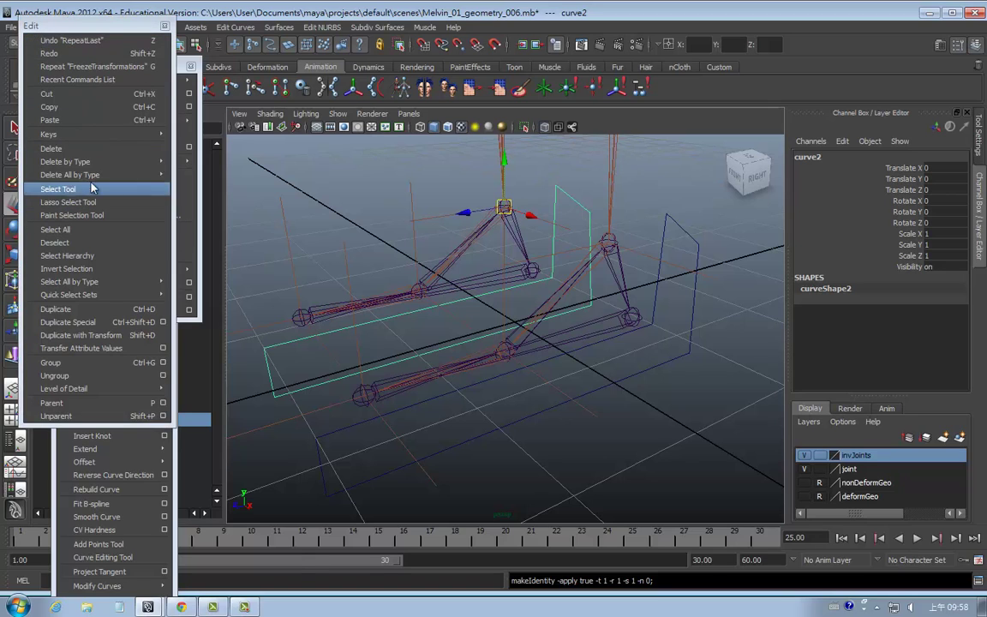
Delete history by type on curve2, then on curve1.
left_click(180, 161)
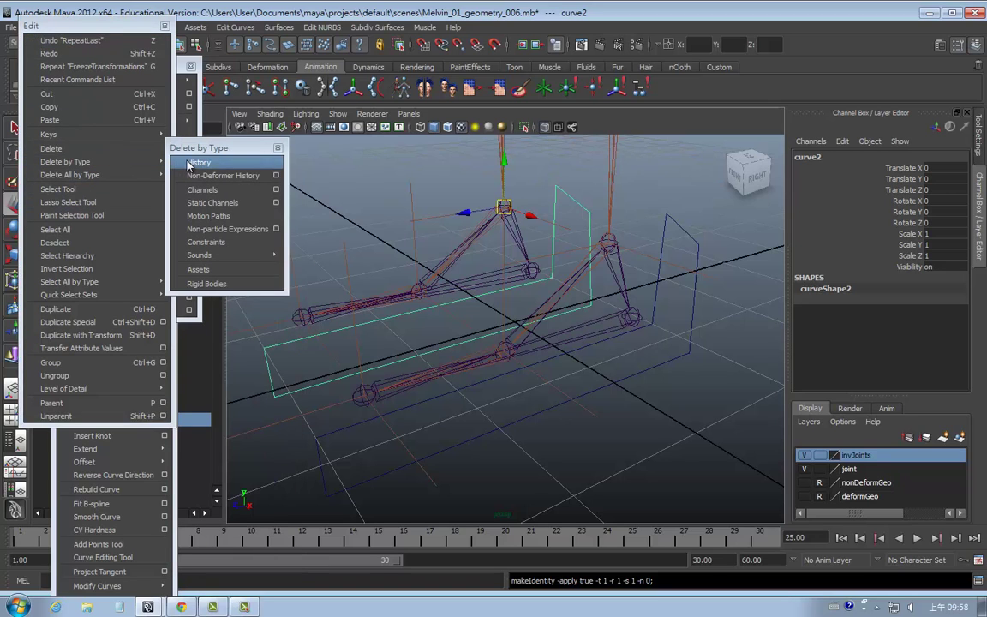
left_click(193, 163)
left_click(688, 357)
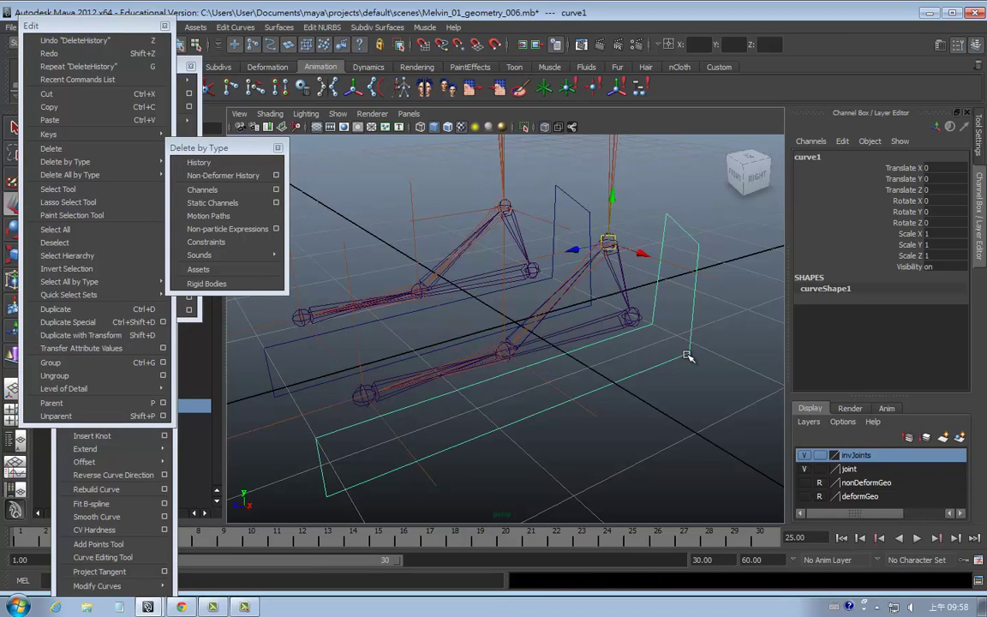
left_click(241, 164)
left_click_drag(638, 412, 628, 415, "alt")
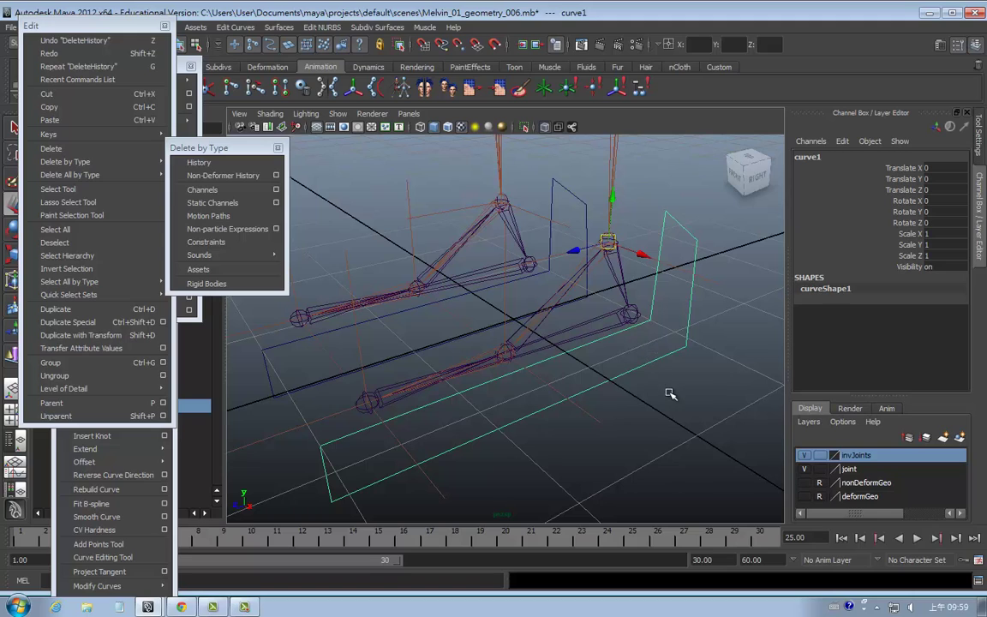
Rename curve1 to leftFootControl and curve2 to rightFootControl.
double_click(830, 158)
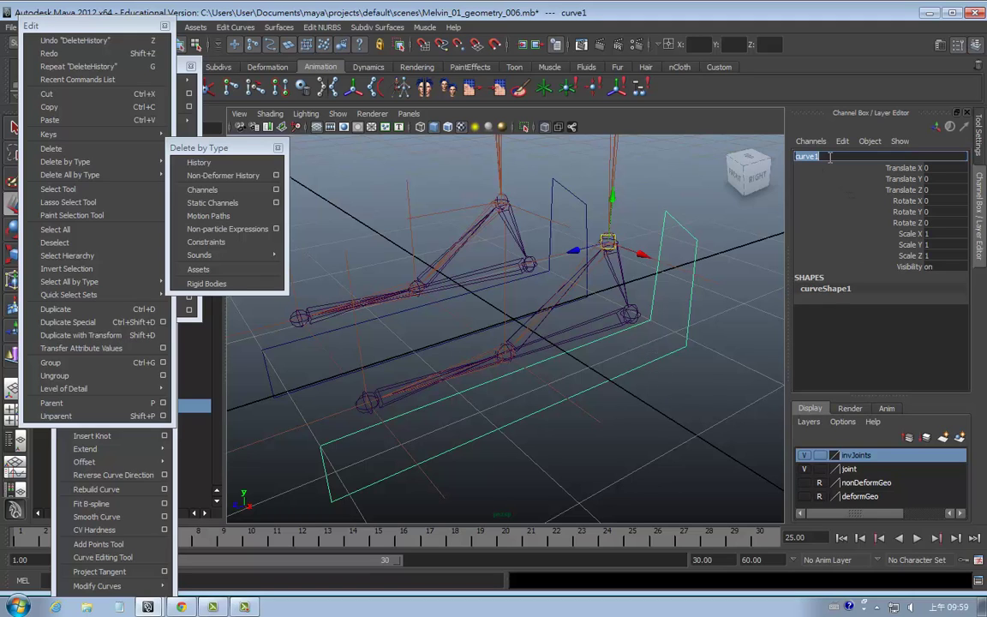
type("leftFootControl")
key("Return")
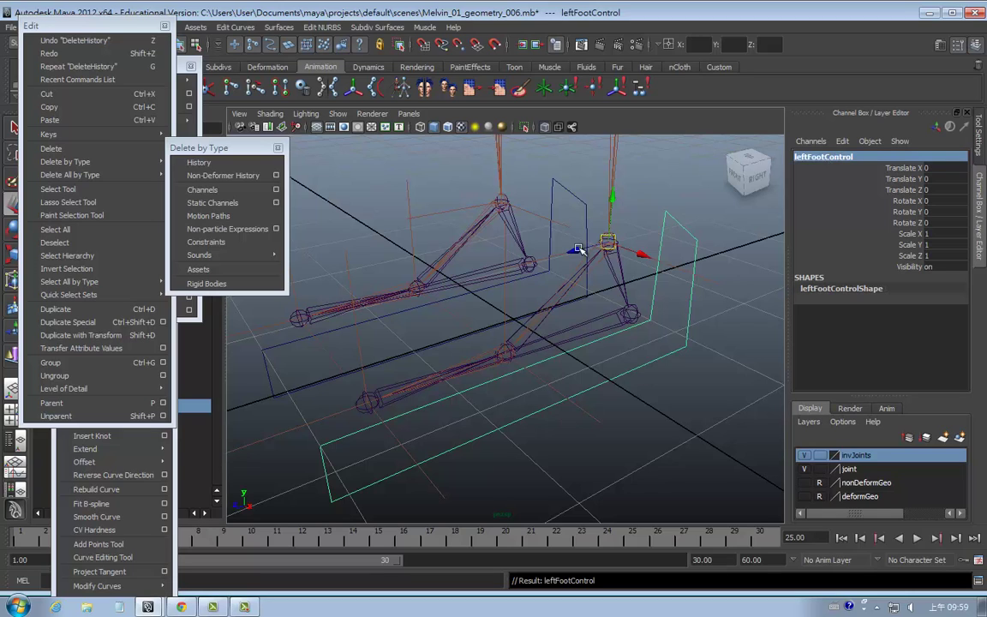
left_click(576, 190)
left_click(824, 156)
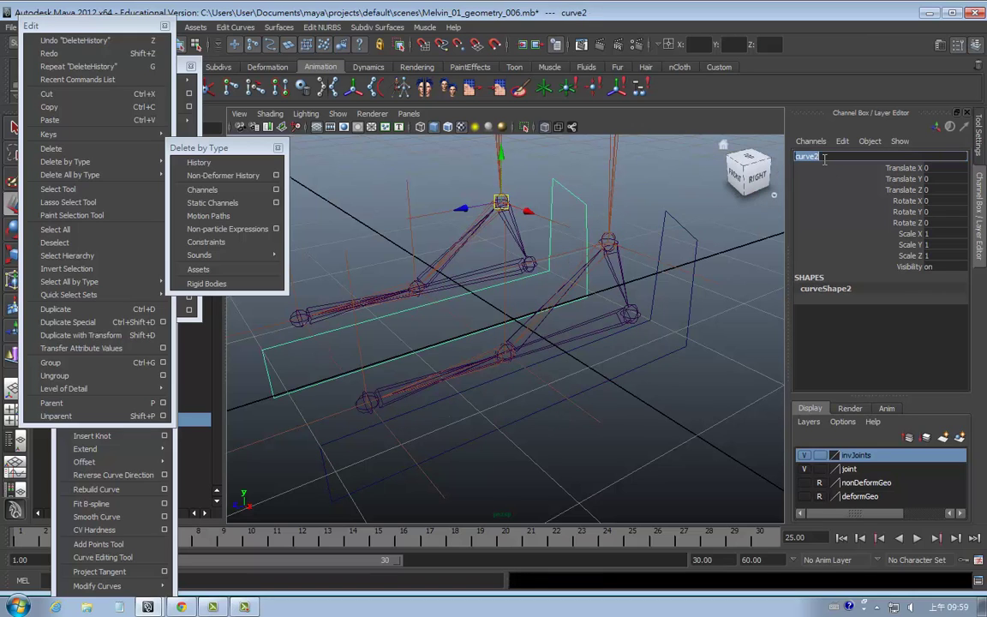
type("rightFootControl")
key("Return")
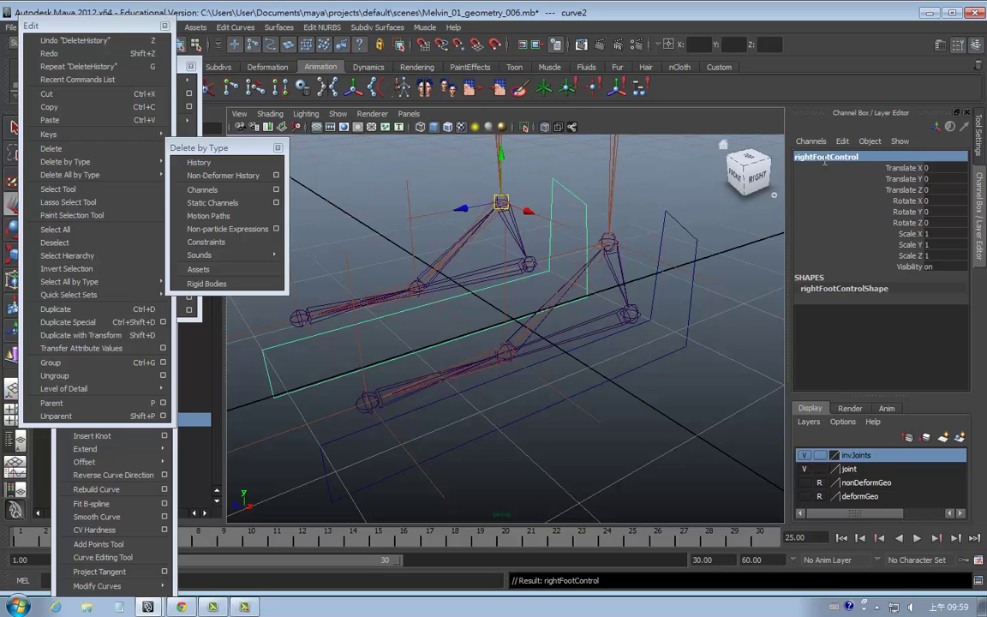
scroll(642, 381, "down", 1)
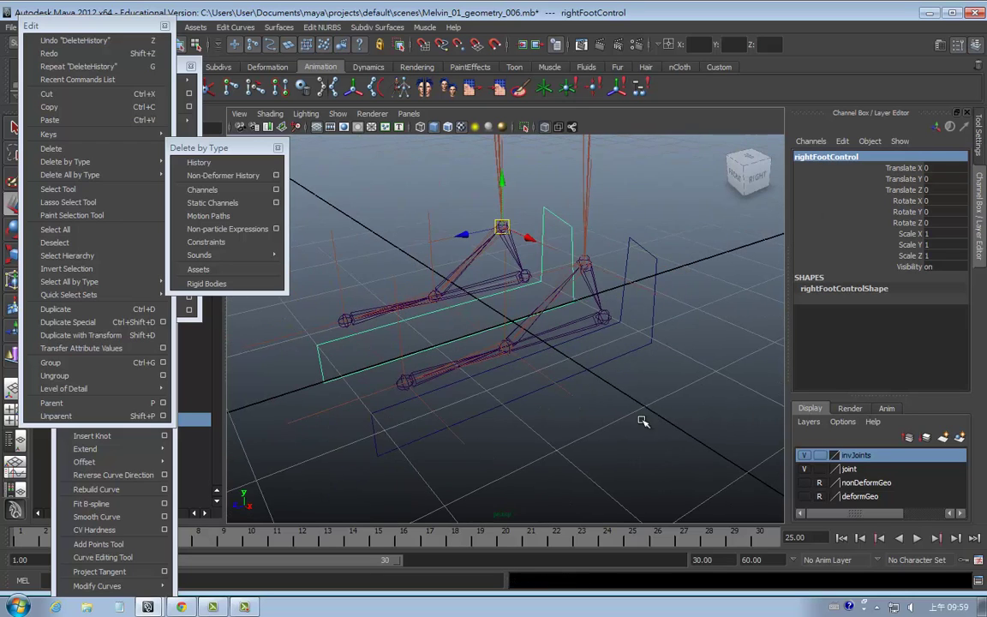
scroll(574, 390, "down", 1)
scroll(639, 428, "down", 1)
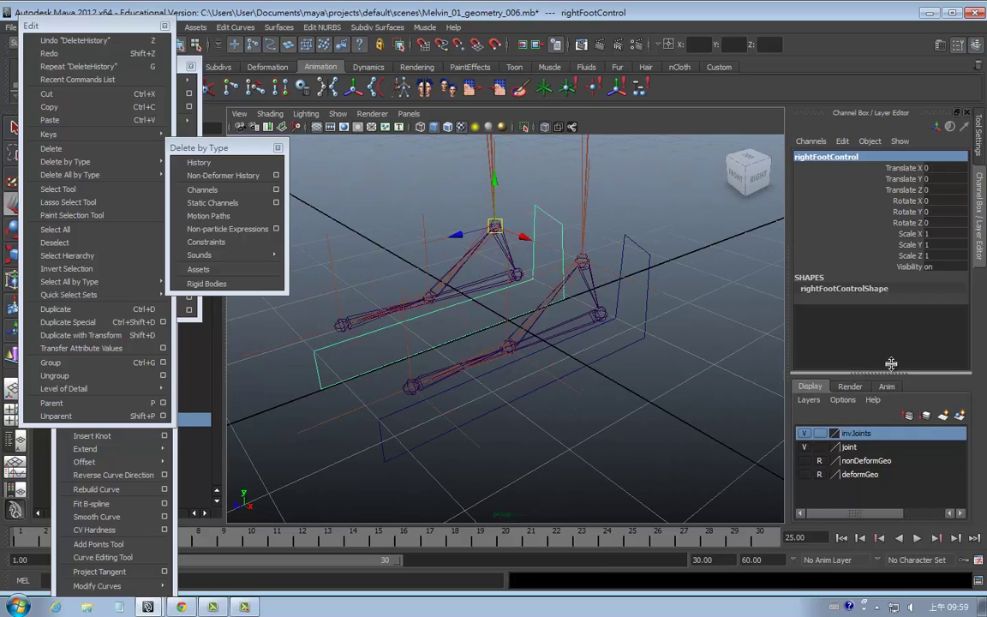
Assign rightFootControl to a new display layer1 and leftFootControl to a new layer2.
left_click_drag(890, 393, 889, 343)
left_click(741, 413)
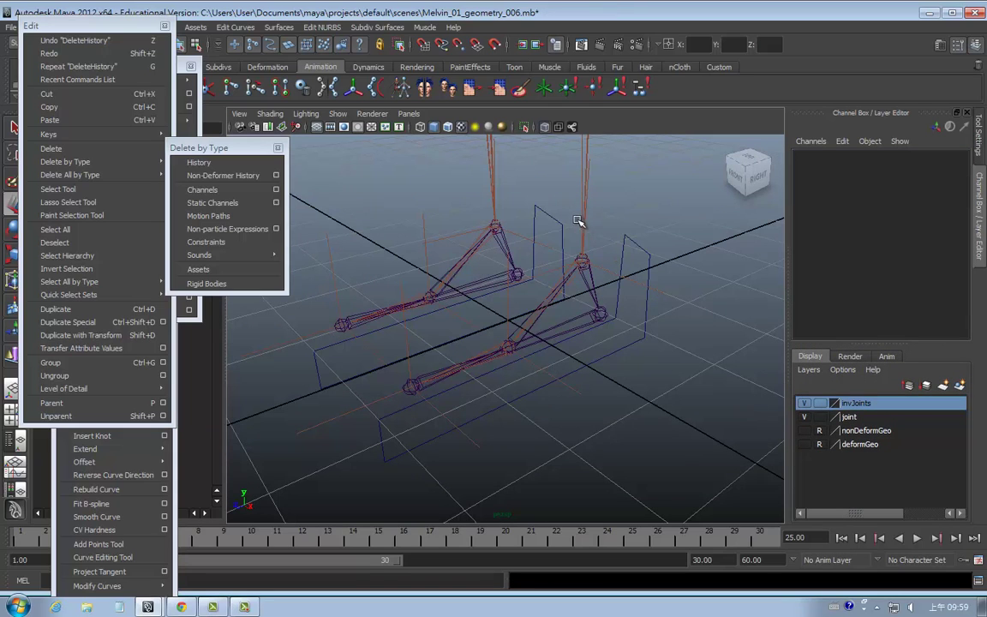
left_click(536, 214)
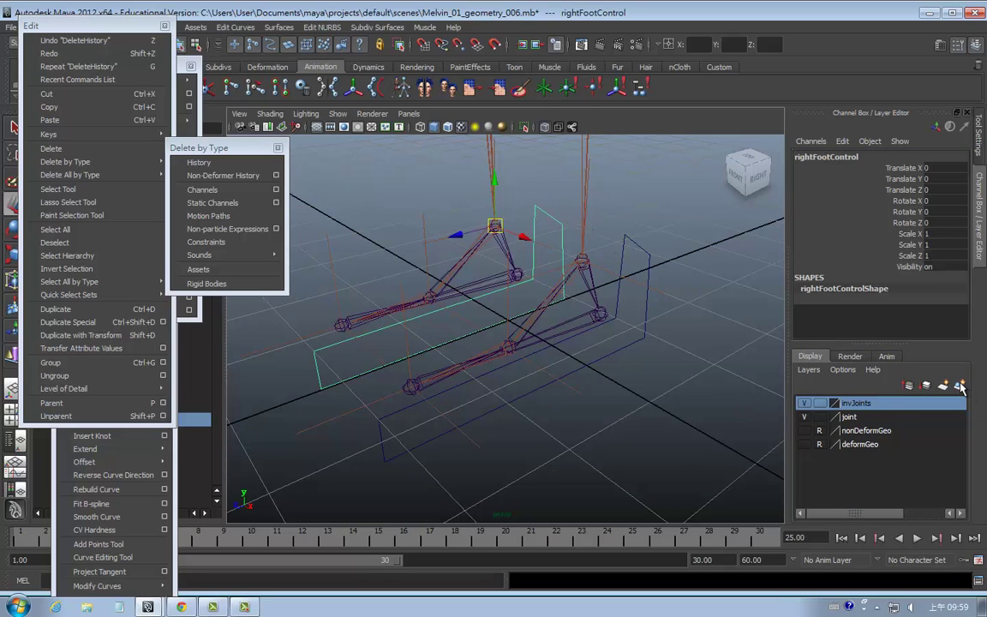
left_click(961, 387)
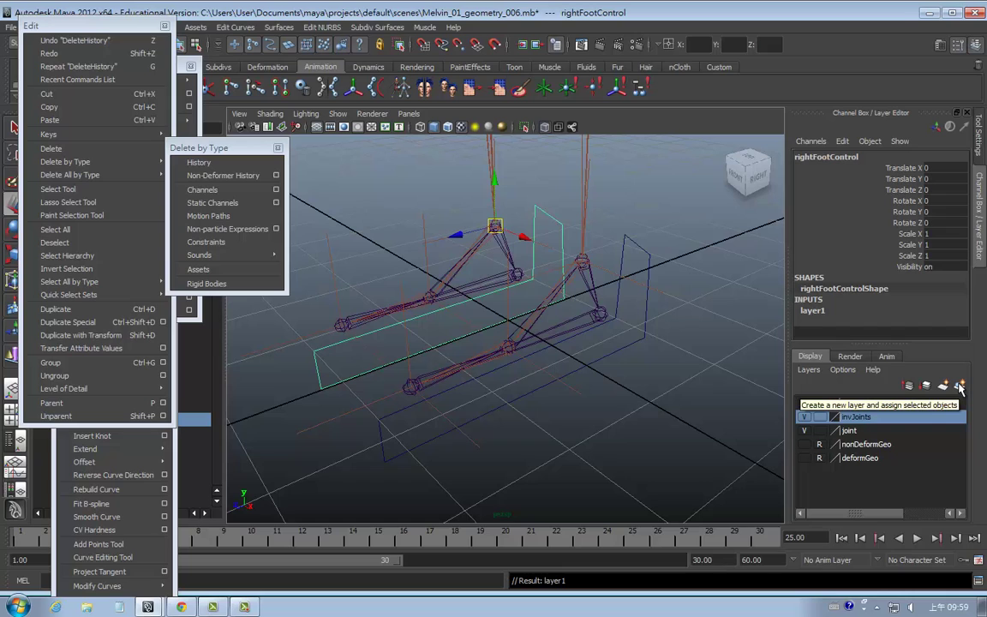
left_click(591, 292)
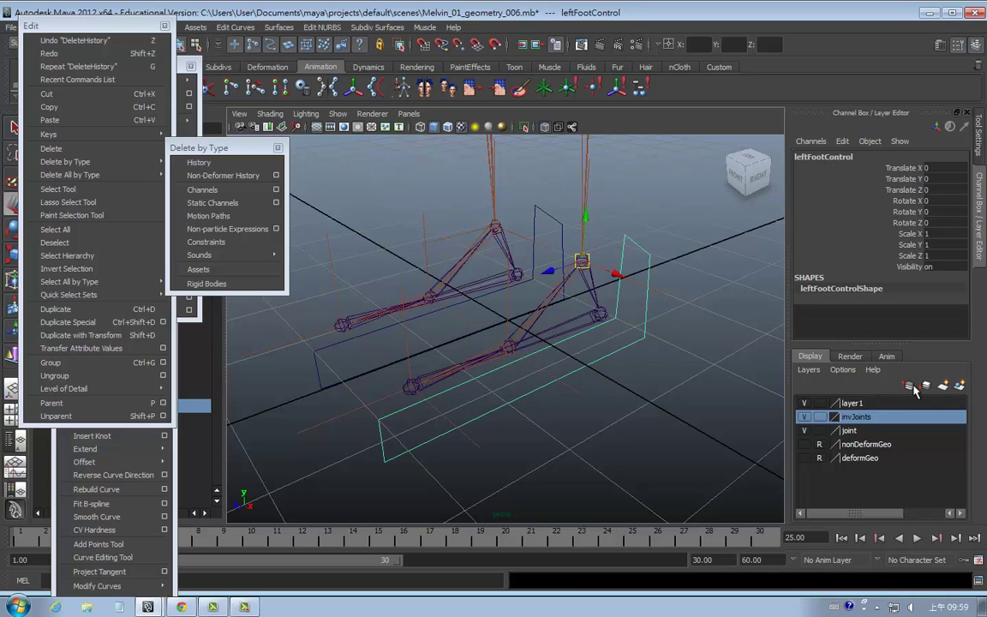
left_click(959, 387)
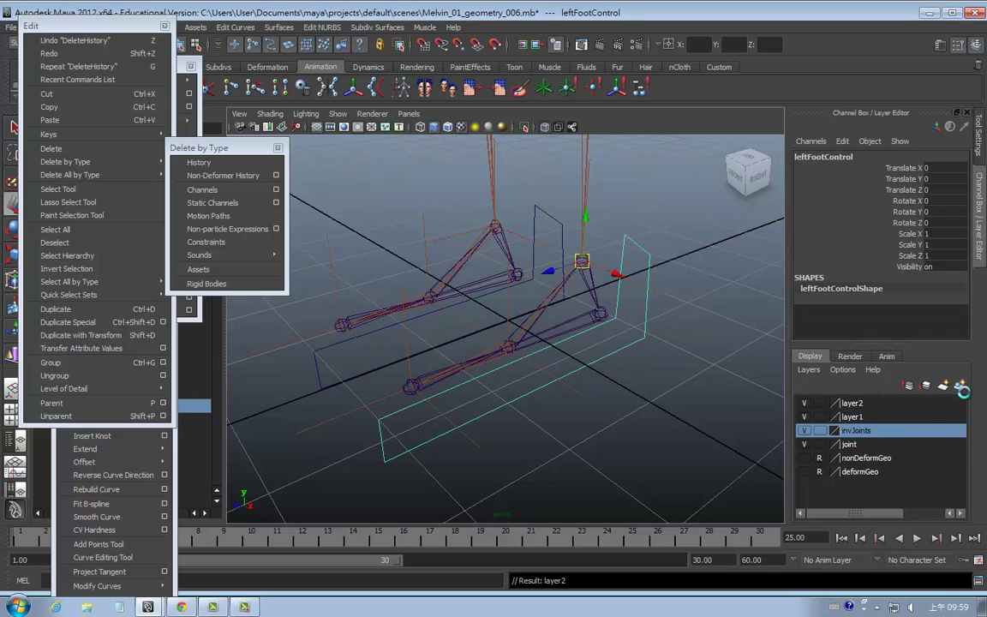
left_click(857, 403)
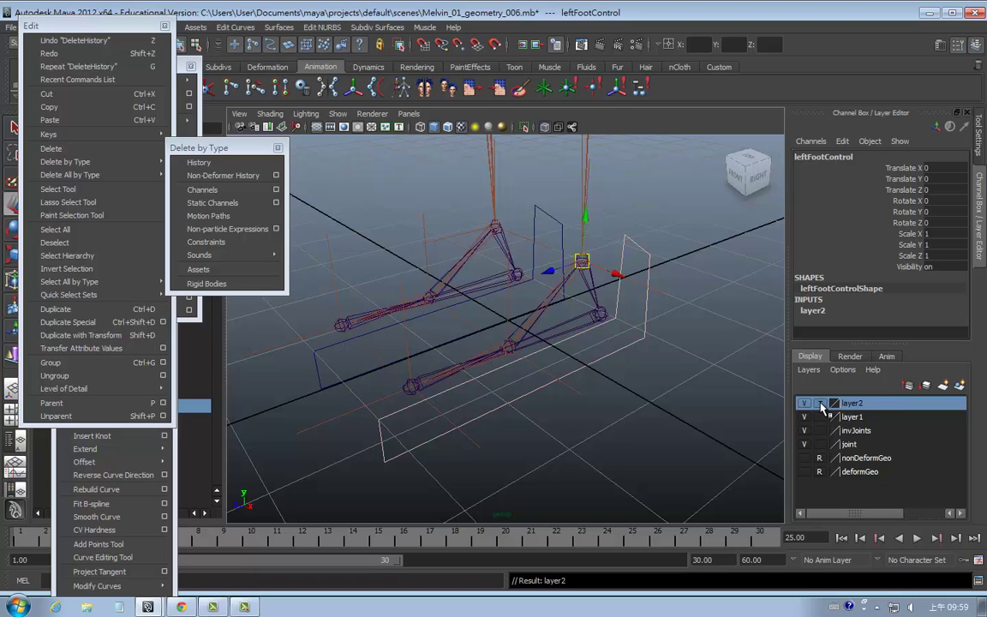
Set layer2's colour to red and layer1's colour to green.
double_click(861, 404)
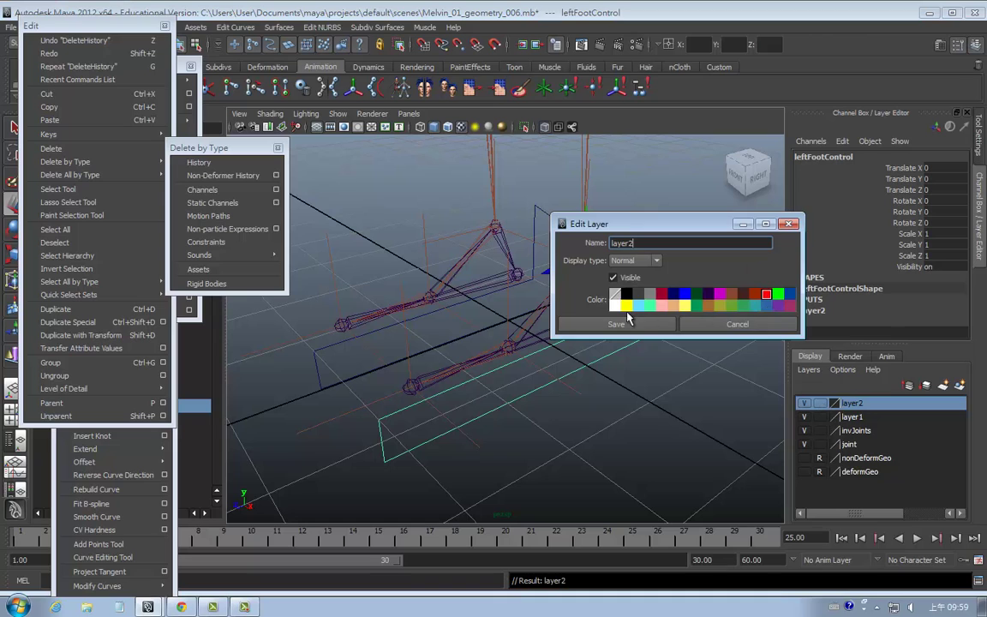
left_click(628, 322)
double_click(851, 416)
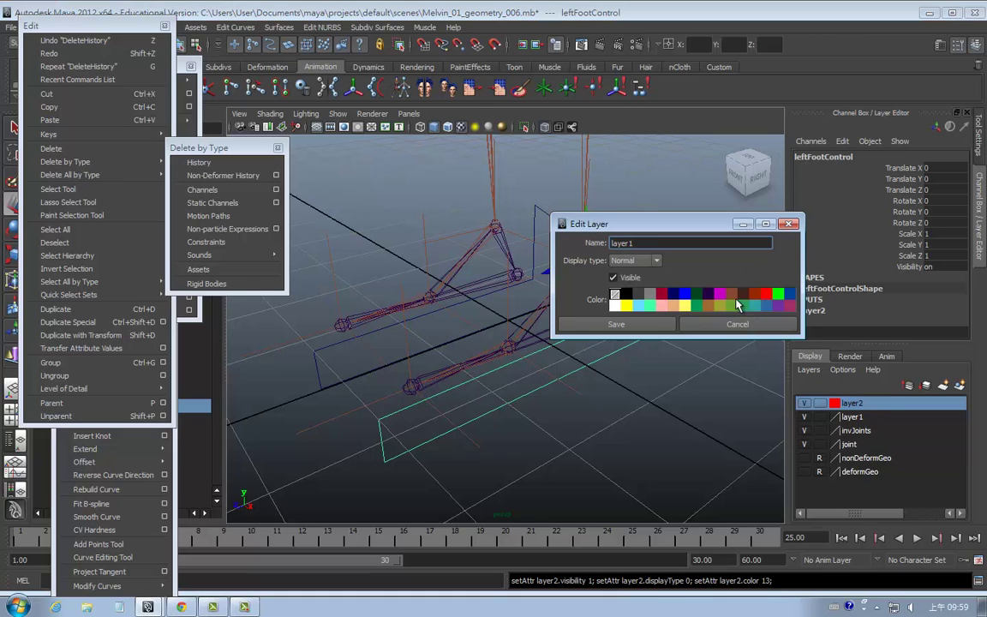
left_click(780, 297)
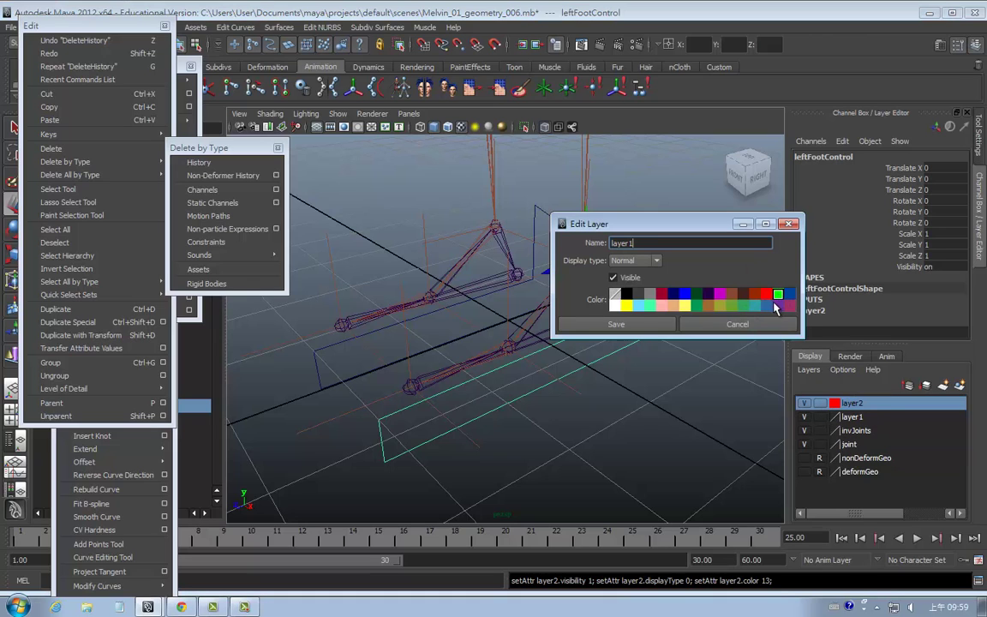
left_click(643, 325)
left_click(638, 398)
mouse_move(639, 398)
left_mouse_down("alt")
mouse_move(628, 416)
mouse_move(610, 414)
mouse_move(626, 418)
mouse_move(592, 419)
left_mouse_up("alt")
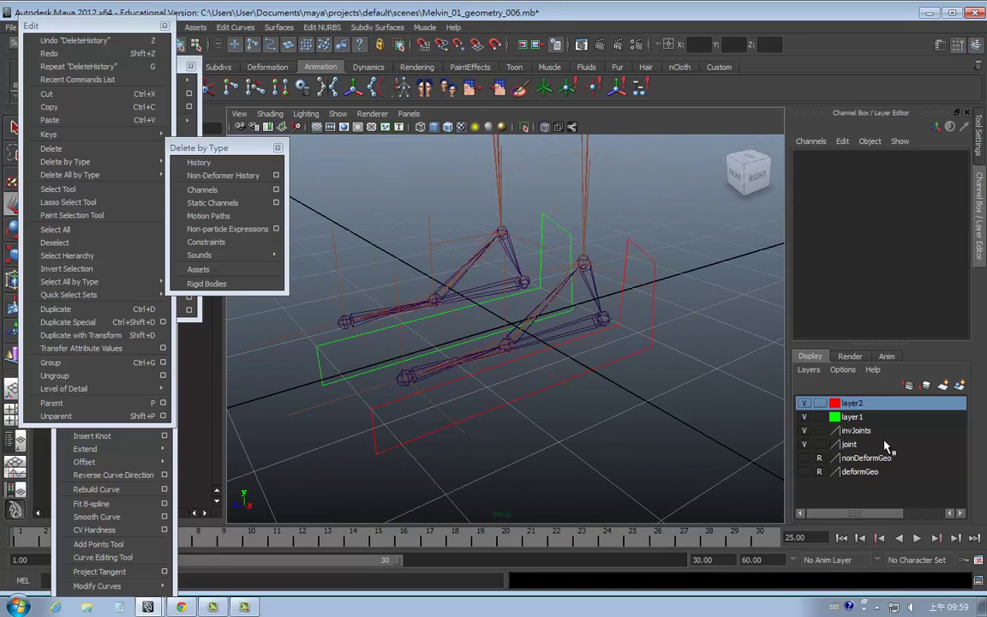
Retry greens for layer1 and settle on bright green, then reopen layer2 to rename it.
double_click(878, 406)
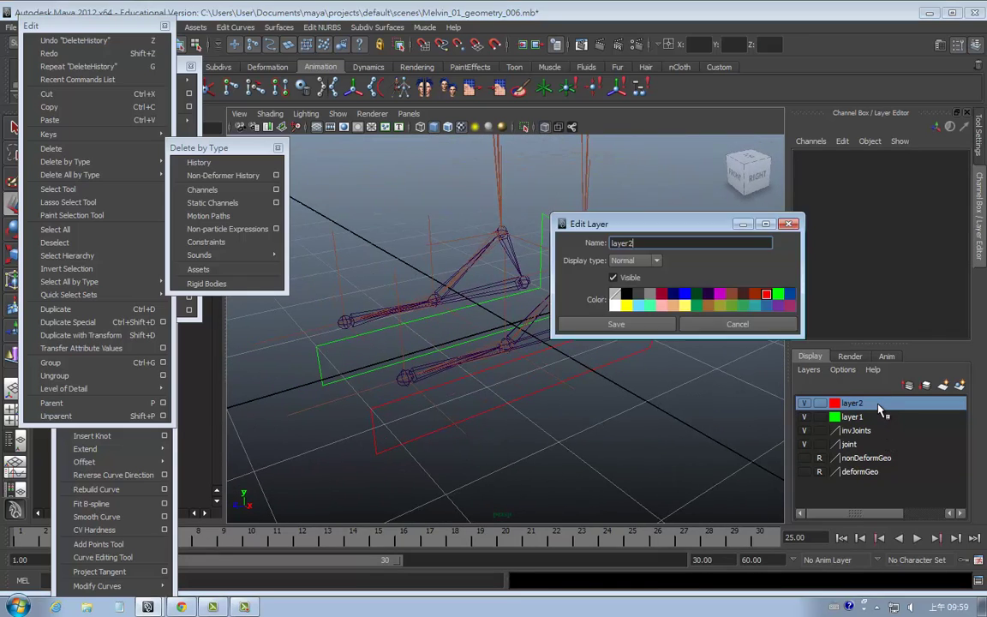
left_click(679, 300)
double_click(835, 418)
left_click(616, 324)
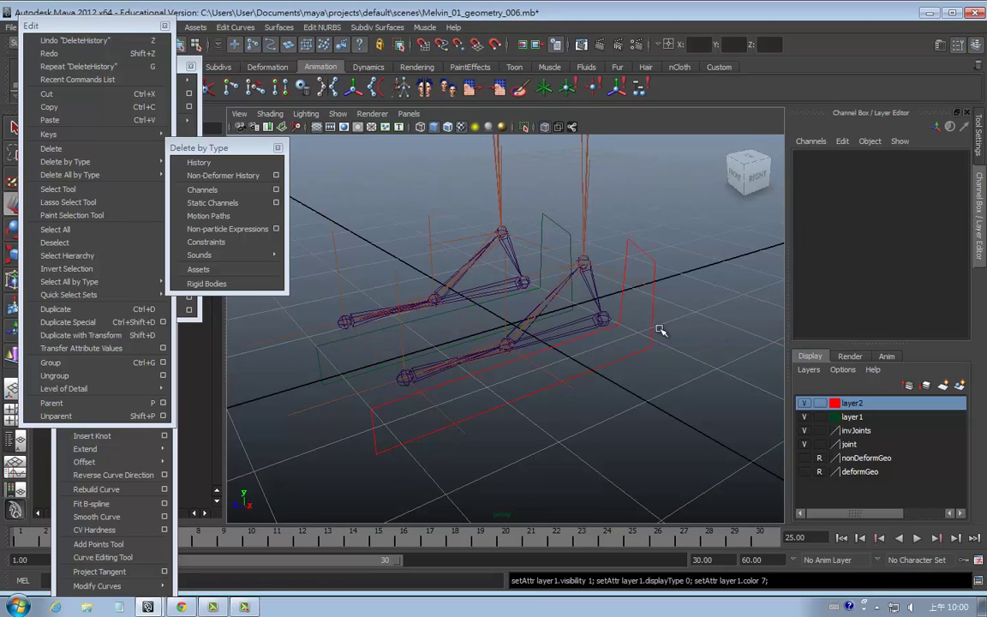
double_click(835, 420)
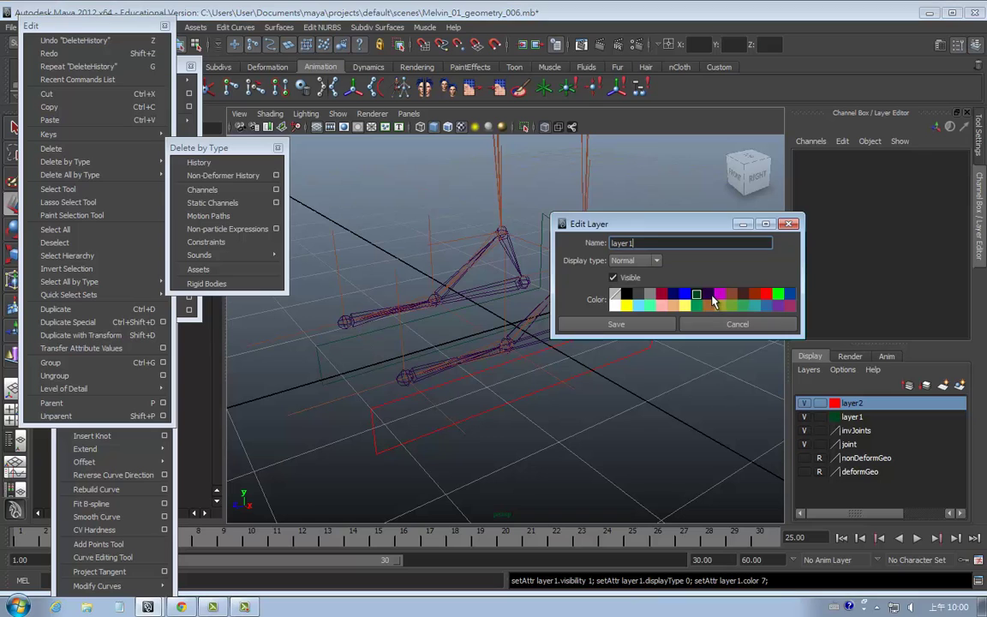
left_click(634, 283)
left_click(618, 324)
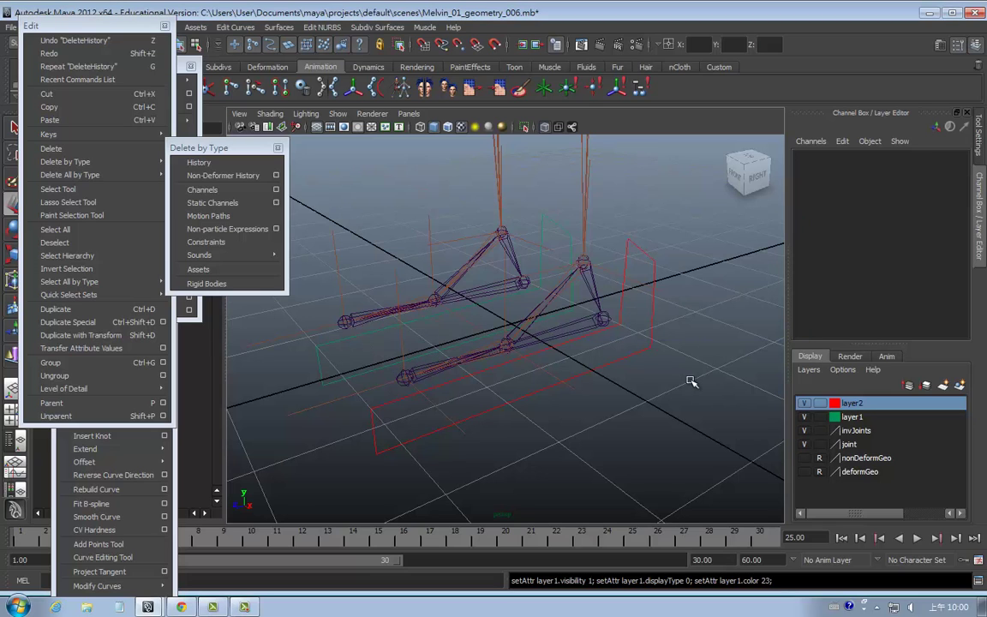
double_click(835, 418)
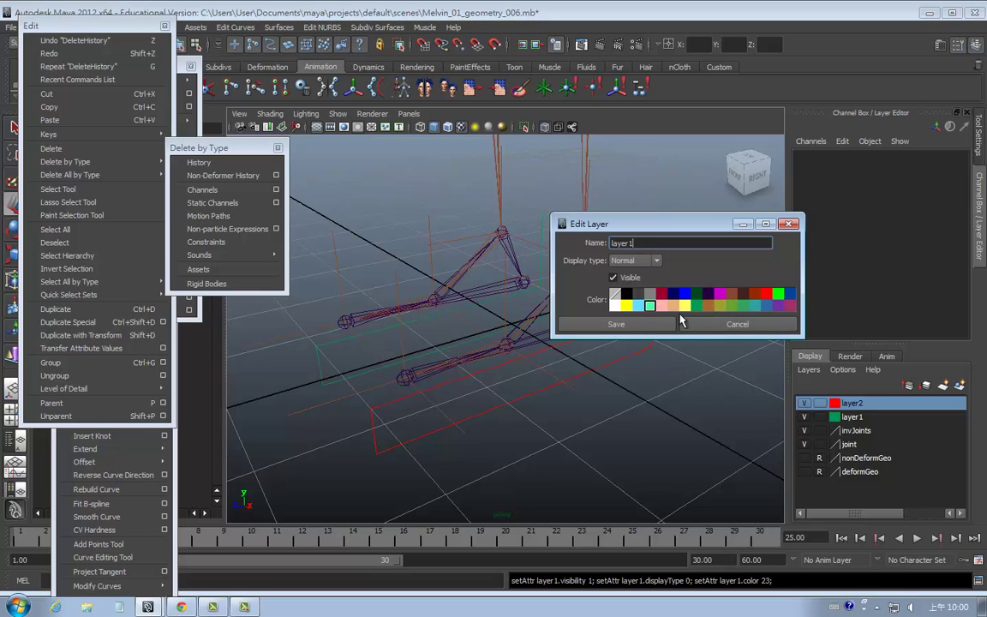
left_click(777, 294)
left_click(660, 326)
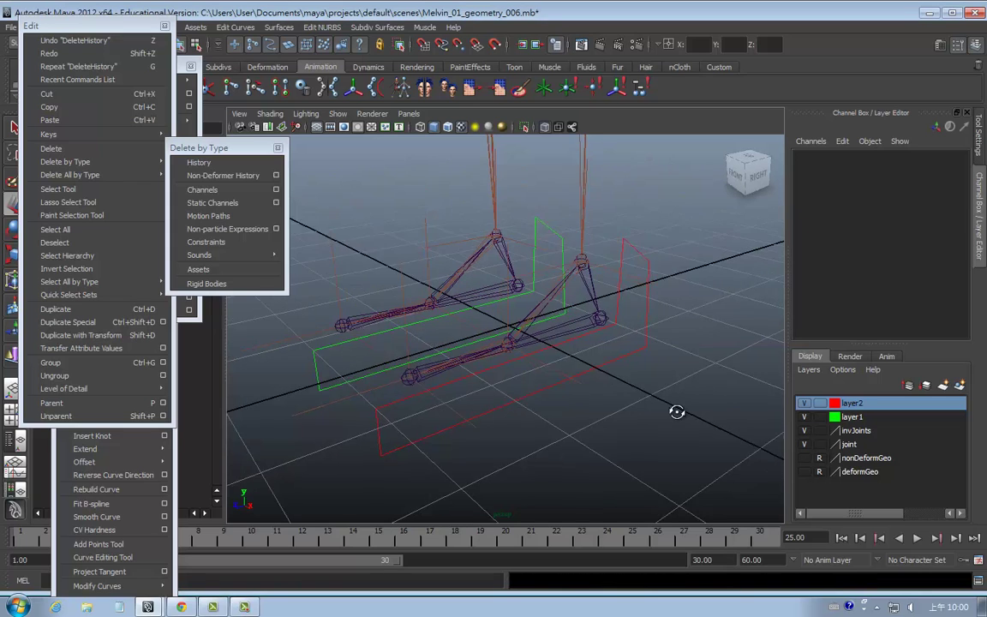
double_click(855, 406)
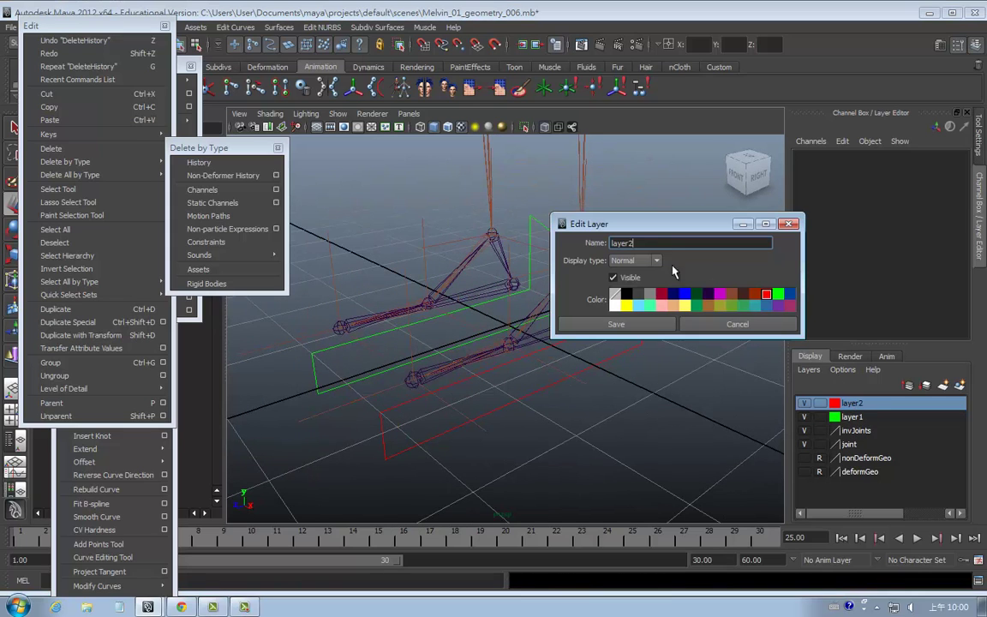
double_click(610, 243)
Give layer2 the name right_Control and layer1 the name left_control.
type("ntrol")
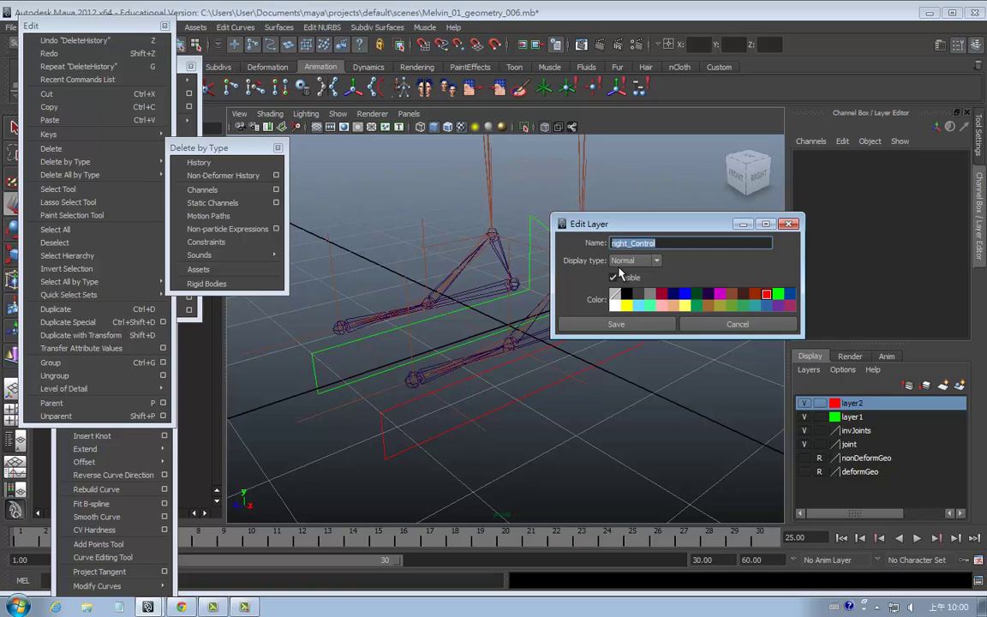
left_click(634, 325)
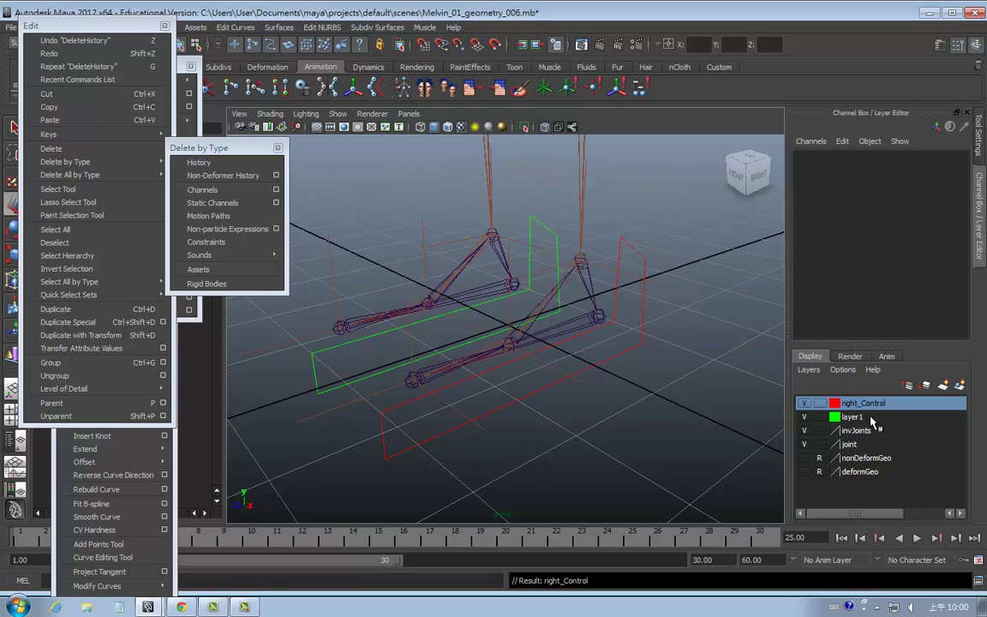
double_click(859, 417)
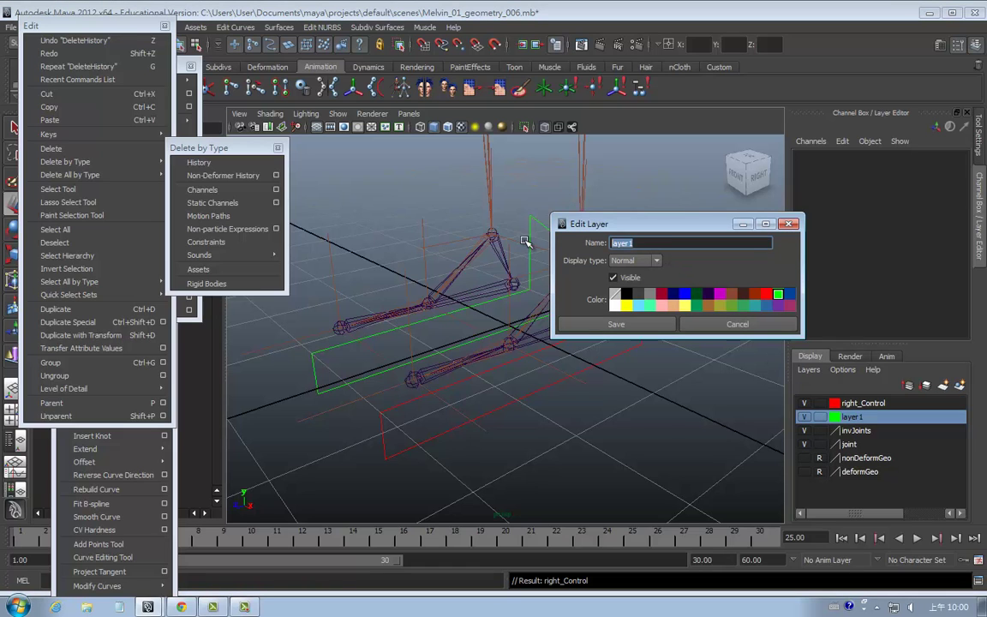
type("le")
left_click(630, 325)
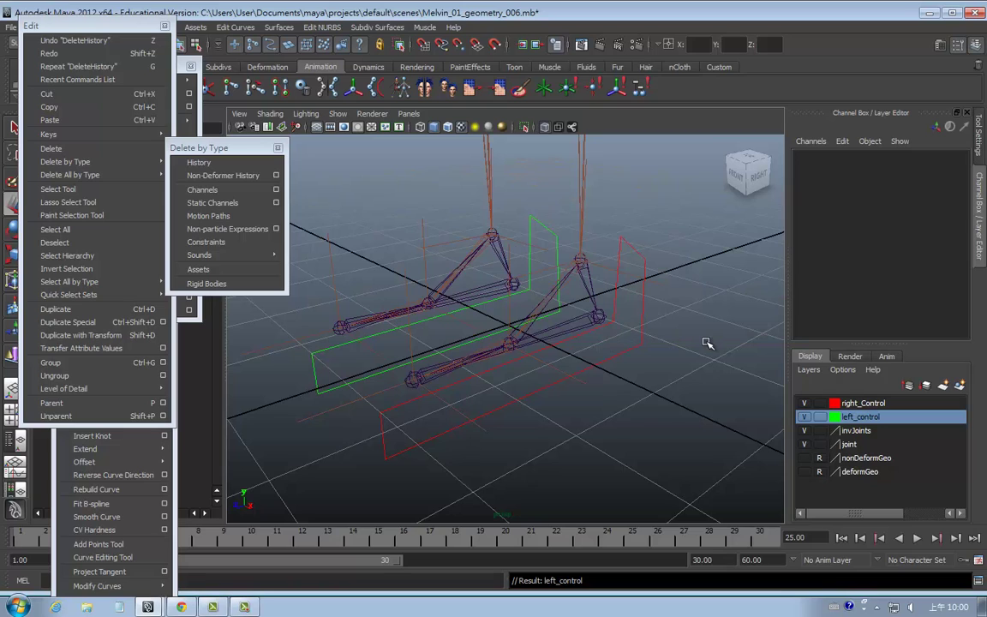
Rename the red display layer to left_Control.
double_click(850, 404)
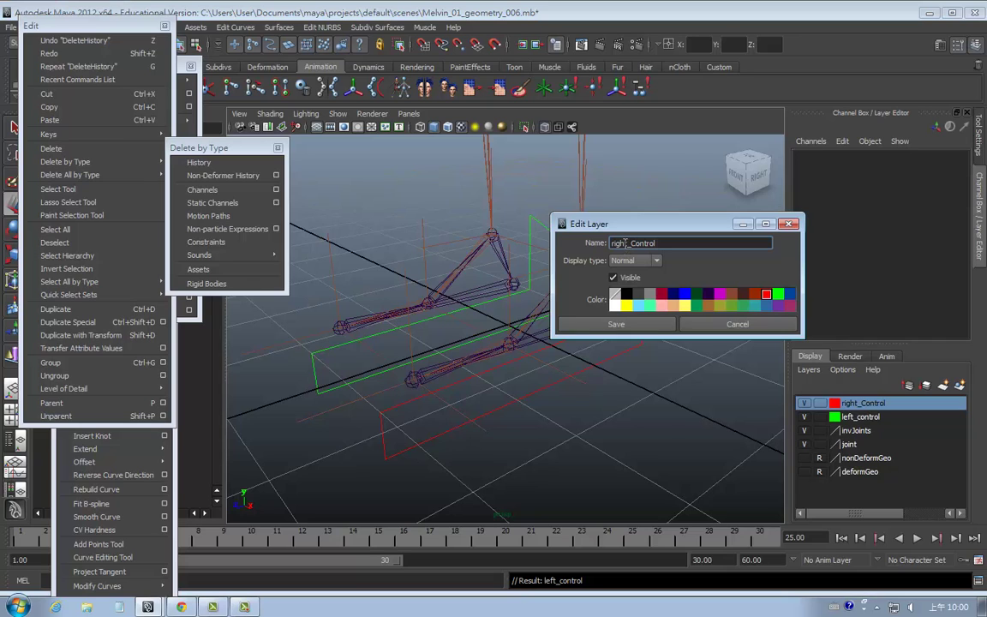
left_click_drag(626, 243, 545, 244)
type("left")
left_click(667, 330)
Rename the green display layer to right_control.
double_click(860, 416)
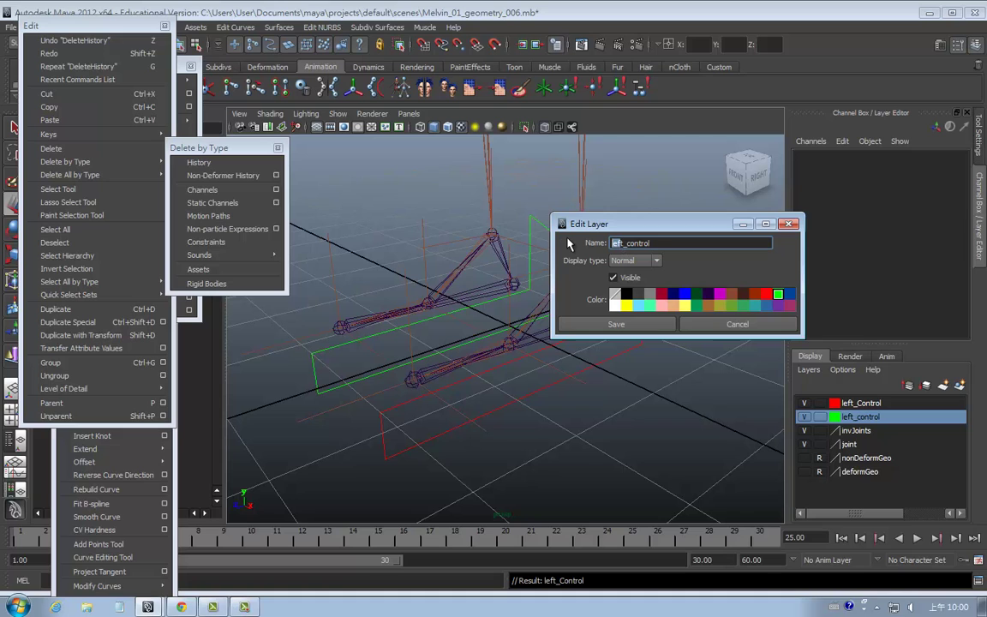
type("righ")
left_click(617, 324)
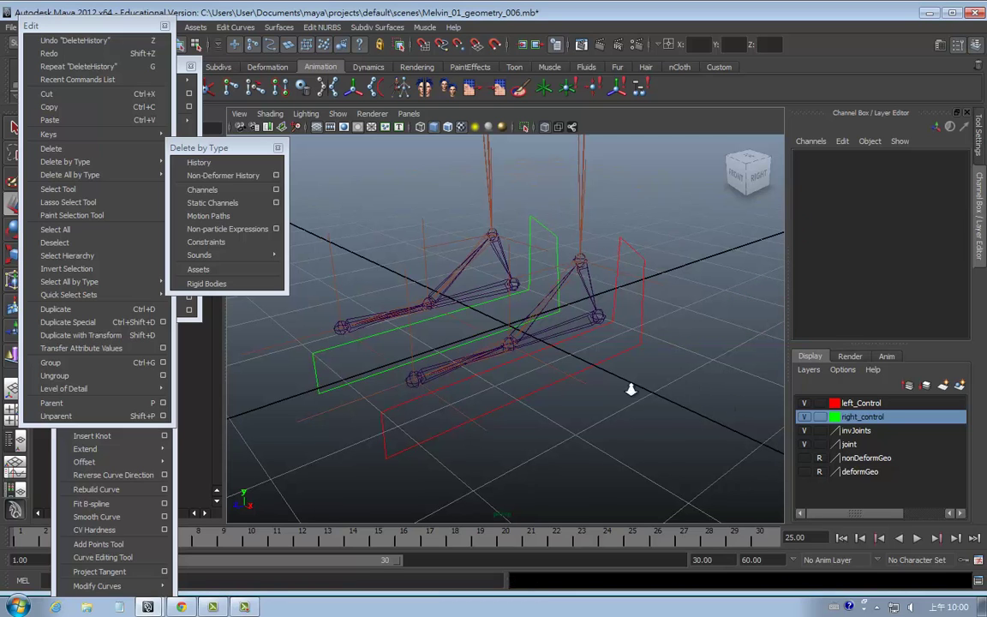
mouse_move(630, 390)
left_mouse_down("alt")
mouse_move(743, 374)
mouse_move(633, 398)
mouse_move(511, 400)
mouse_move(621, 392)
mouse_move(545, 391)
left_mouse_up("alt")
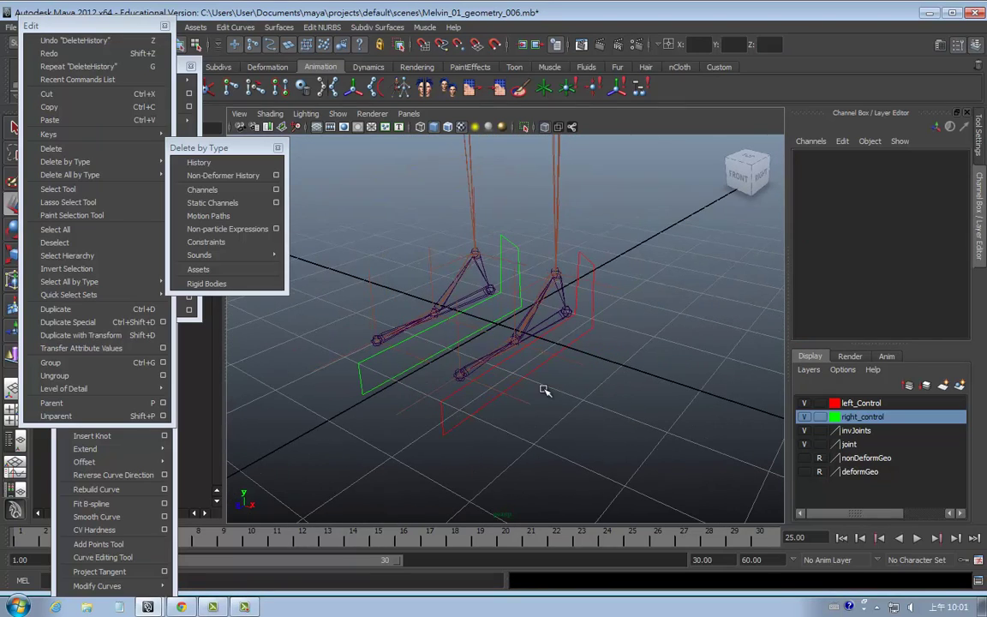